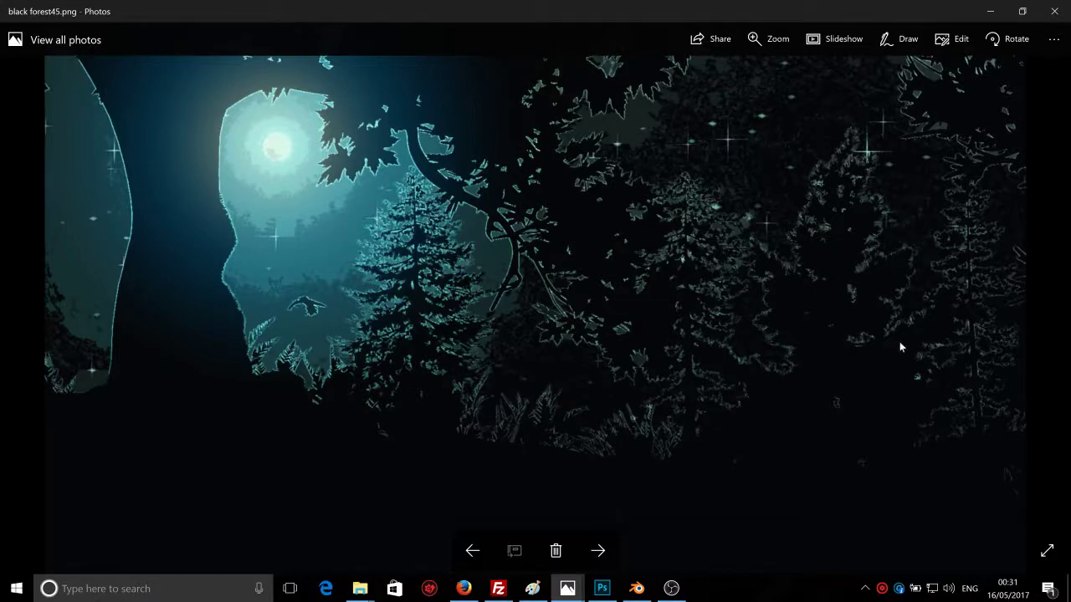
# Step: Browse back and forth through the black forest renders to compare their looks
pyautogui.click(599, 551)
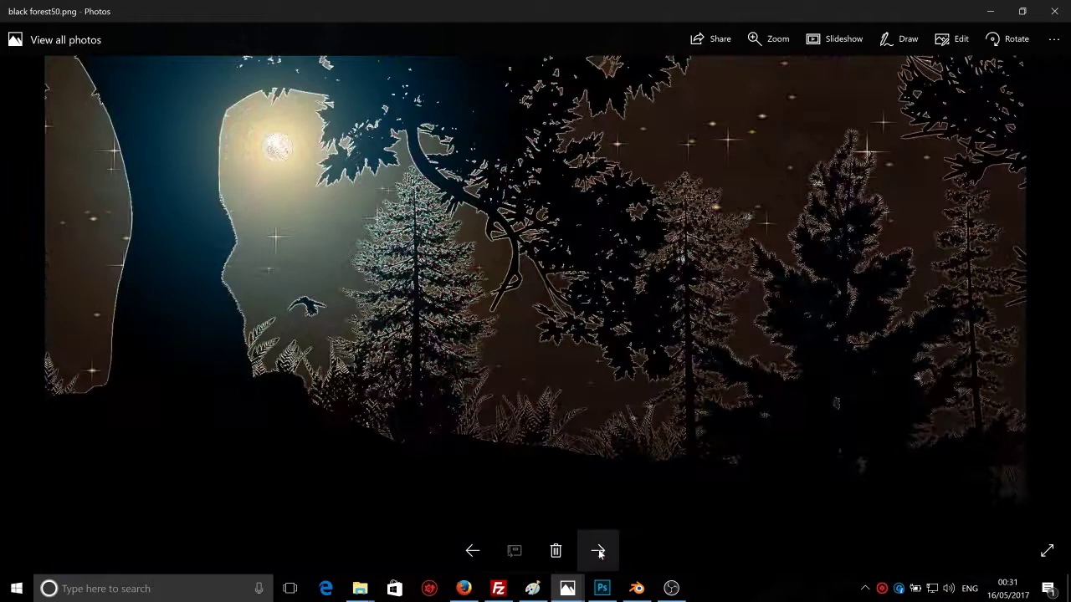
pyautogui.click(473, 552)
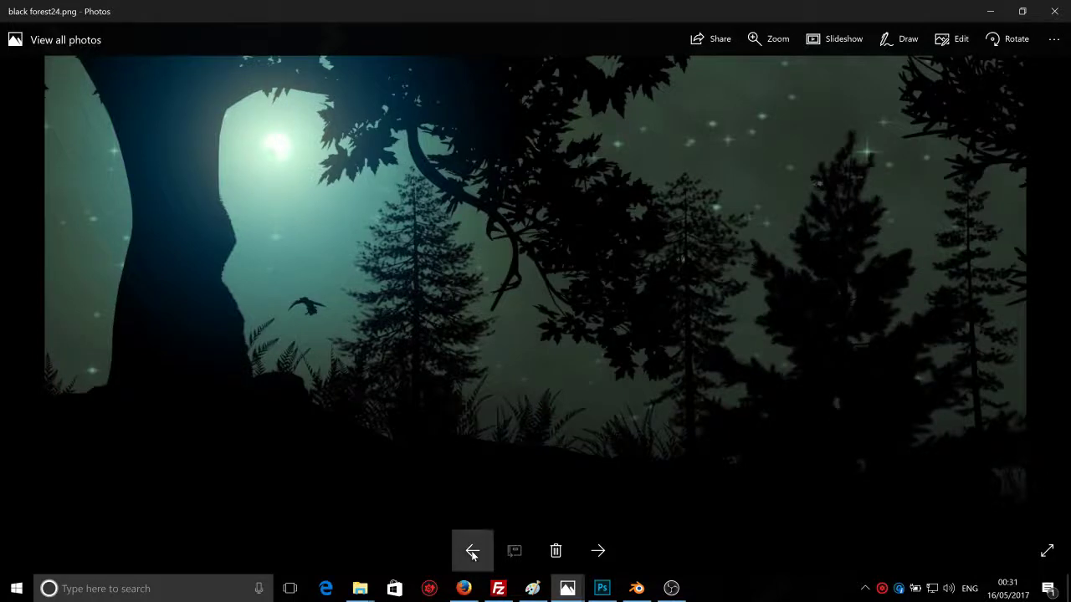
pyautogui.click(472, 552)
pyautogui.click(472, 552)
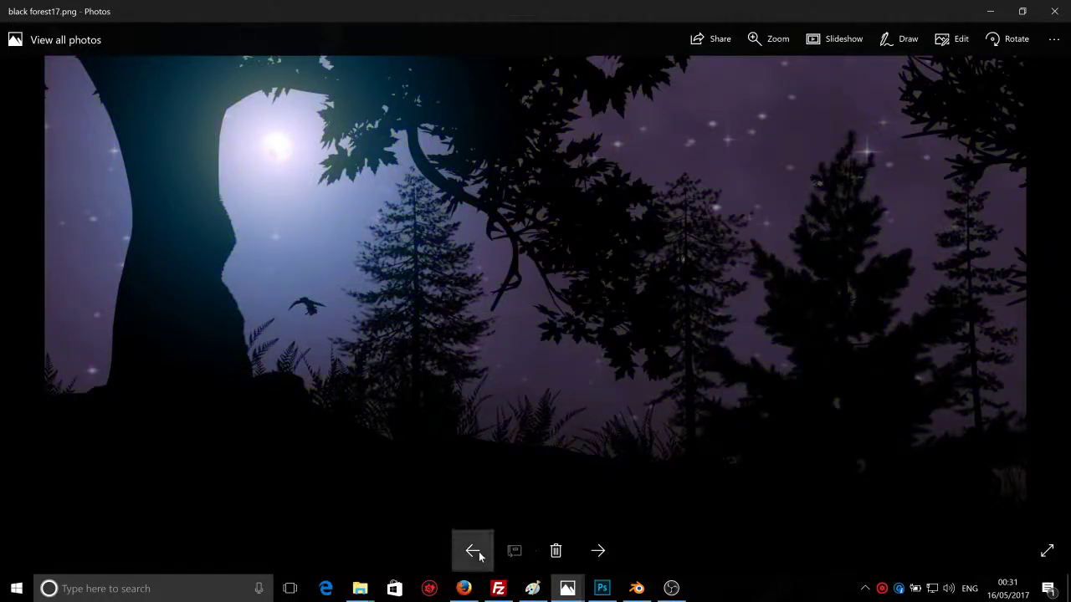
pyautogui.click(598, 552)
pyautogui.click(596, 554)
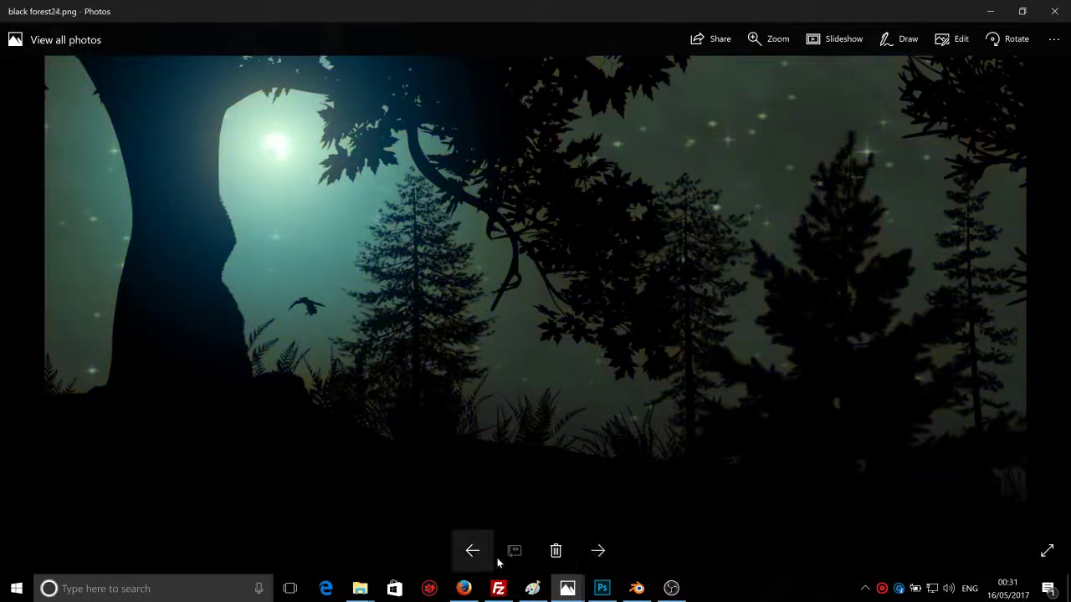
# Step: Switch to Blender and change the compositing node editor to a 3D View of the forest scene
pyautogui.click(637, 589)
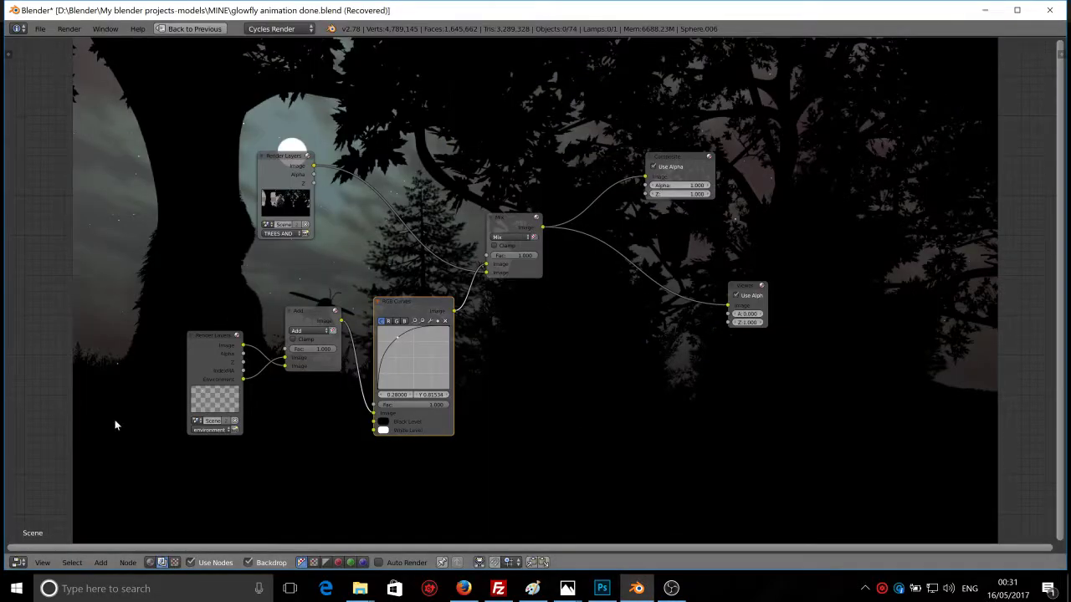
pyautogui.click(22, 562)
pyautogui.click(39, 545)
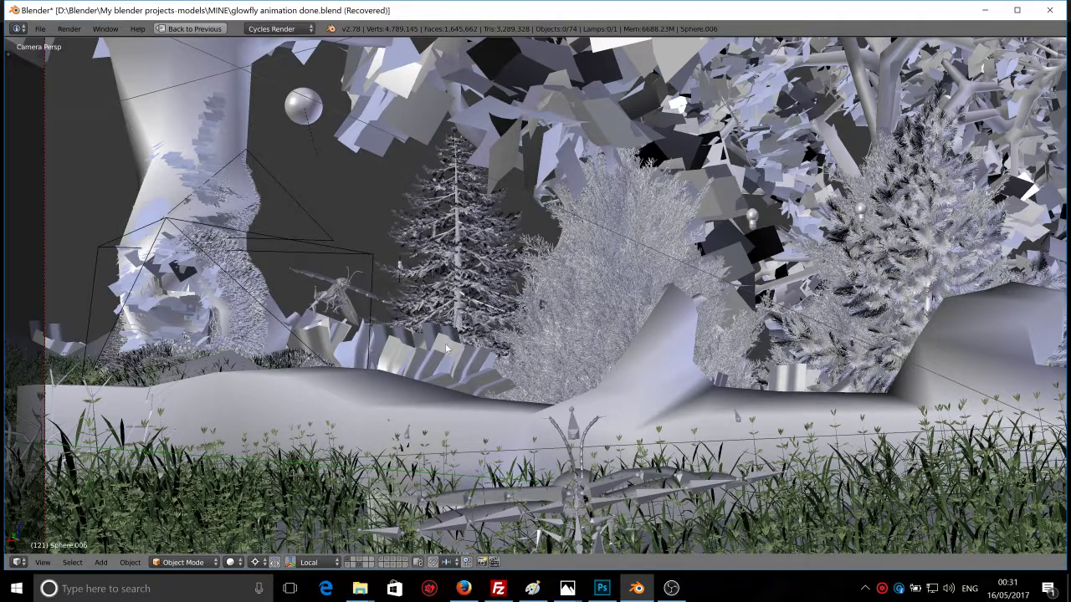
pyautogui.scroll(-3, 445, 343)
pyautogui.scroll(2, 445, 343)
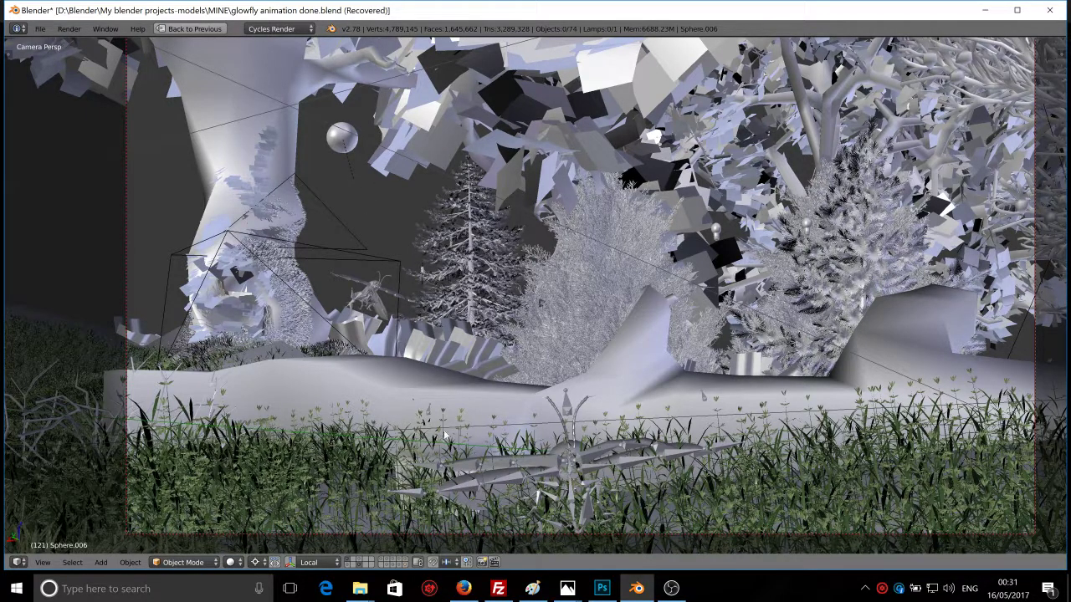
# Step: Show the trees scene layer alone, followed by only the layer holding the moon and its lamp
pyautogui.click(351, 563)
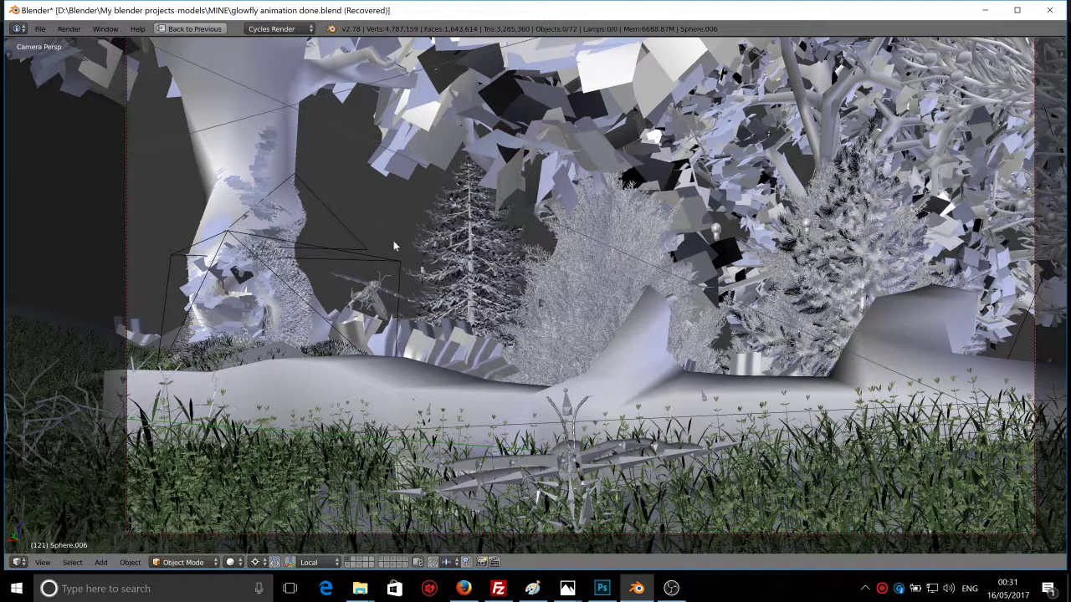
pyautogui.click(363, 566)
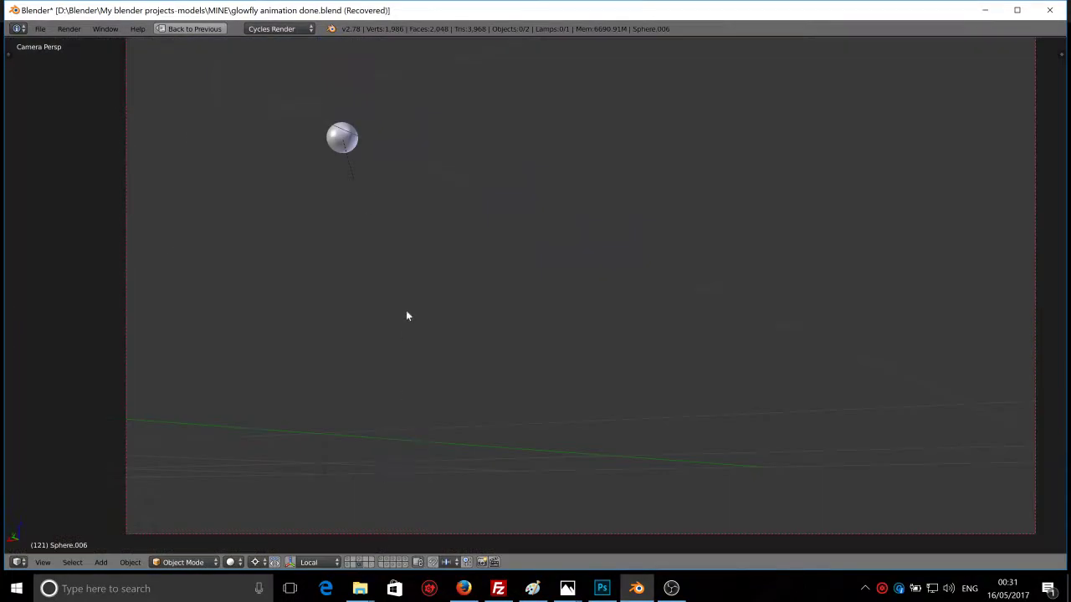
pyautogui.scroll(-3, 407, 314)
pyautogui.scroll(1, 408, 318)
pyautogui.scroll(1, 409, 322)
pyautogui.keyDown('shift'); pyautogui.moveTo(409, 321); pyautogui.dragTo(399, 355, button='middle'); pyautogui.keyUp('shift')
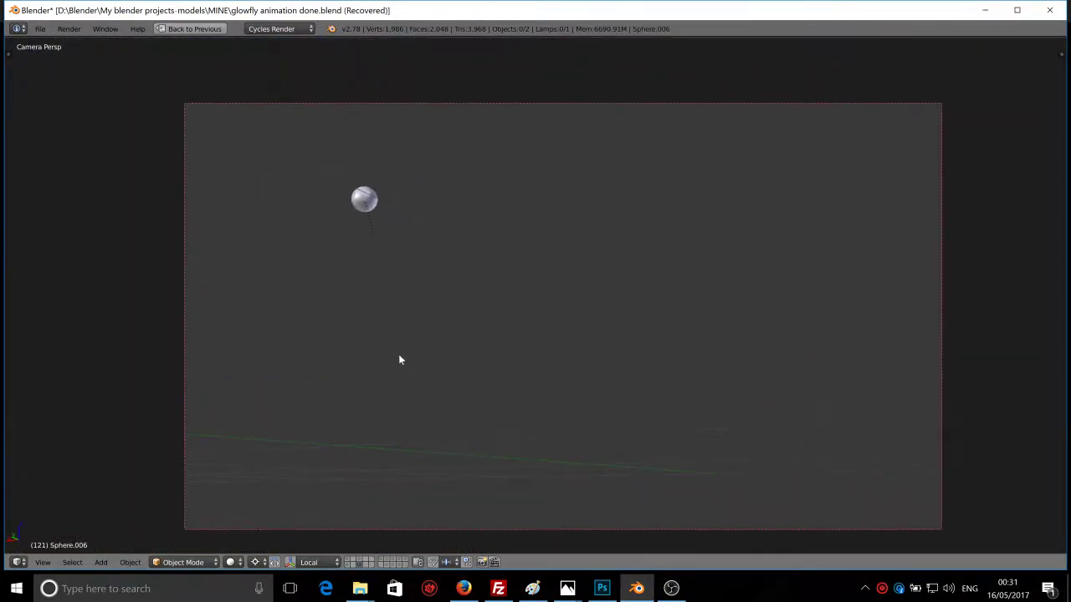
# Step: Select the moon sphere and try moving it in the camera view
pyautogui.rightClick(353, 202)
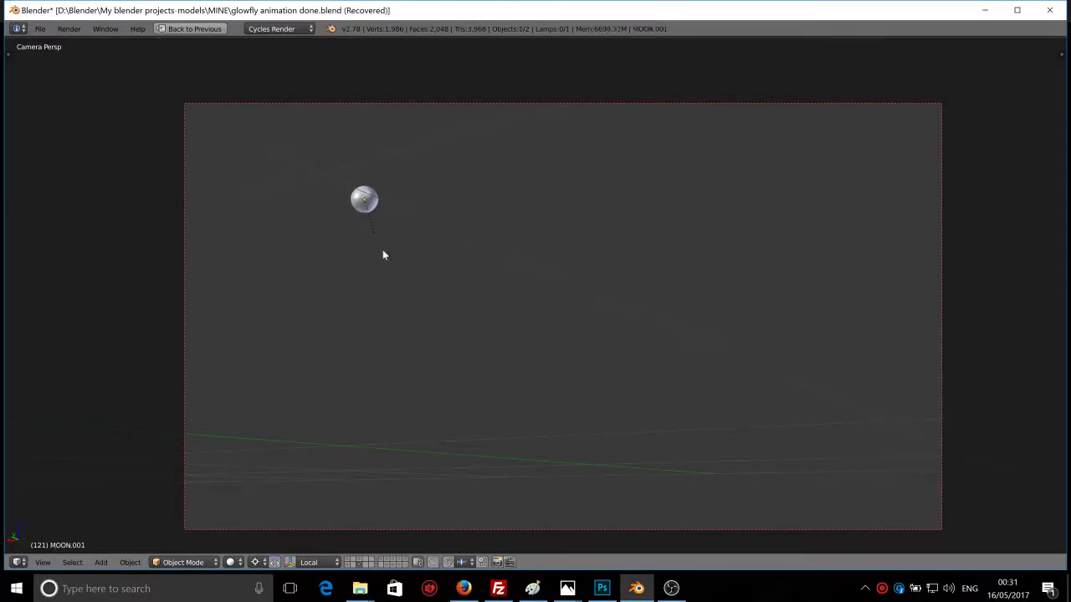
pyautogui.press('g')
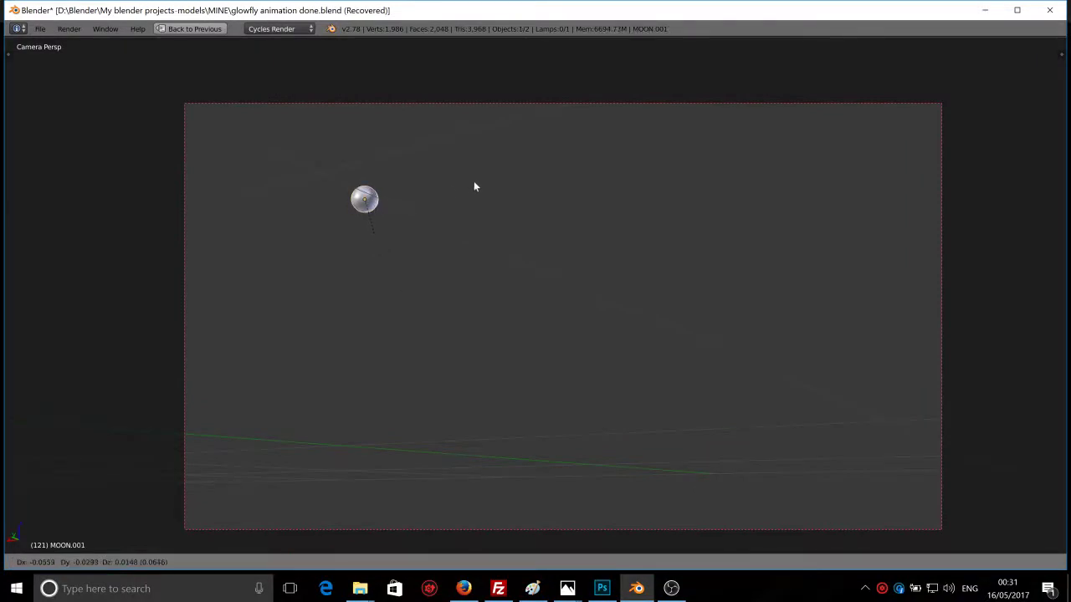
pyautogui.rightClick(415, 211)
pyautogui.press('g')
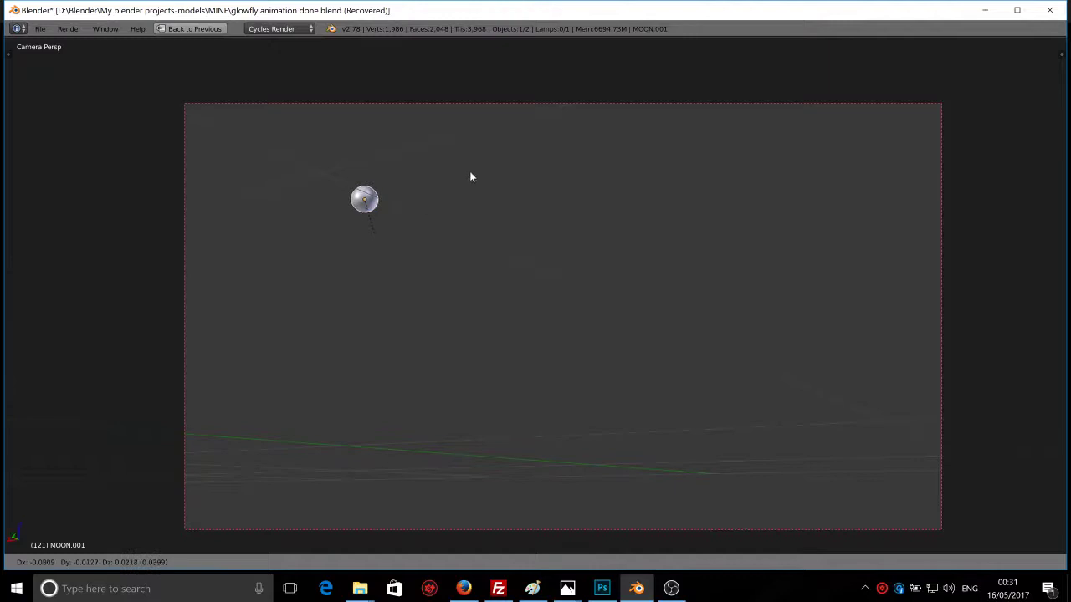
pyautogui.rightClick(392, 175)
pyautogui.press('g')
pyautogui.rightClick(367, 257)
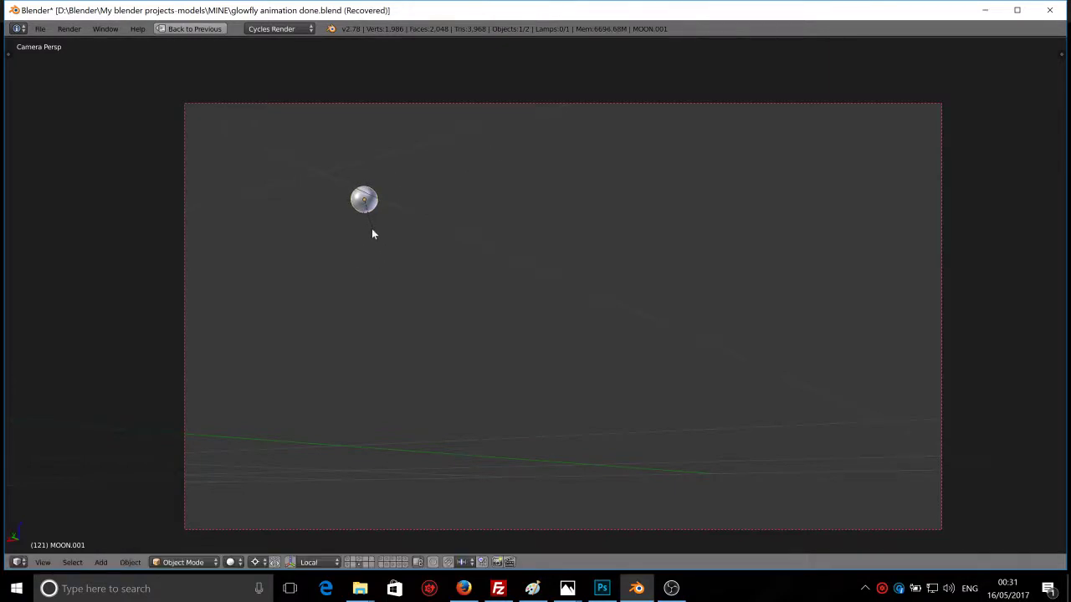
# Step: Select the sun lamp at the moon, frame it in the view and try moving it
pyautogui.rightClick(372, 229)
pyautogui.press('g')
pyautogui.rightClick(335, 228)
pyautogui.press('KP_Decimal')
pyautogui.scroll(-10, 354, 223)
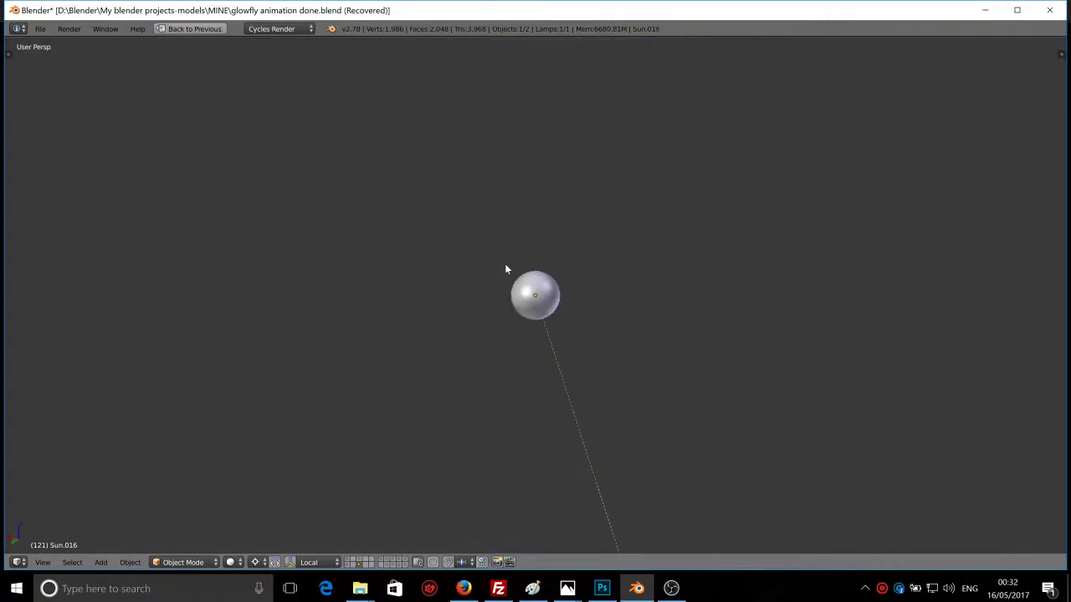
pyautogui.press('g')
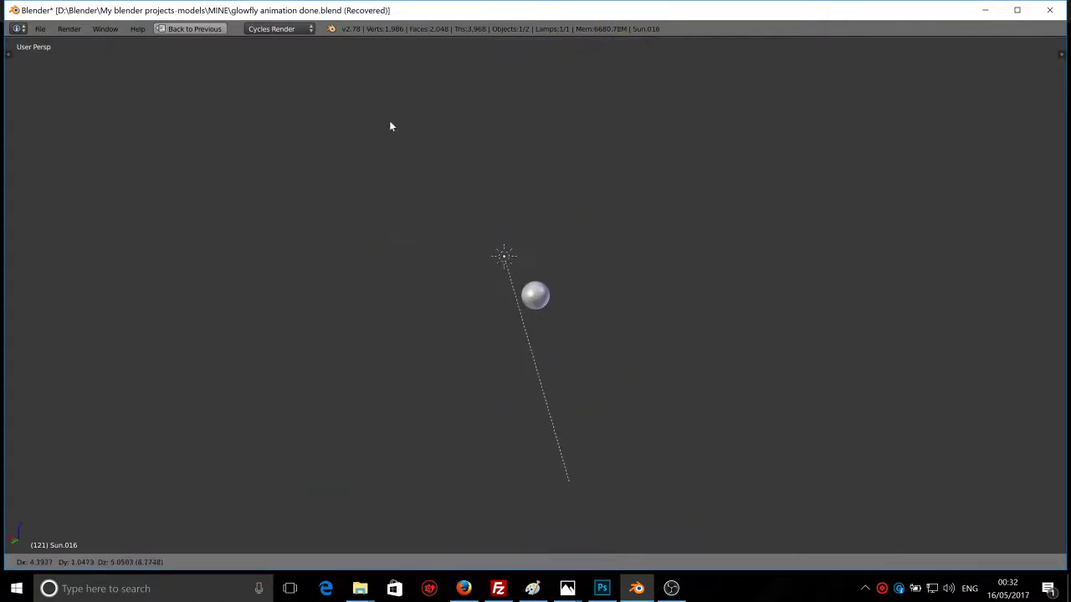
pyautogui.rightClick(390, 126)
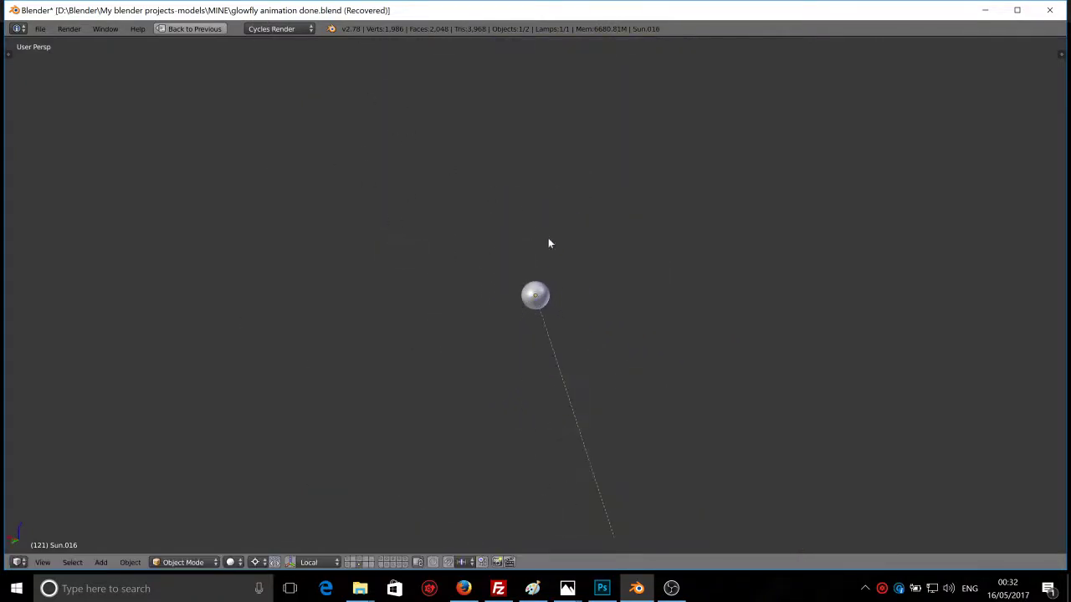
# Step: Select the moon sphere, restore the full multi-editor layout and open the sphere's object properties
pyautogui.rightClick(544, 291)
pyautogui.hotkey('ctrl', 'Up')
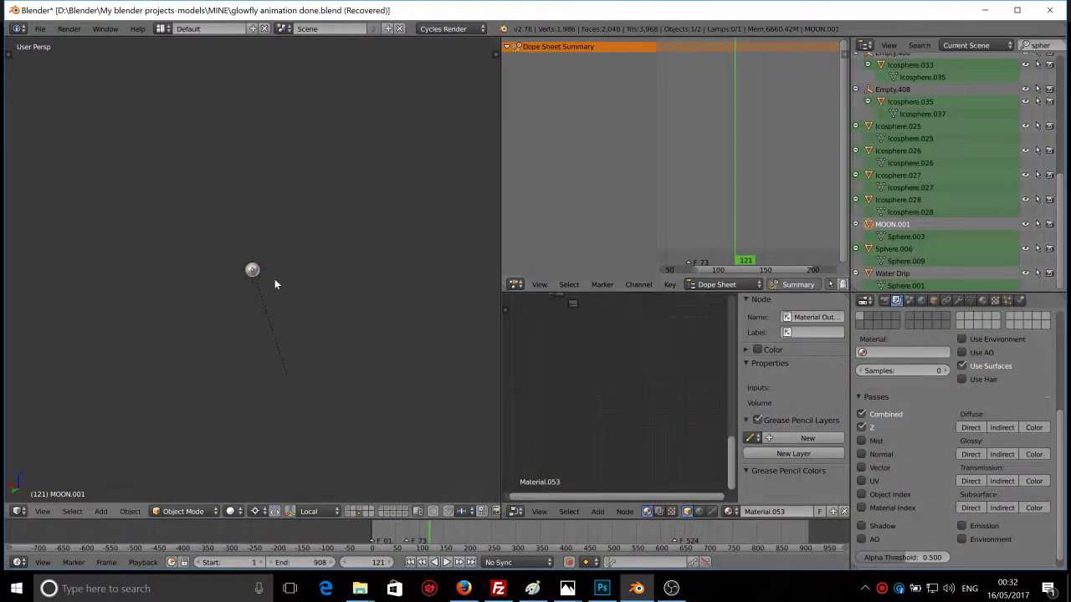
pyautogui.click(982, 300)
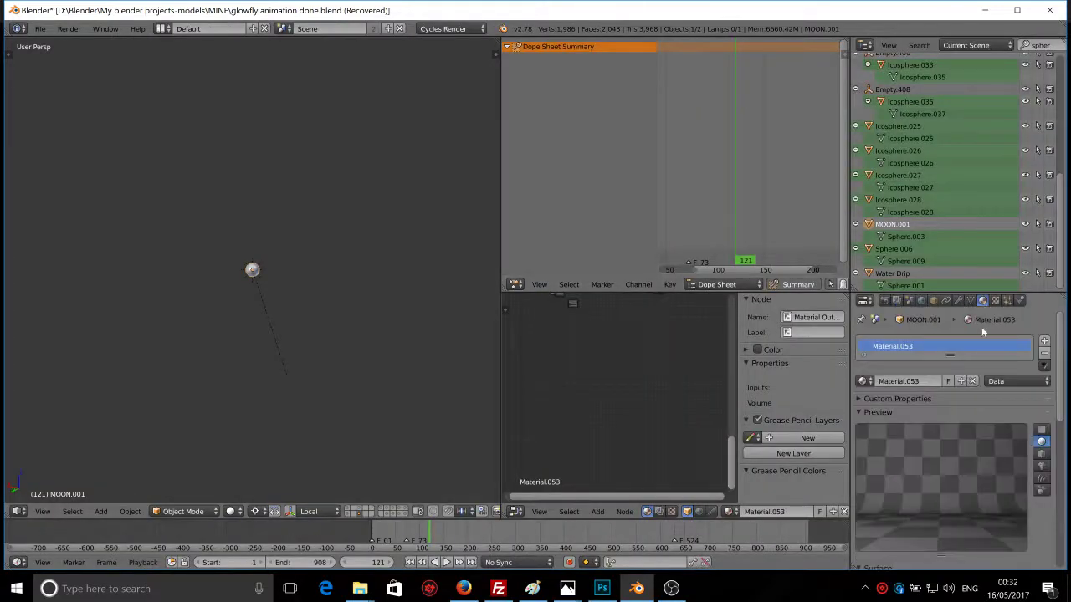
pyautogui.click(934, 300)
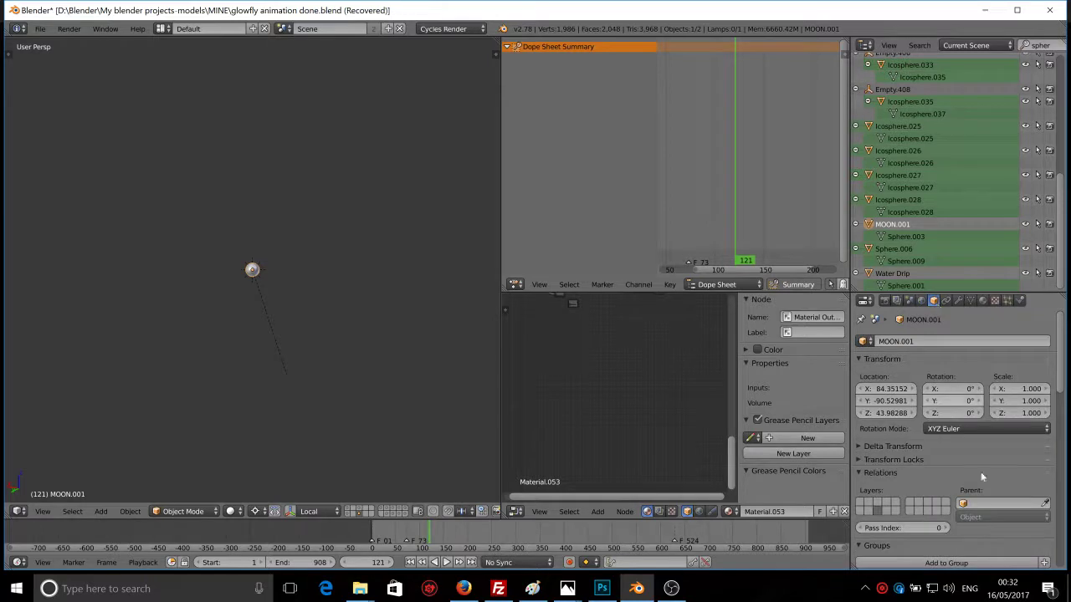
# Step: Examine the moon's Cycles ray visibility settings, including its Shadow option
pyautogui.scroll(-1, 973, 524)
pyautogui.scroll(-8, 973, 522)
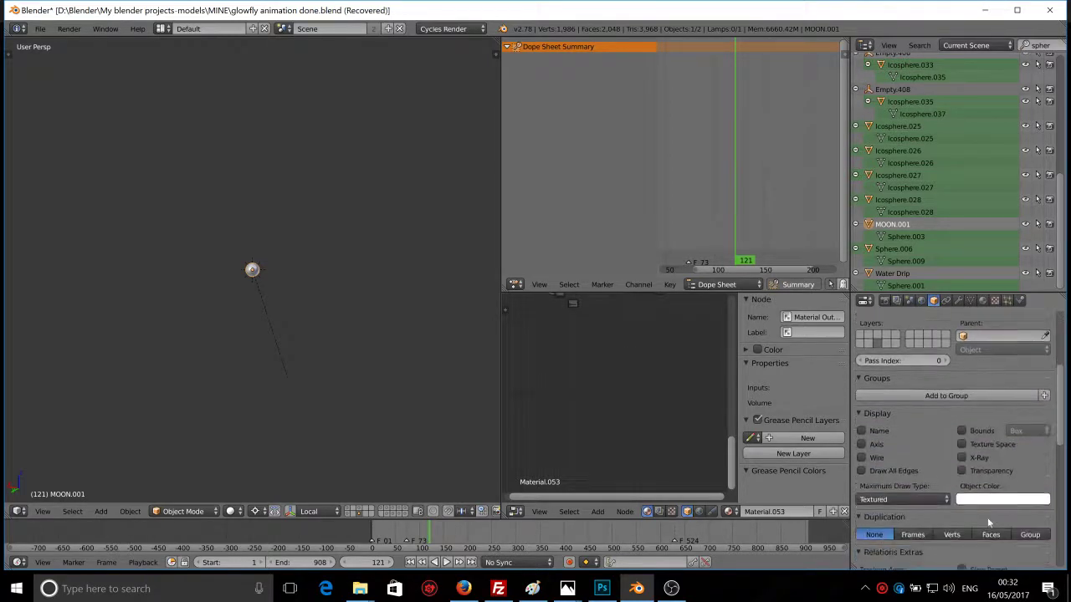
pyautogui.scroll(-5, 987, 518)
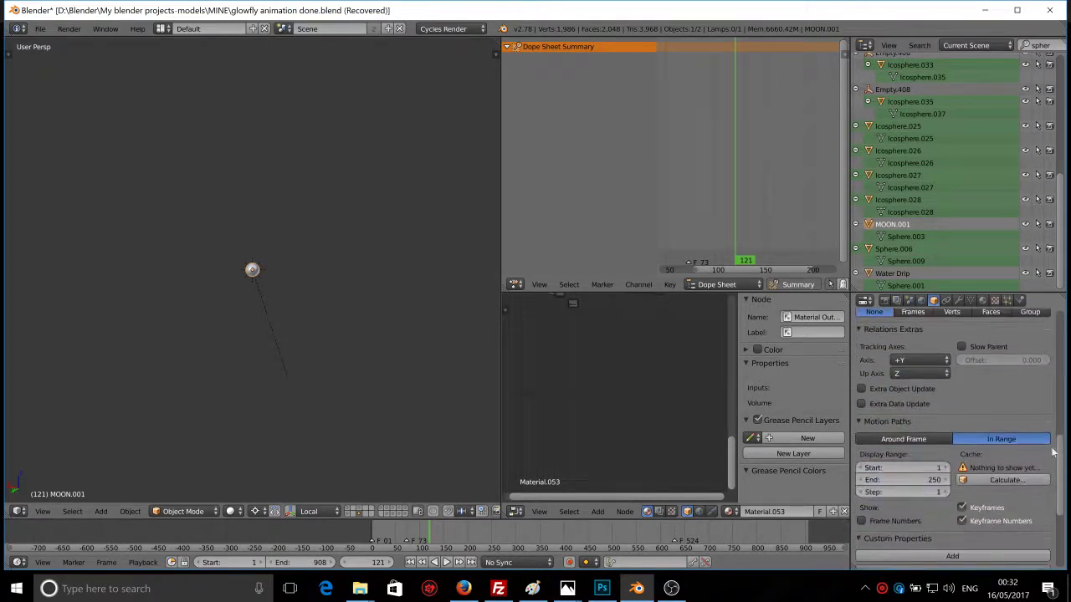
pyautogui.moveTo(1062, 450); pyautogui.dragTo(1064, 535)
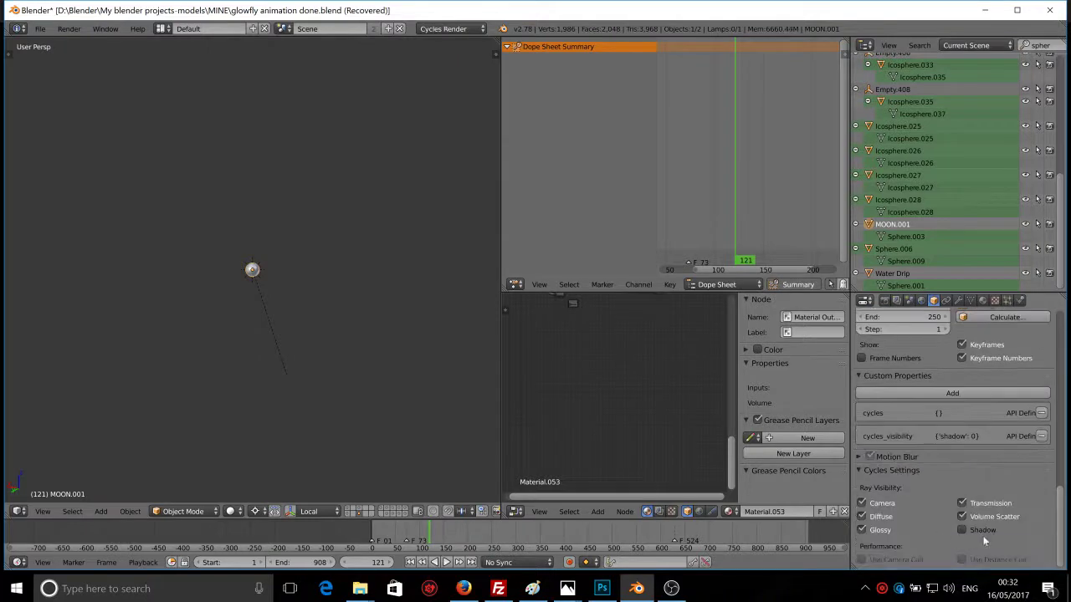
pyautogui.scroll(8, 278, 305)
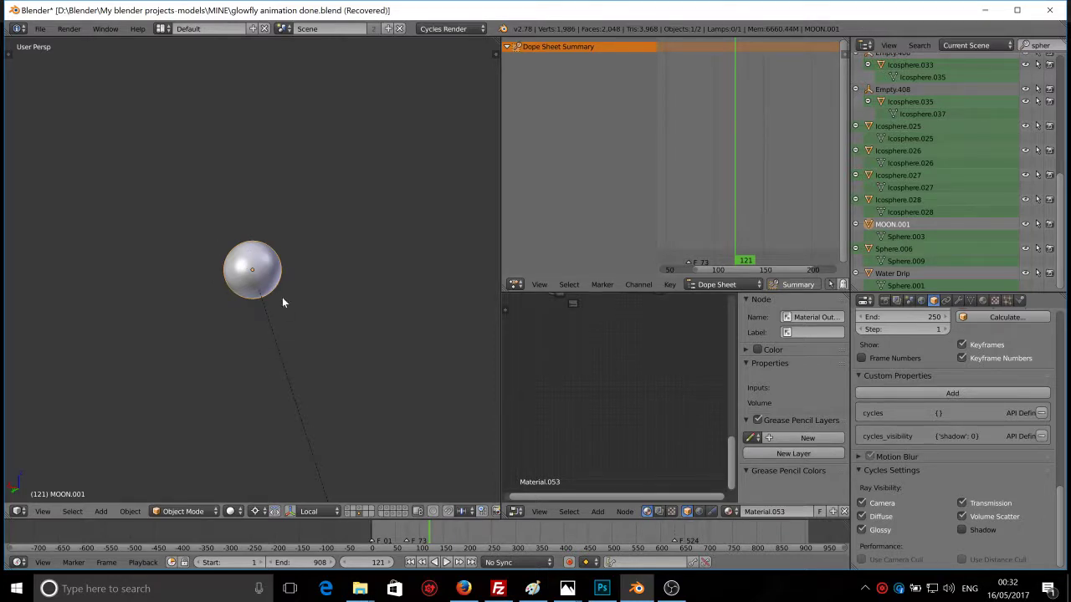
# Step: Return to the camera view, show the trees layer together with the moon layer, and open the render layers settings
pyautogui.press('KP_0')
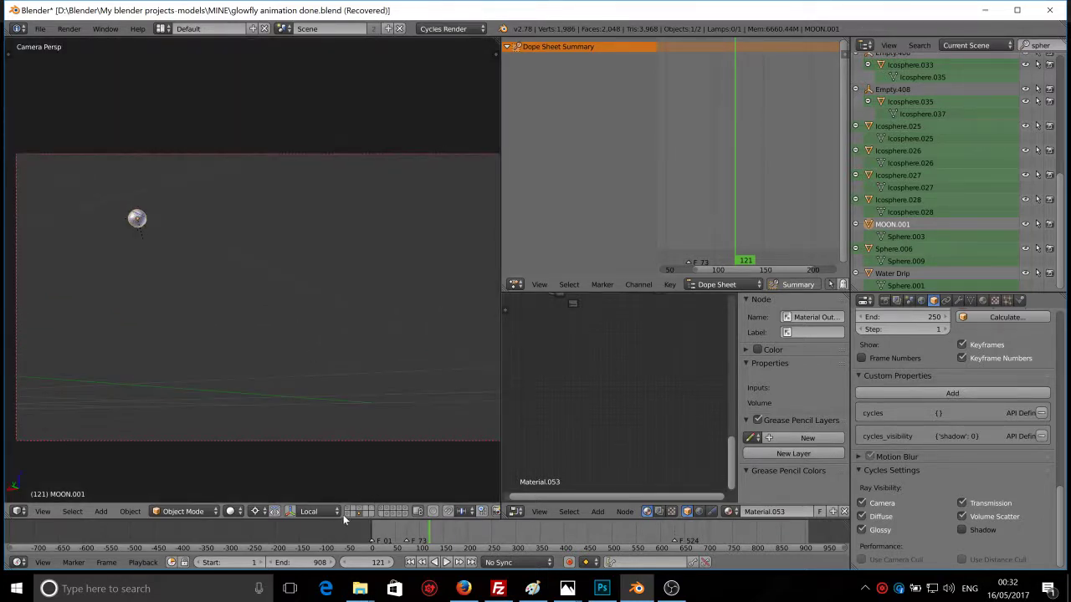
pyautogui.click(348, 514)
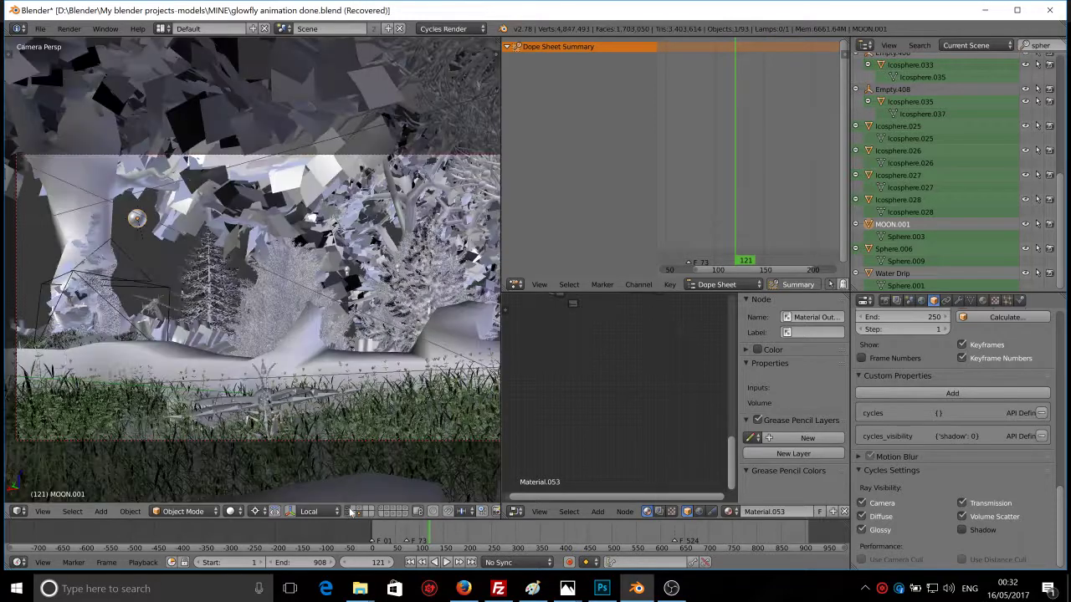
pyautogui.click(897, 301)
pyautogui.scroll(5, 897, 364)
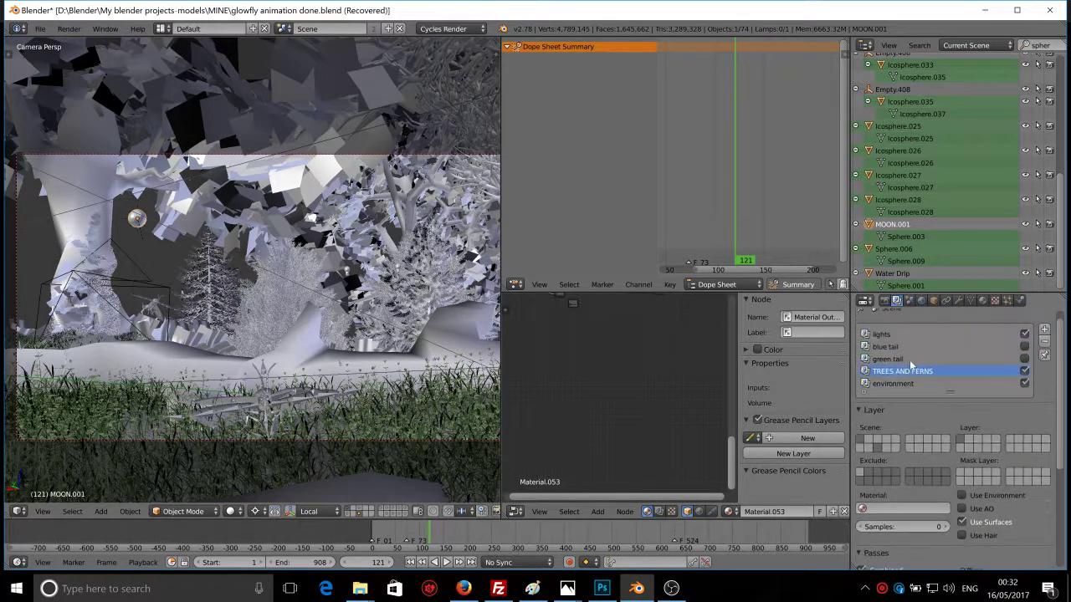
# Step: Remove the lights, blue tail and green tail render layers
pyautogui.click(888, 336)
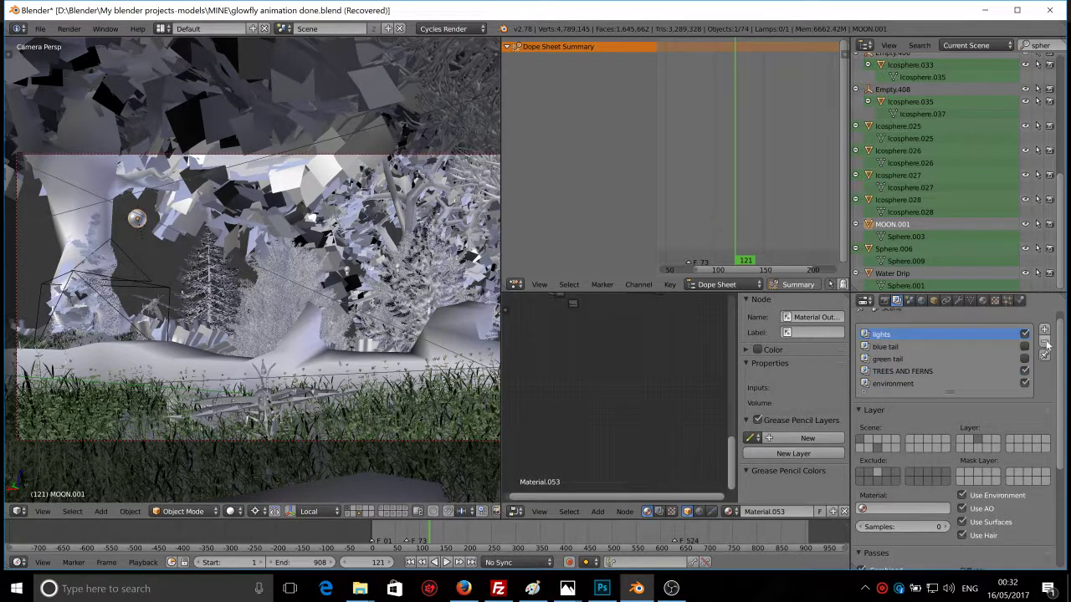
pyautogui.click(1044, 342)
pyautogui.click(1044, 342)
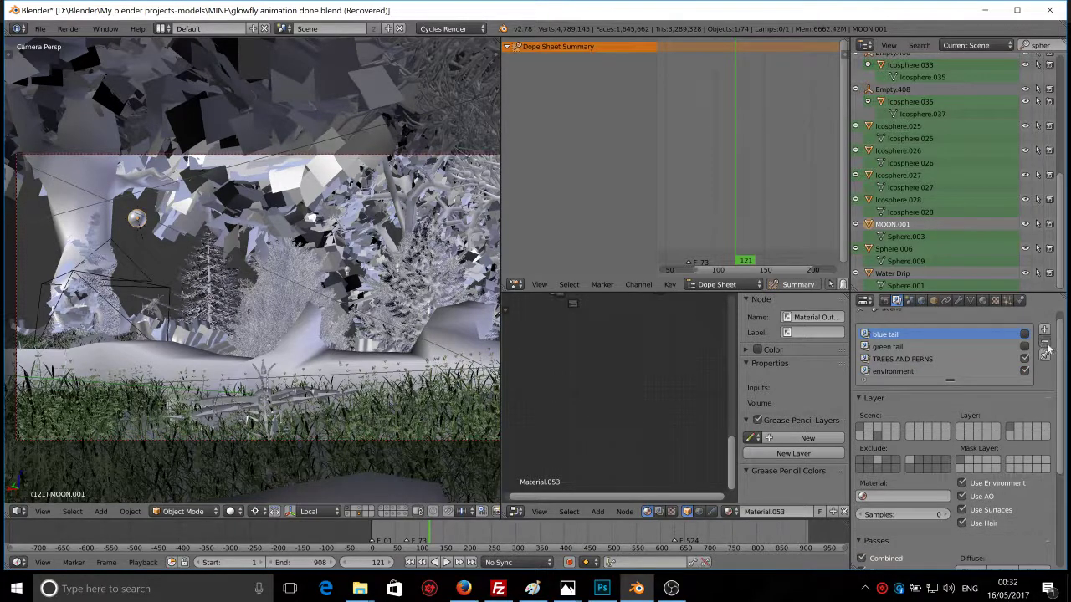
pyautogui.click(1044, 342)
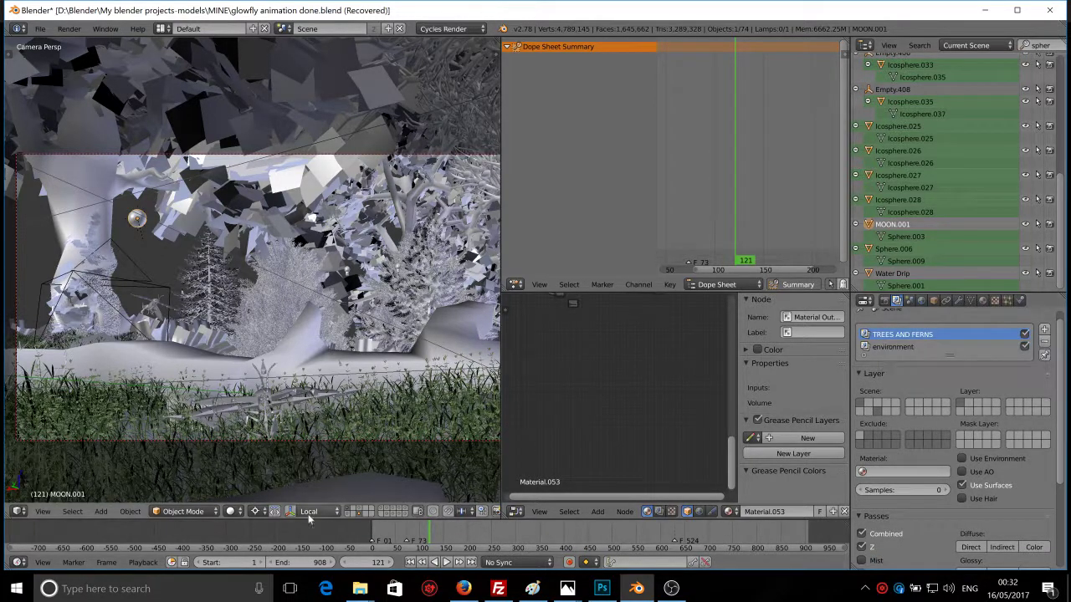
# Step: Review the TREES AND FERNS and environment render layers while showing the trees and moon scene layers separately and together
pyautogui.click(351, 511)
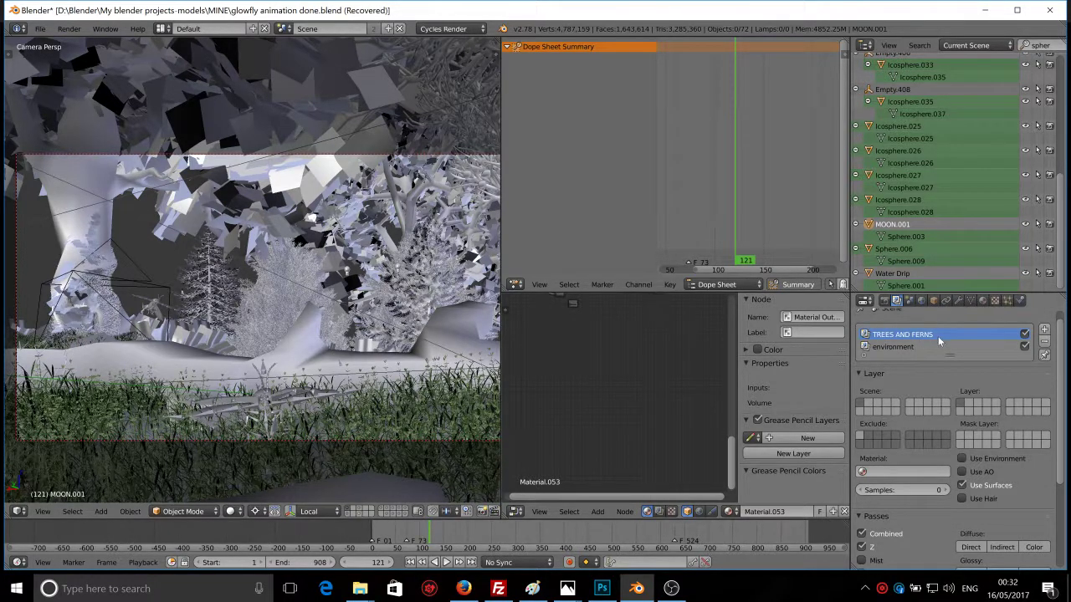
pyautogui.click(359, 513)
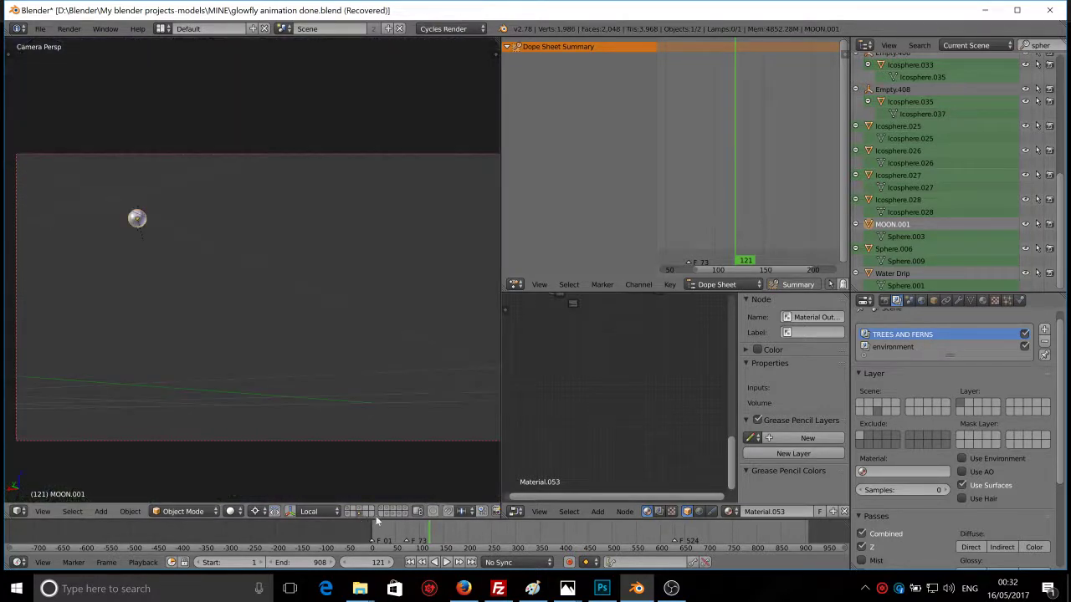
pyautogui.click(907, 350)
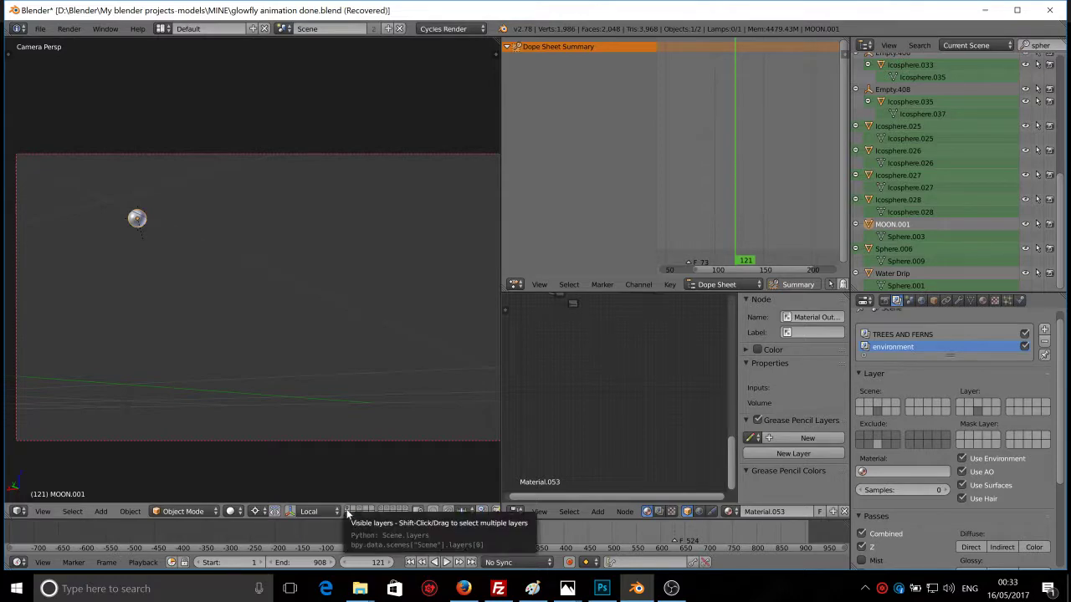
pyautogui.click(350, 513)
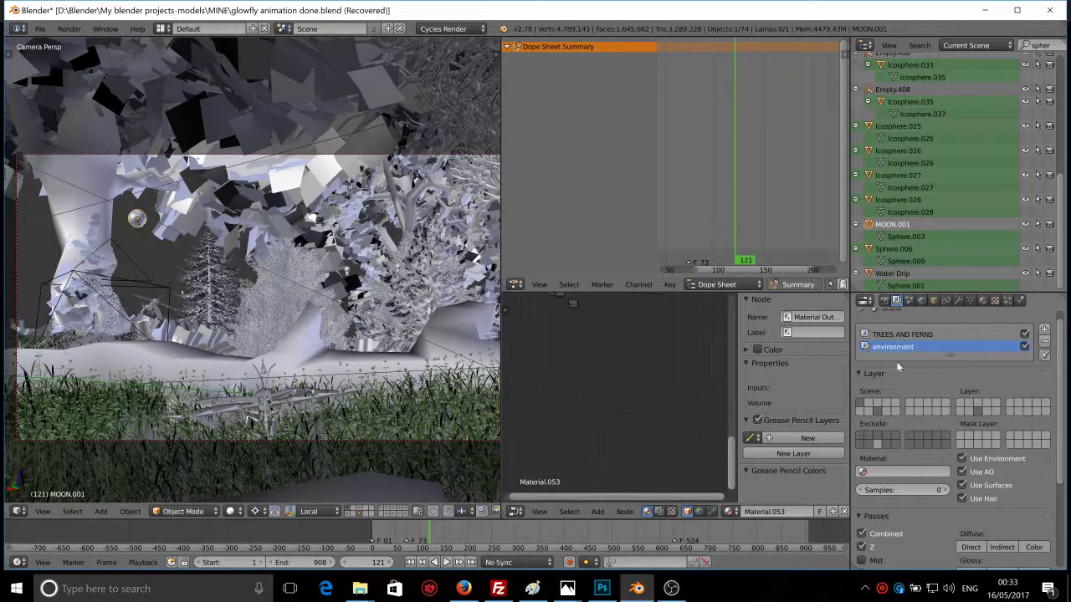
pyautogui.click(910, 335)
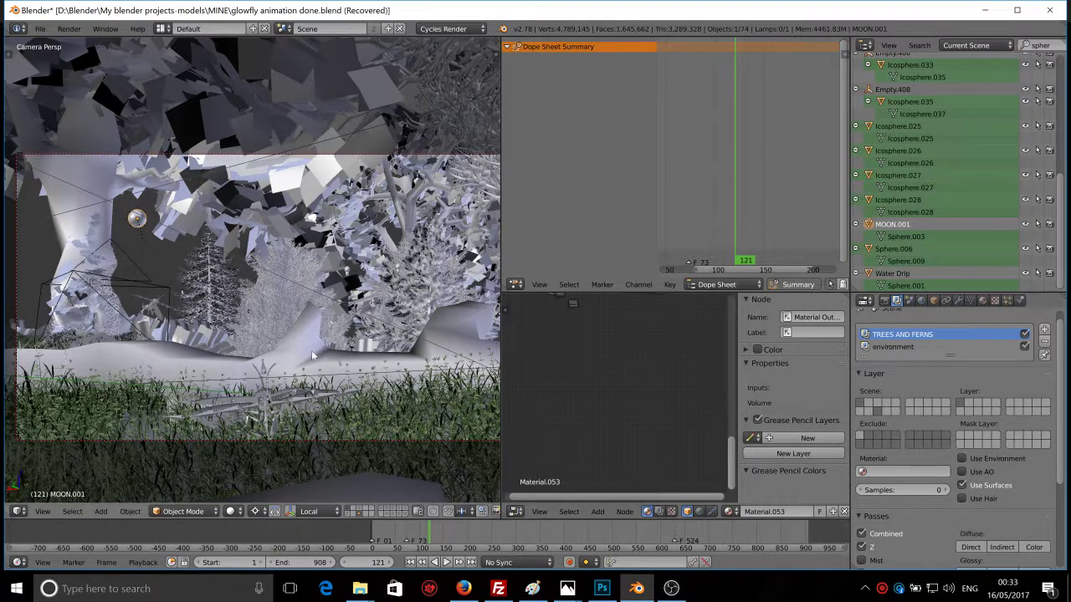
# Step: Select the leaf object beside the moon and look at the TREES AND FERNS render layer's material override list without choosing one
pyautogui.click(880, 475)
pyautogui.rightClick(188, 210)
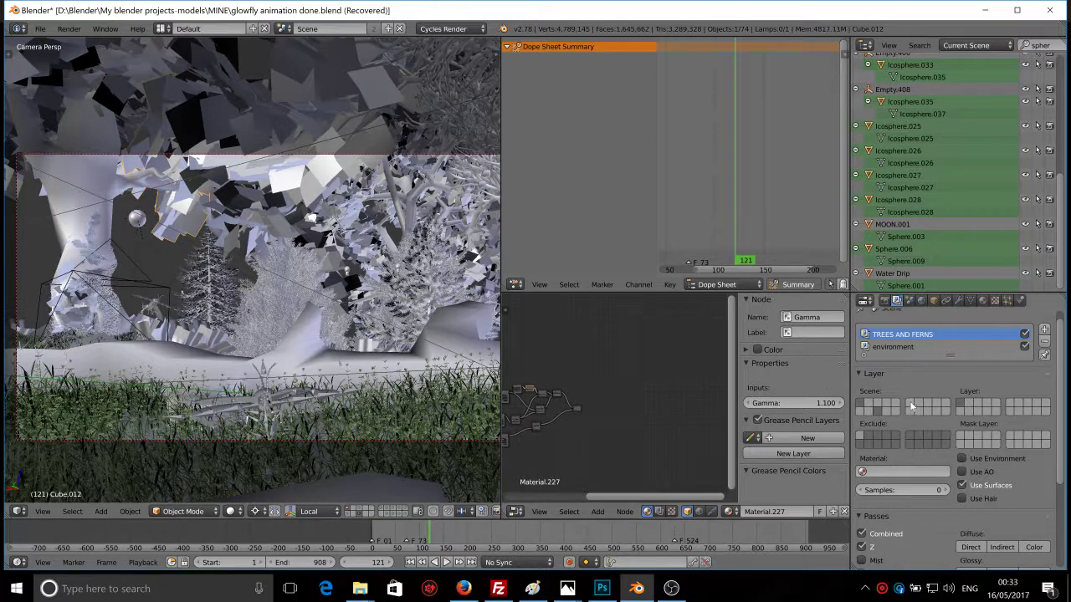
pyautogui.click(863, 471)
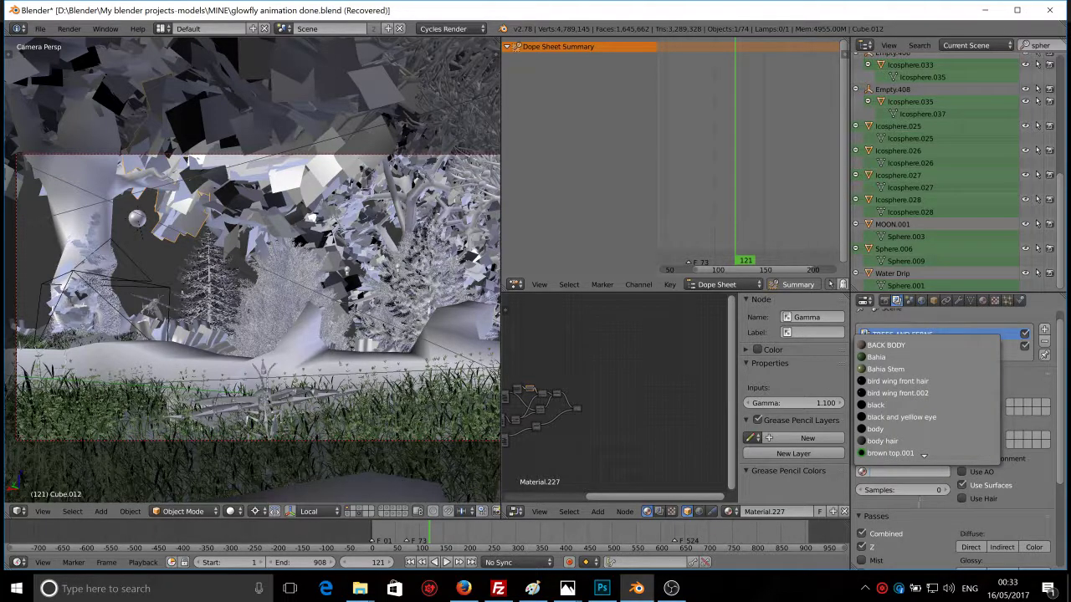
pyautogui.click(863, 471)
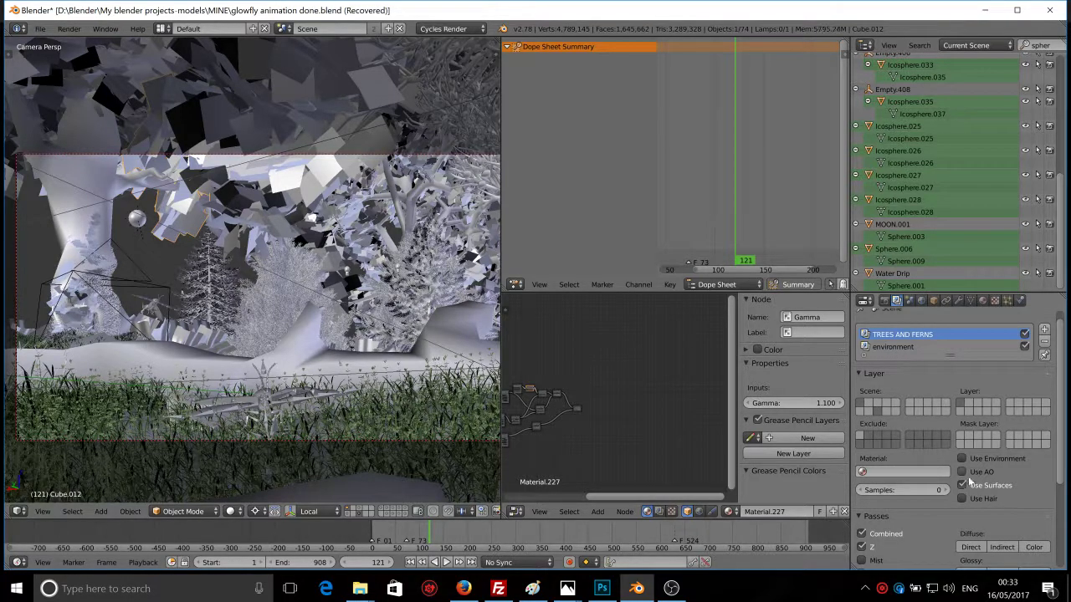
# Step: Toggle the first layer in the TREES AND FERNS render layer's Exclude set
pyautogui.scroll(-1, 963, 493)
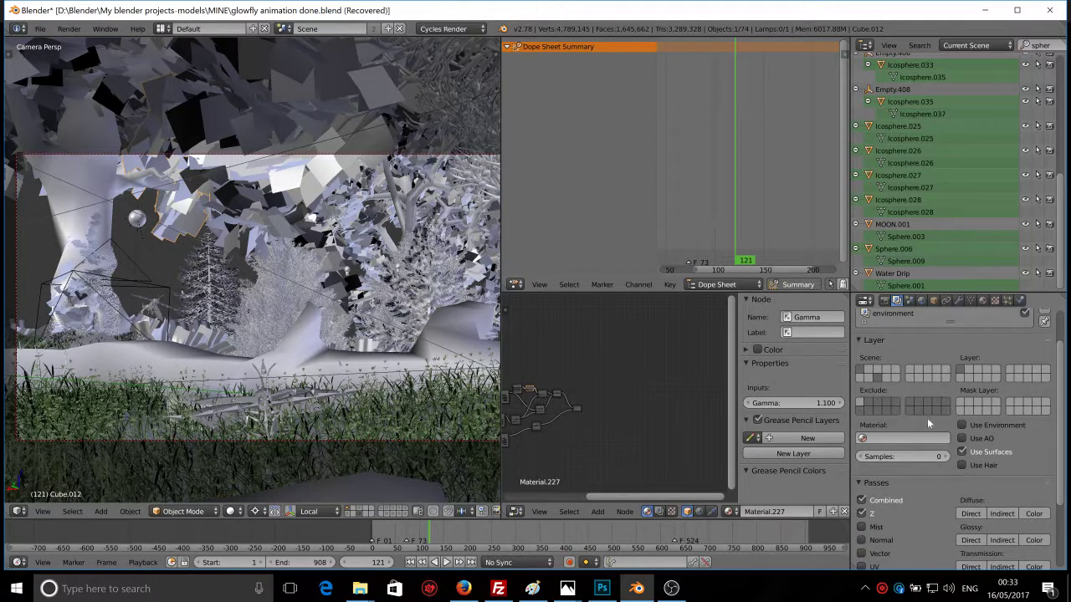
pyautogui.click(871, 400)
pyautogui.scroll(2, 889, 412)
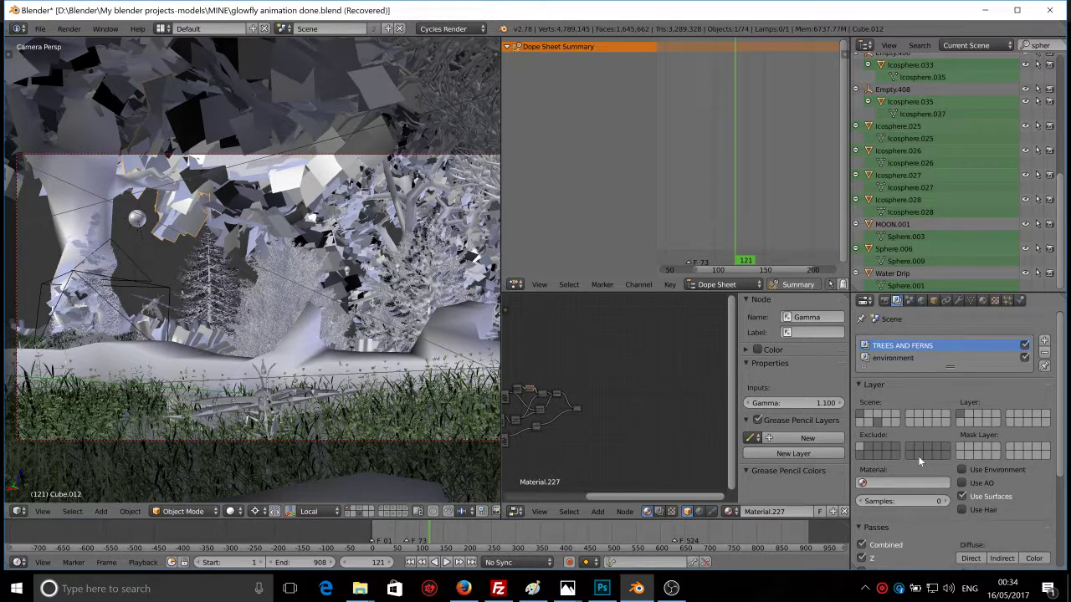
# Step: Review the environment render layer's Layer and Exclude settings against those of TREES AND FERNS
pyautogui.click(894, 358)
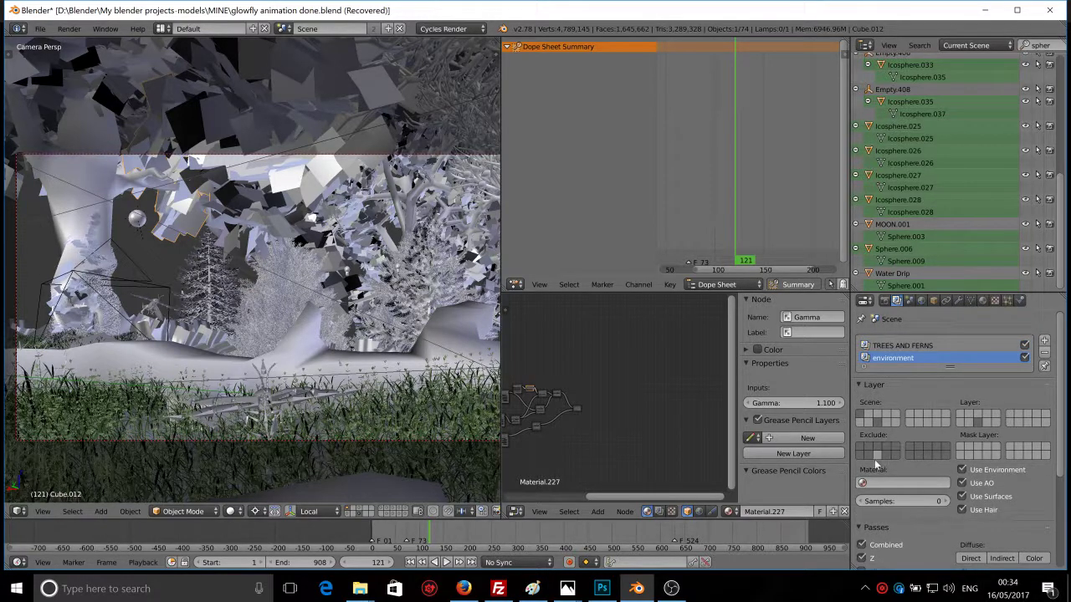
pyautogui.click(888, 350)
pyautogui.click(887, 356)
pyautogui.click(877, 453)
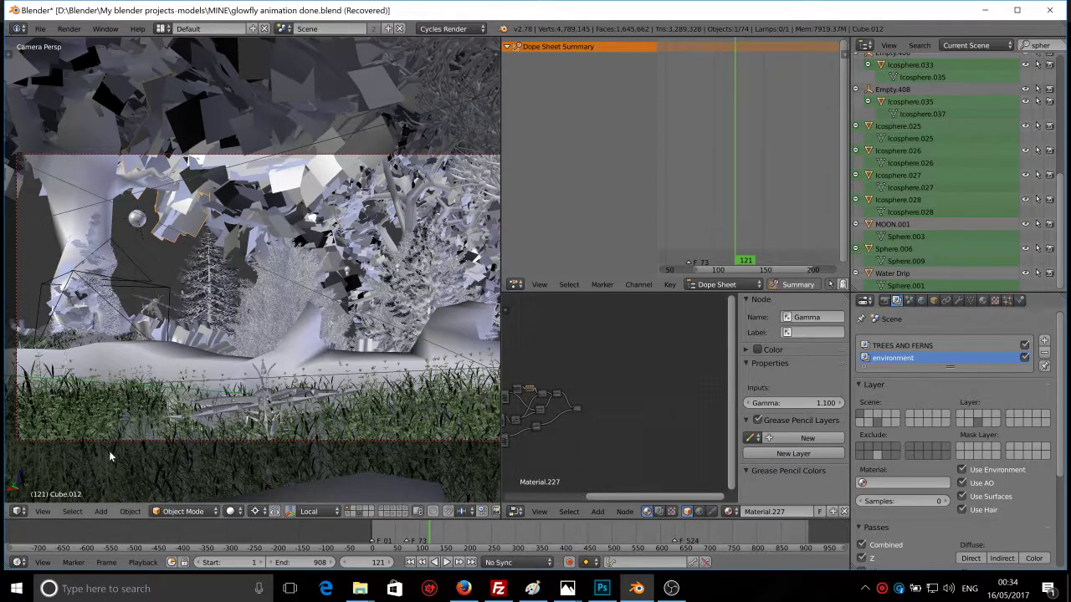
# Step: Change the 3D viewport to the compositing node editor and maximize it
pyautogui.click(18, 512)
pyautogui.click(39, 365)
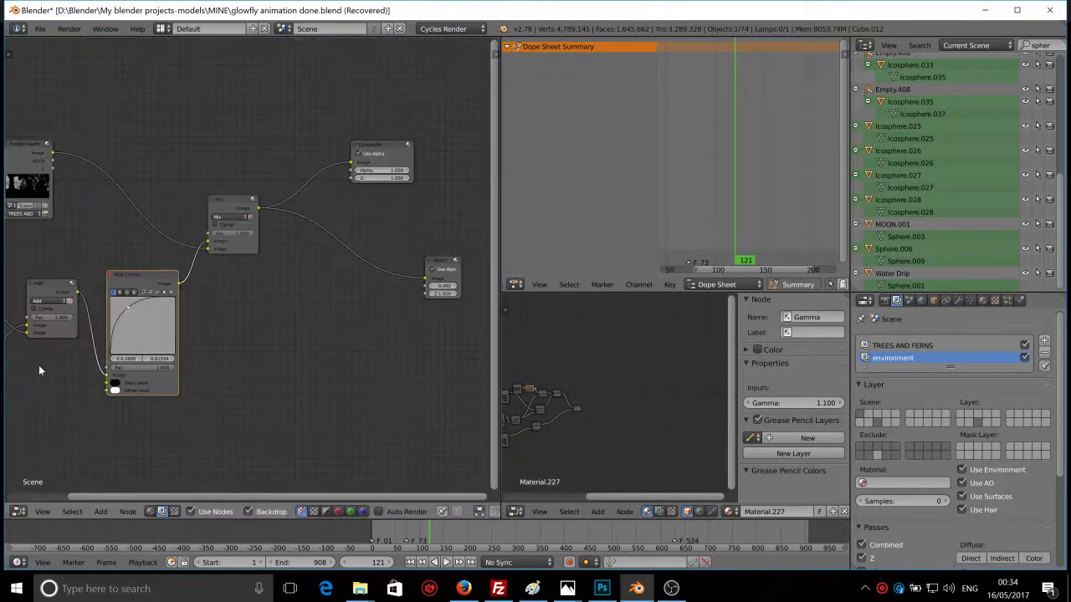
pyautogui.hotkey('ctrl', 'space')
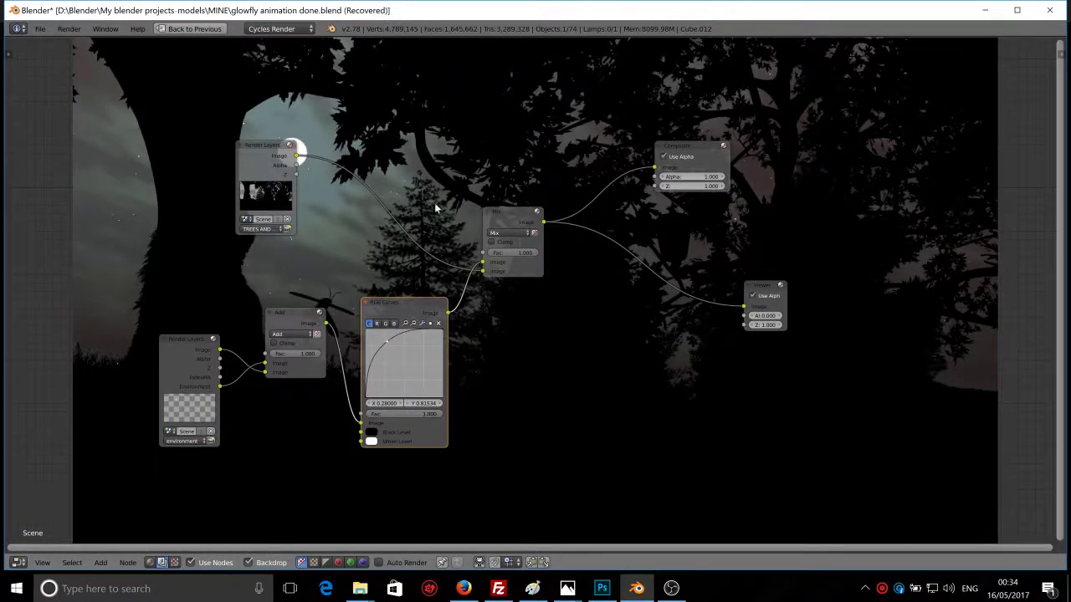
# Step: Detach the TREES AND FERNS image from the Mix node and connect it directly to the Viewer to preview it alone
pyautogui.moveTo(482, 272); pyautogui.dragTo(750, 312)
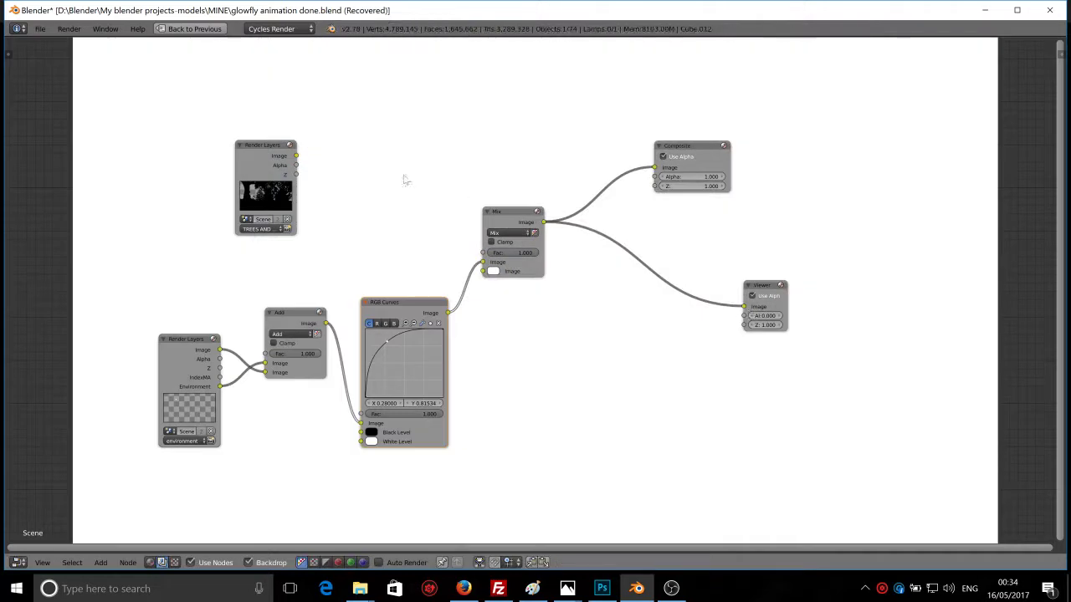
pyautogui.moveTo(296, 157); pyautogui.dragTo(745, 308)
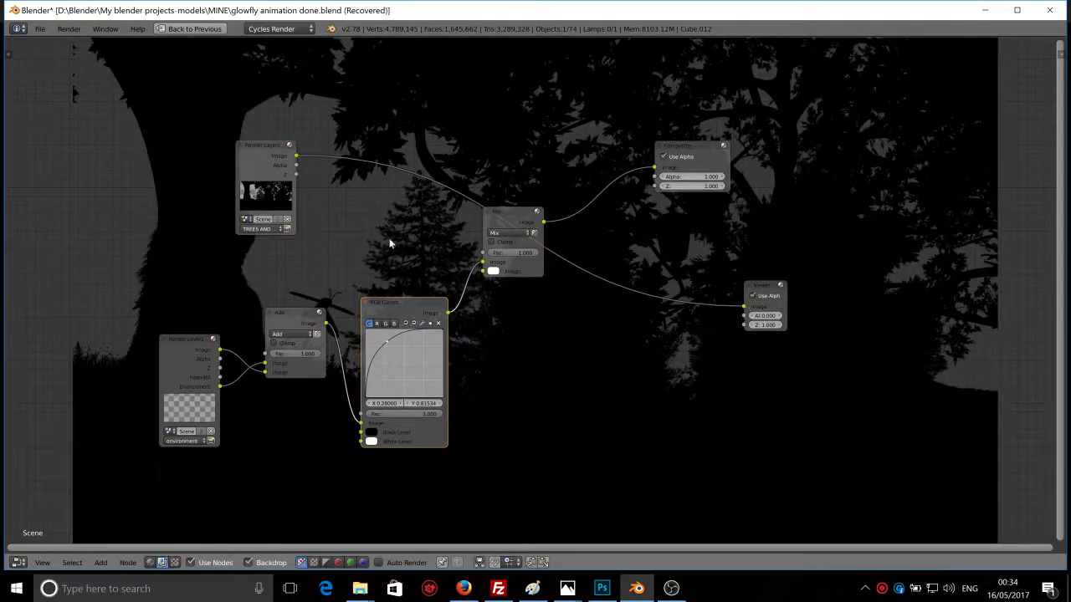
pyautogui.moveTo(475, 150); pyautogui.dragTo(960, 255, button='middle')
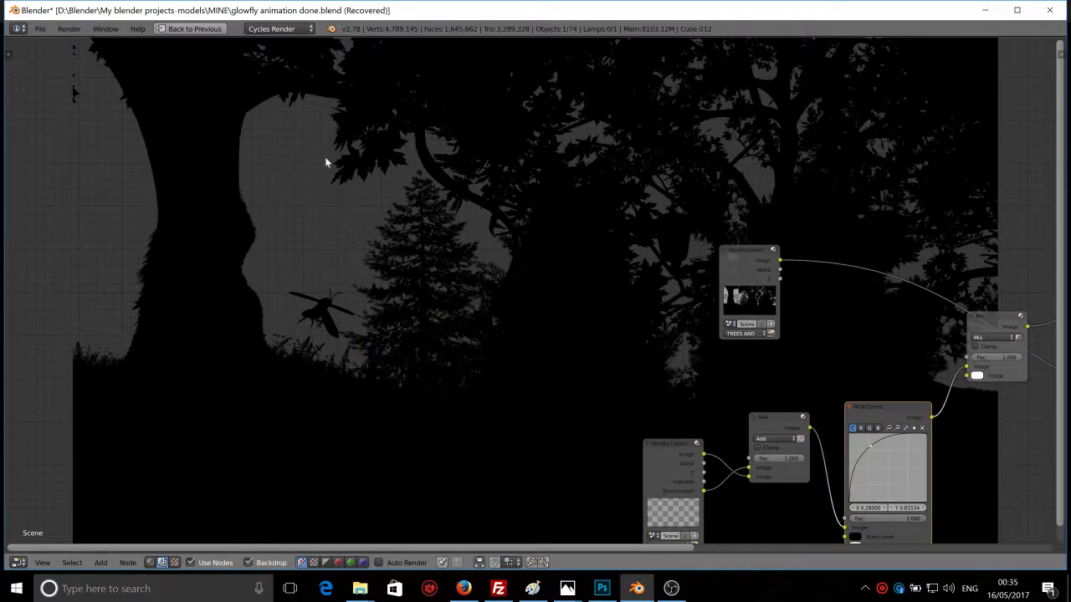
# Step: Restore the split layout and locate the Transparent option in the Film section of the render settings
pyautogui.hotkey('ctrl', 'Up')
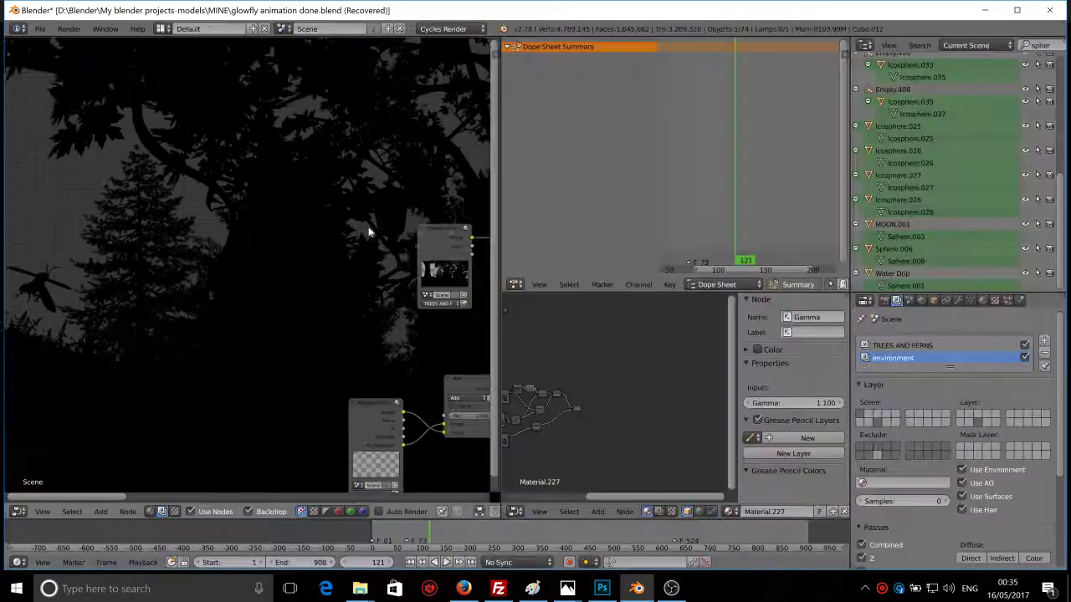
pyautogui.click(885, 300)
pyautogui.scroll(-10, 922, 511)
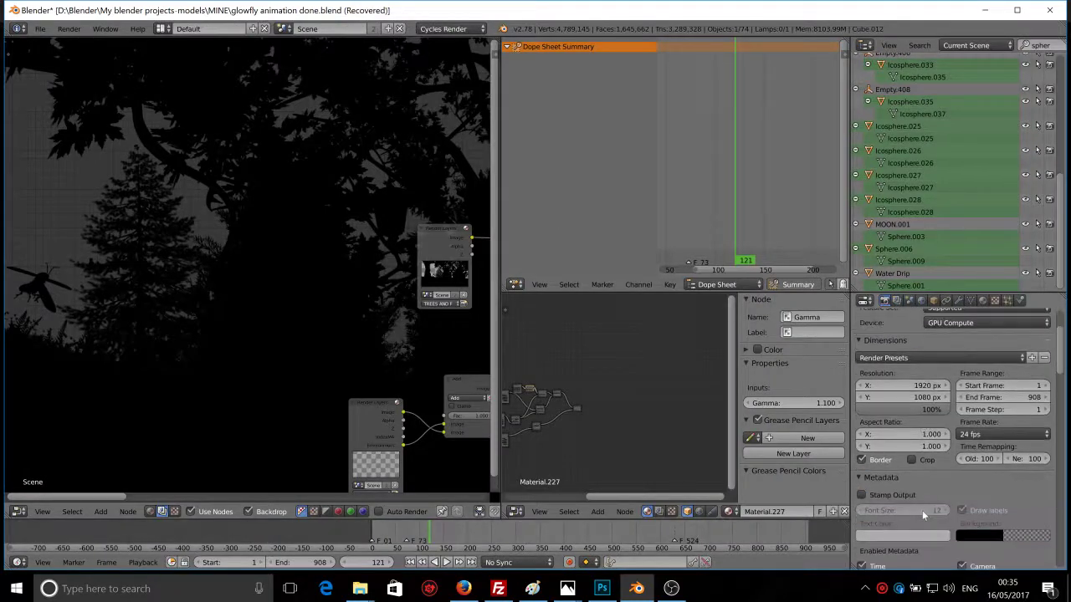
pyautogui.scroll(-10, 885, 514)
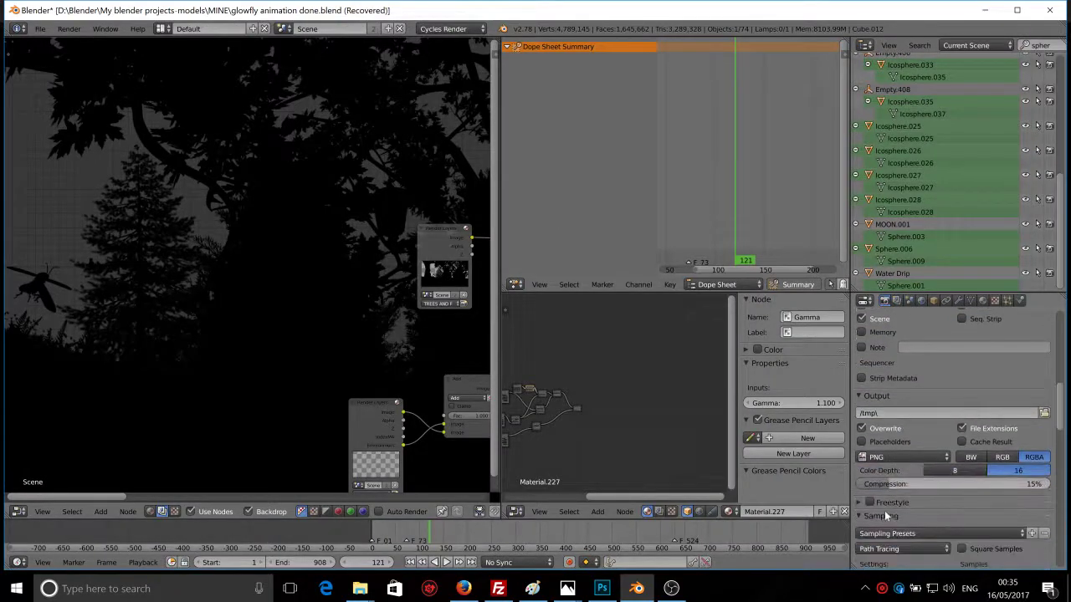
pyautogui.scroll(-4, 883, 477)
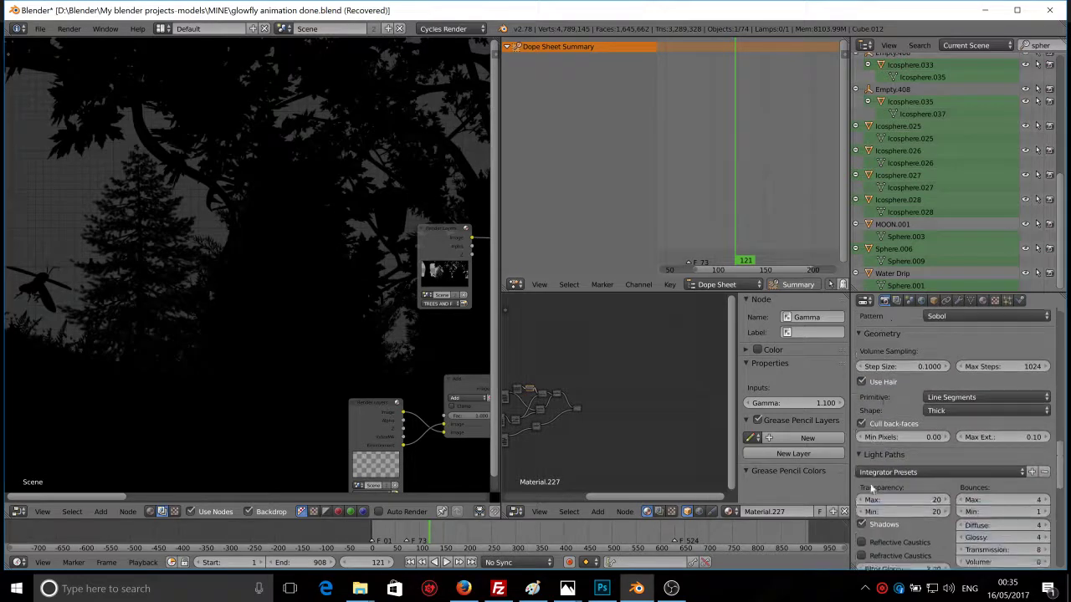
pyautogui.scroll(-5, 872, 404)
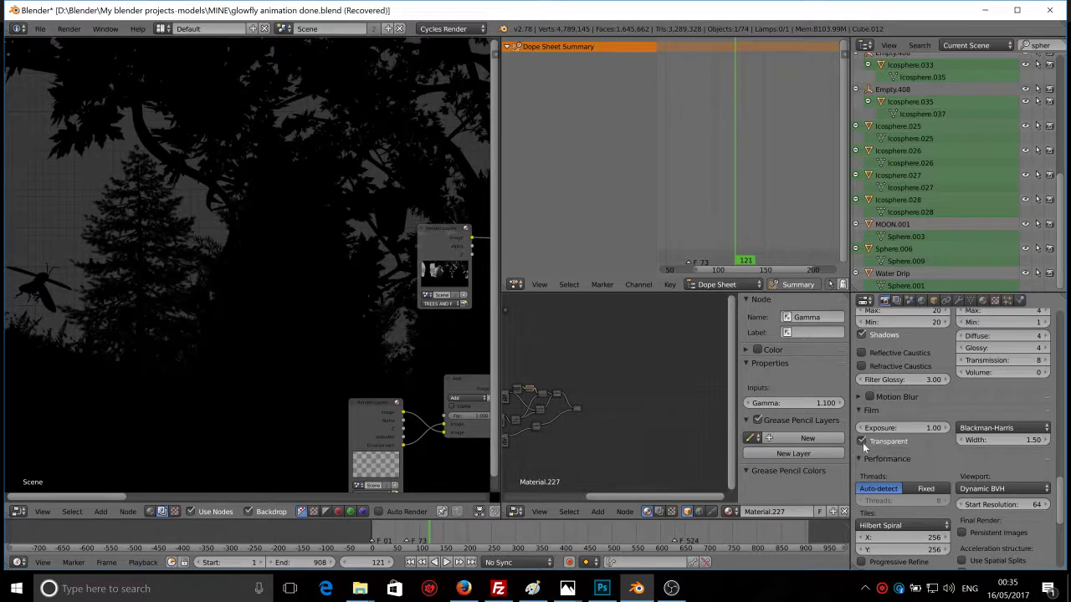
pyautogui.click(861, 441)
# Step: Maximize the node editor and reroute the environment render layer's Environment output from the Add node to the Viewer
pyautogui.hotkey('ctrl', 'space')
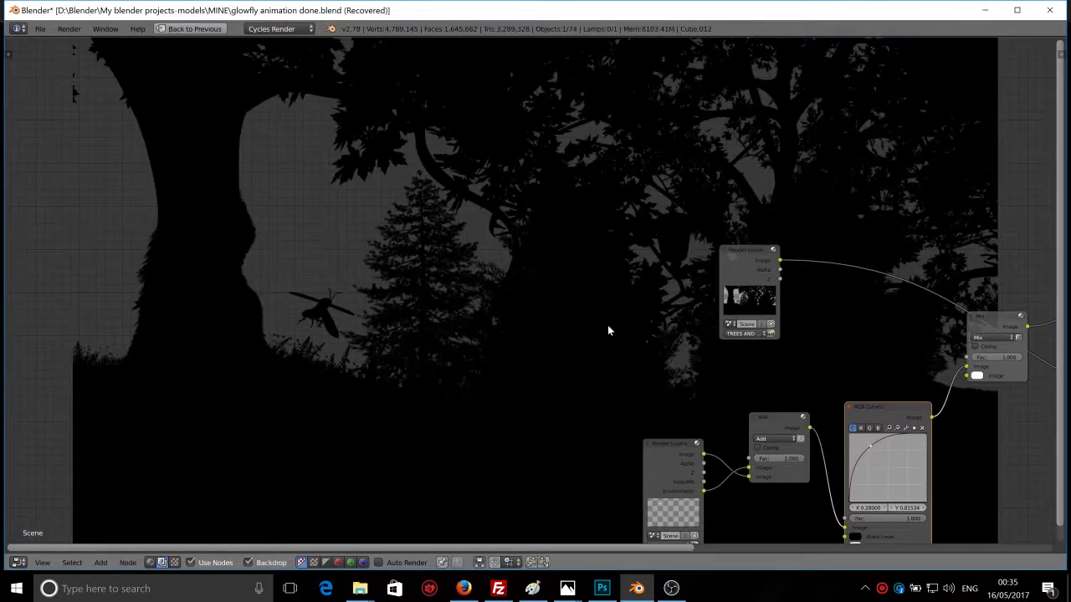
pyautogui.moveTo(661, 354); pyautogui.dragTo(322, 262, button='middle')
pyautogui.scroll(3, 334, 228)
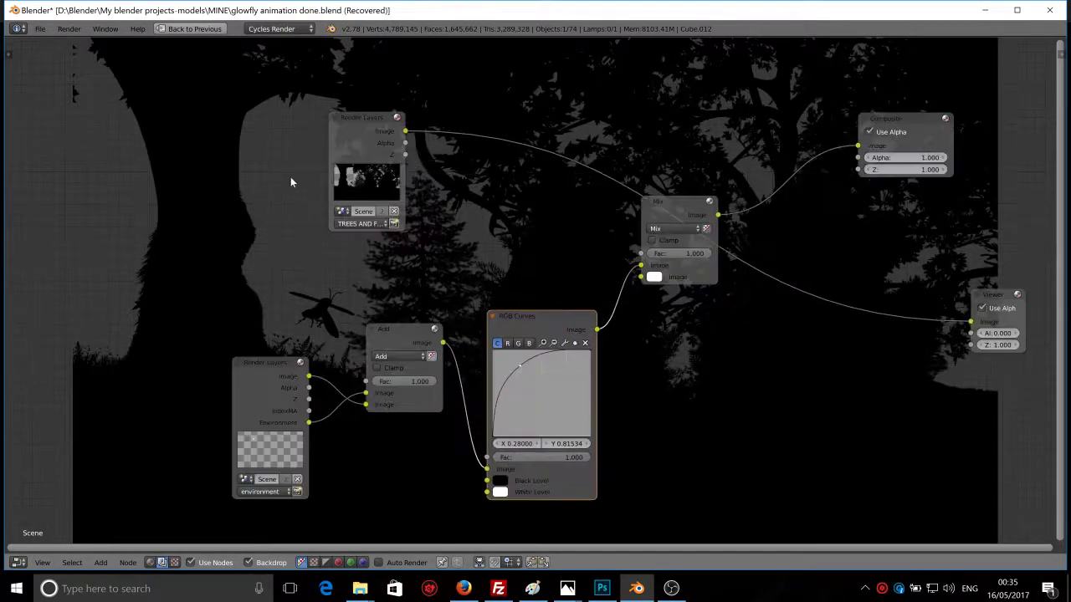
pyautogui.moveTo(293, 179); pyautogui.dragTo(504, 277, button='middle')
pyautogui.moveTo(399, 203); pyautogui.dragTo(221, 109, button='middle')
pyautogui.scroll(-2, 490, 270)
pyautogui.moveTo(490, 270); pyautogui.dragTo(340, 229, button='middle')
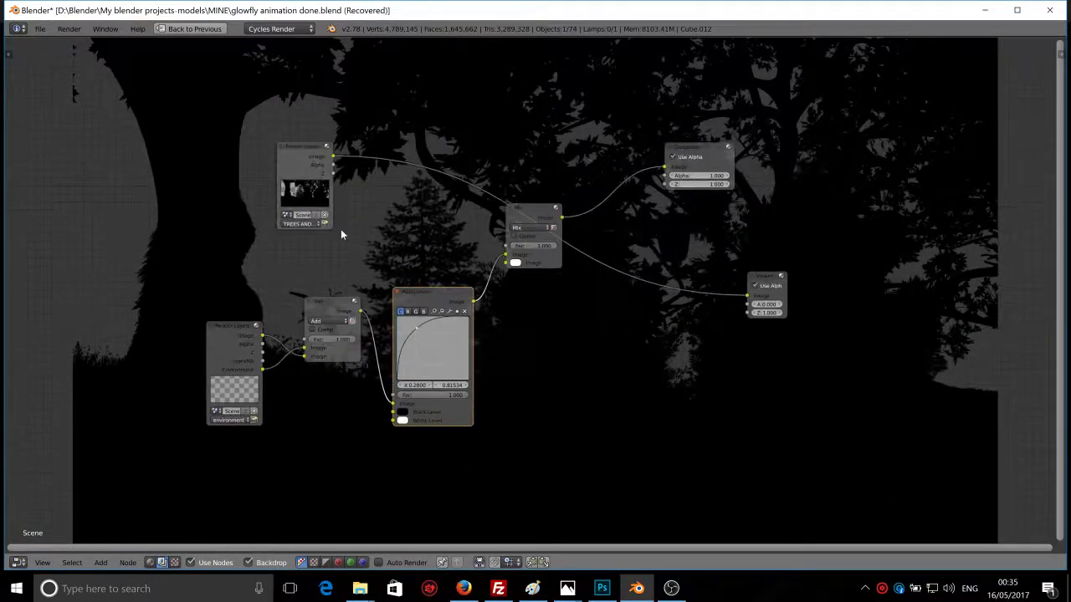
pyautogui.scroll(1, 341, 229)
pyautogui.moveTo(220, 319); pyautogui.dragTo(288, 314, button='middle')
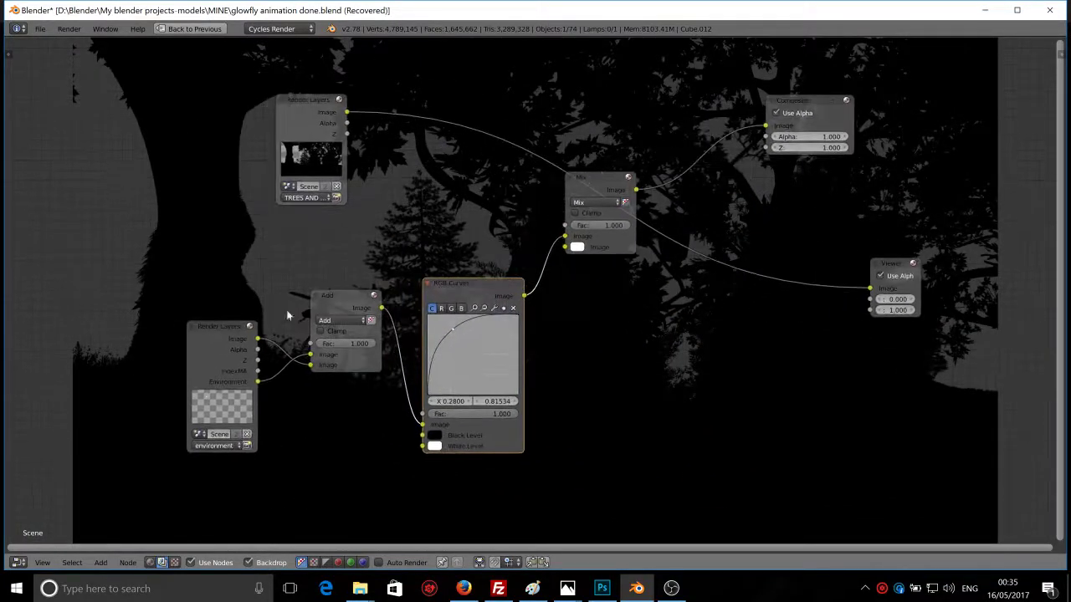
pyautogui.click(234, 364)
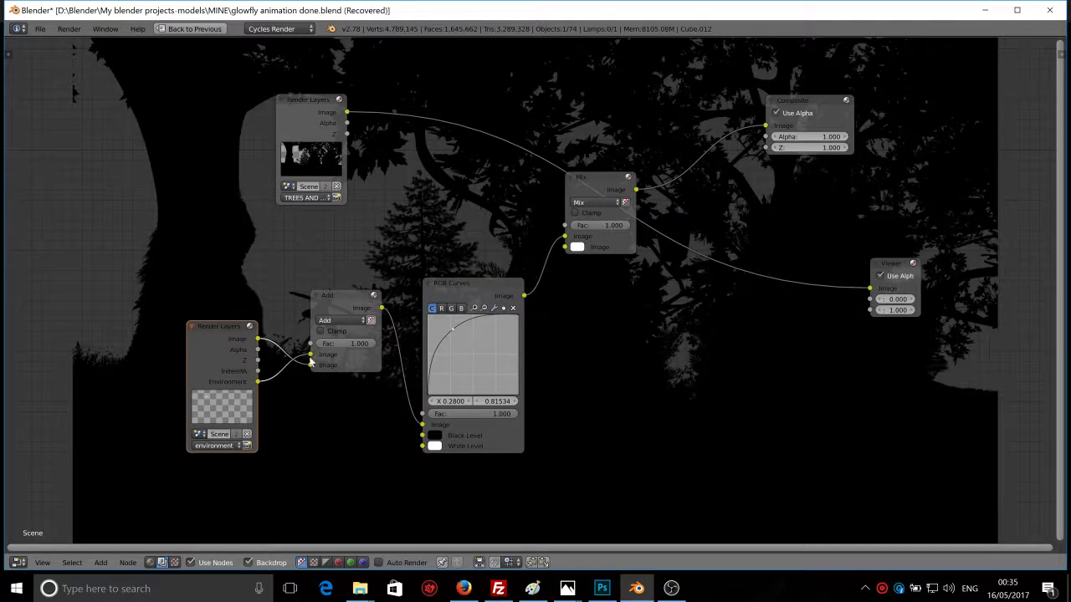
pyautogui.moveTo(310, 355); pyautogui.dragTo(870, 291)
# Step: Move the environment render layer's Image output from the Add node to the Viewer to preview the moon alone
pyautogui.moveTo(662, 244); pyautogui.dragTo(852, 237, button='middle')
pyautogui.scroll(-1, 587, 160)
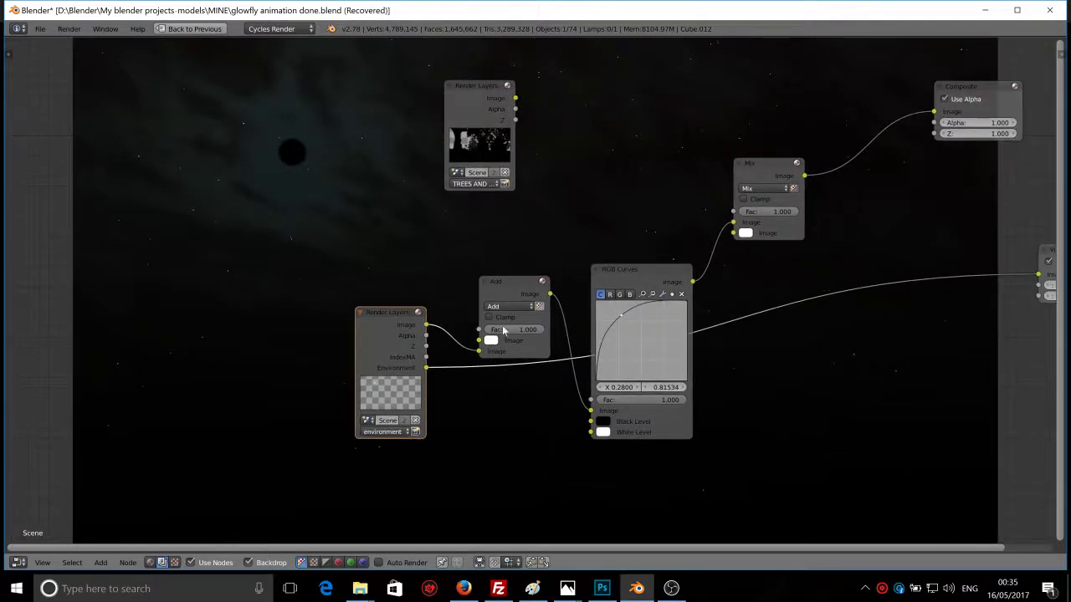
pyautogui.scroll(-2, 505, 333)
pyautogui.moveTo(523, 245); pyautogui.dragTo(444, 240, button='middle')
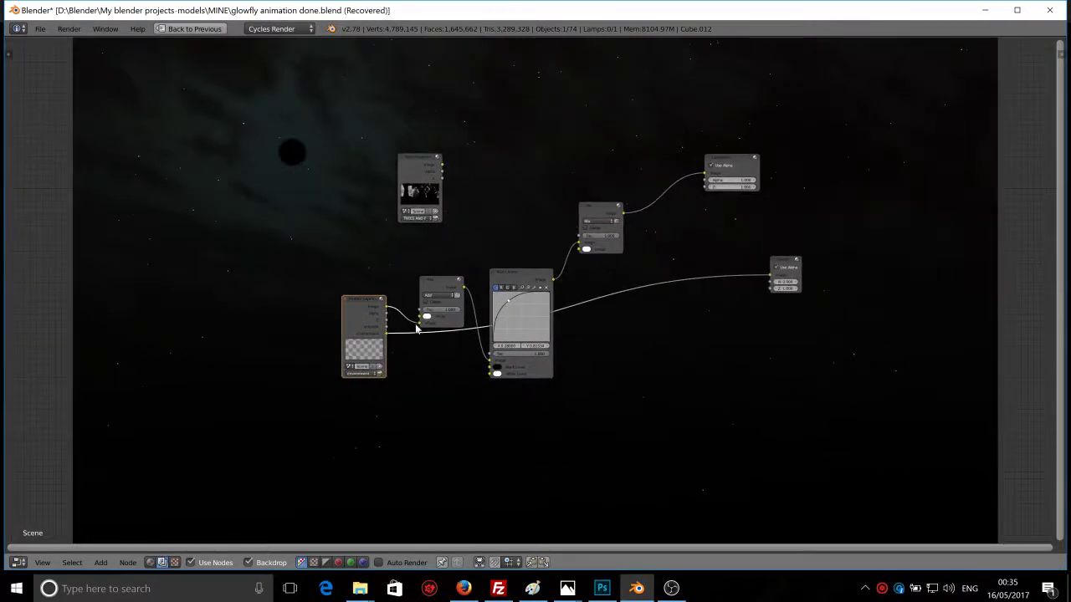
pyautogui.moveTo(420, 329); pyautogui.dragTo(773, 279)
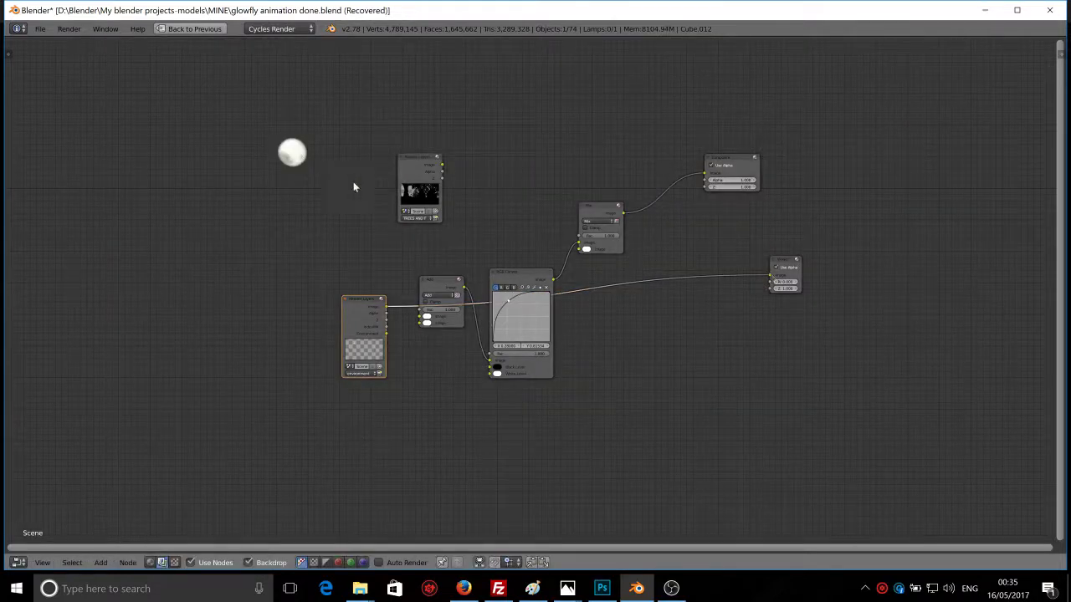
# Step: Restore the Image and Environment links into the Add node and route the Add output to the Viewer
pyautogui.moveTo(771, 280); pyautogui.dragTo(425, 318)
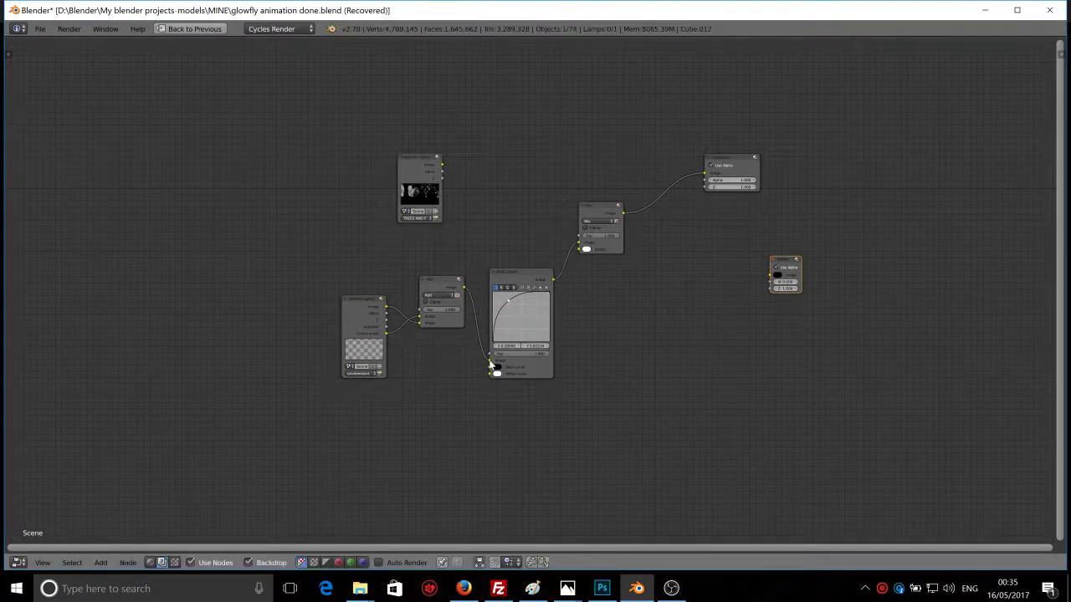
pyautogui.moveTo(490, 360); pyautogui.dragTo(771, 281)
pyautogui.scroll(2, 698, 315)
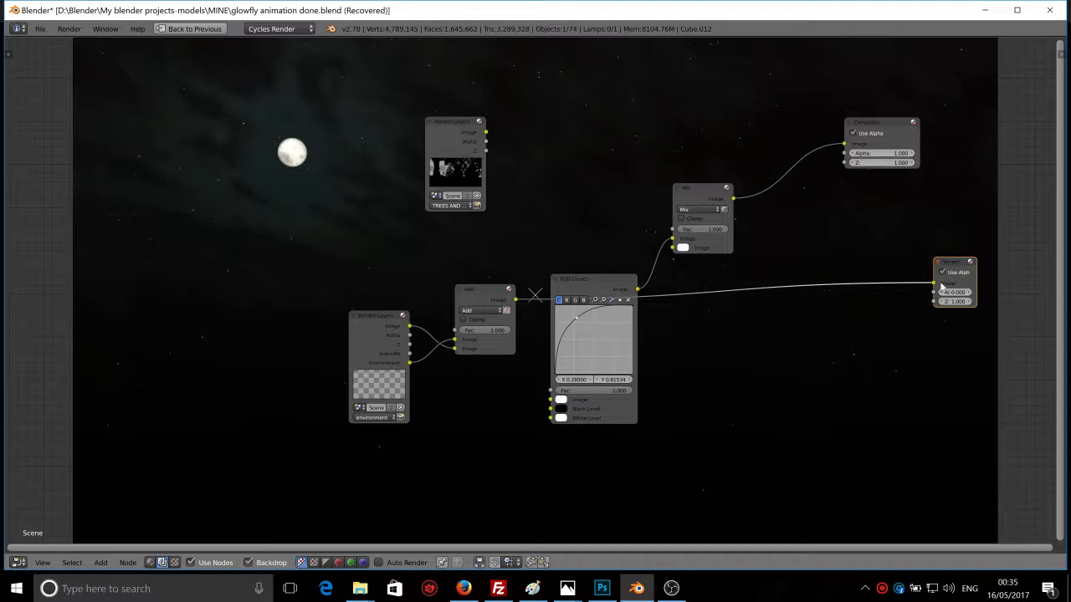
# Step: Reconnect the Add output to the RGB Curves node and preview the RGB Curves output in the Viewer
pyautogui.moveTo(935, 284); pyautogui.dragTo(559, 400)
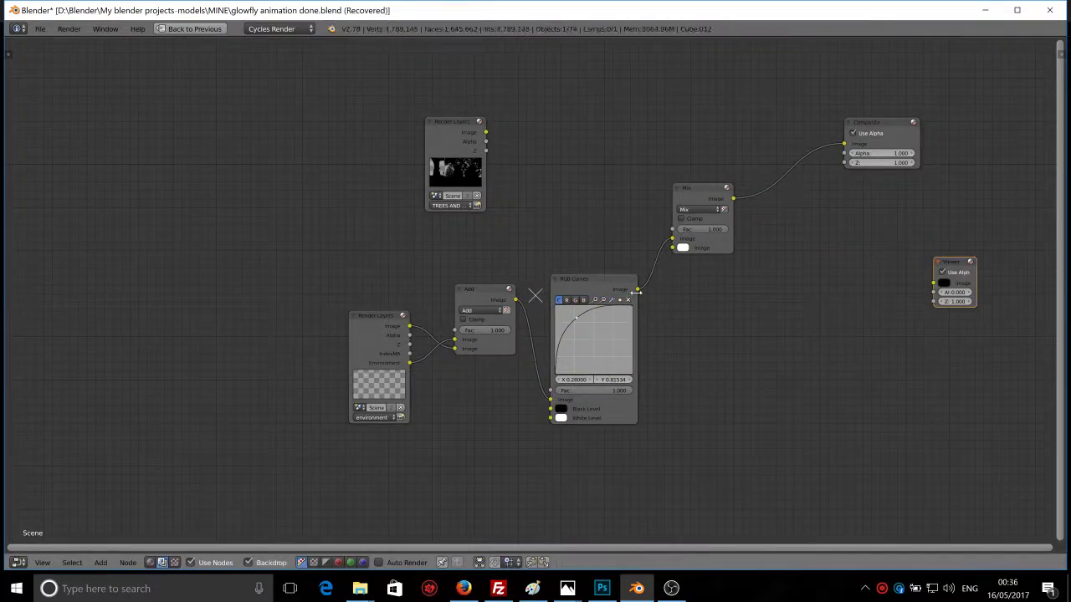
pyautogui.moveTo(672, 242); pyautogui.dragTo(759, 292)
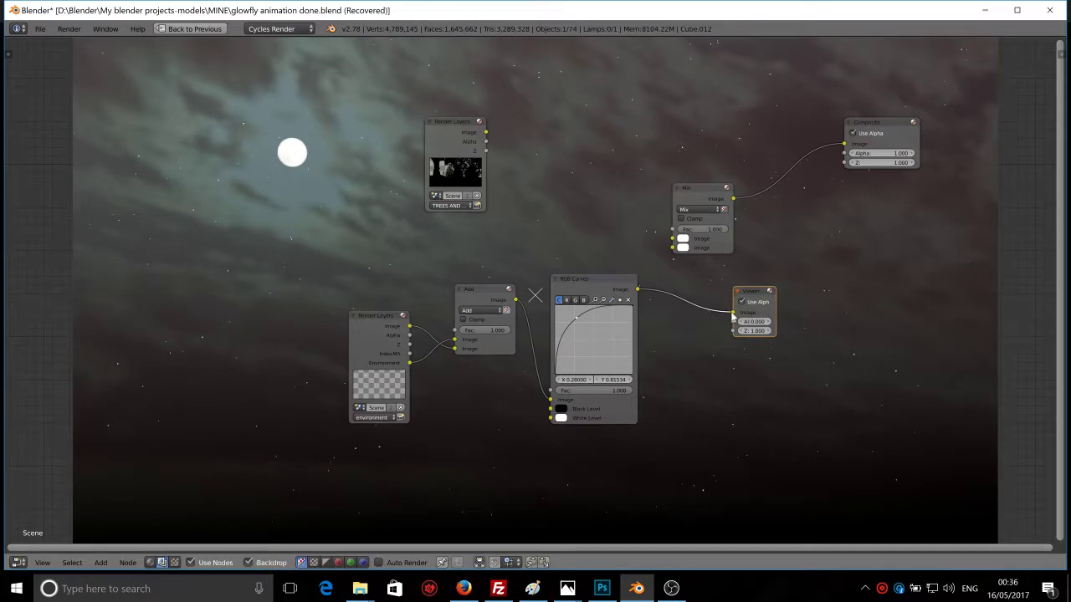
# Step: Feed RGB Curves into the Mix node's first Image input and TREES AND FERNS into the second, with Mix output to the Viewer
pyautogui.moveTo(733, 316); pyautogui.dragTo(673, 248)
pyautogui.moveTo(754, 291); pyautogui.dragTo(867, 233)
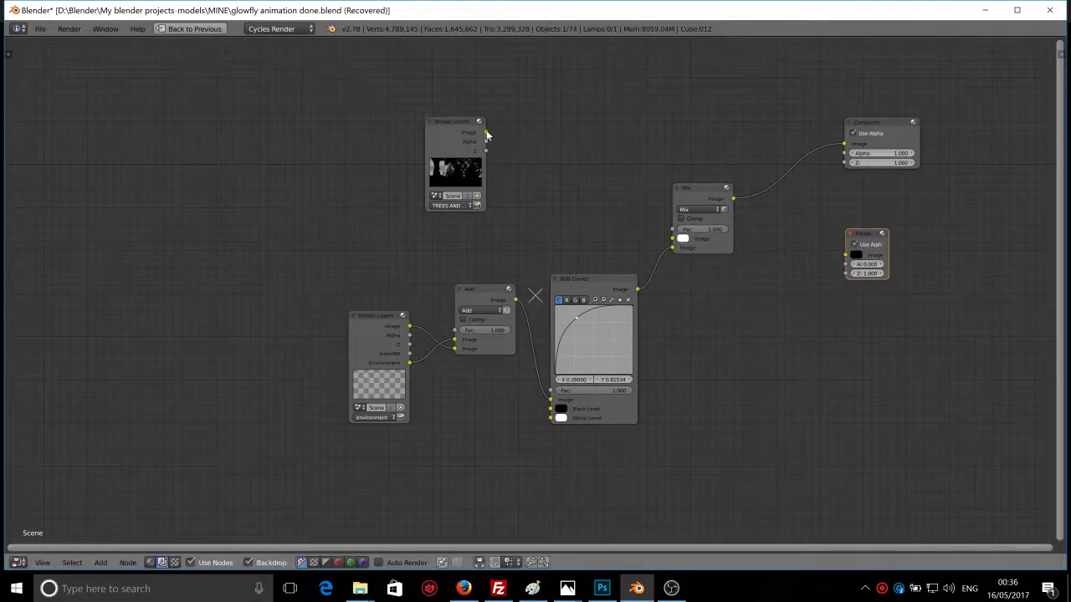
pyautogui.moveTo(487, 134); pyautogui.dragTo(672, 239)
pyautogui.moveTo(674, 252)
pyautogui.mouseDown()
pyautogui.moveTo(641, 239)
pyautogui.moveTo(674, 249)
pyautogui.mouseUp()
pyautogui.moveTo(733, 198); pyautogui.dragTo(851, 261)
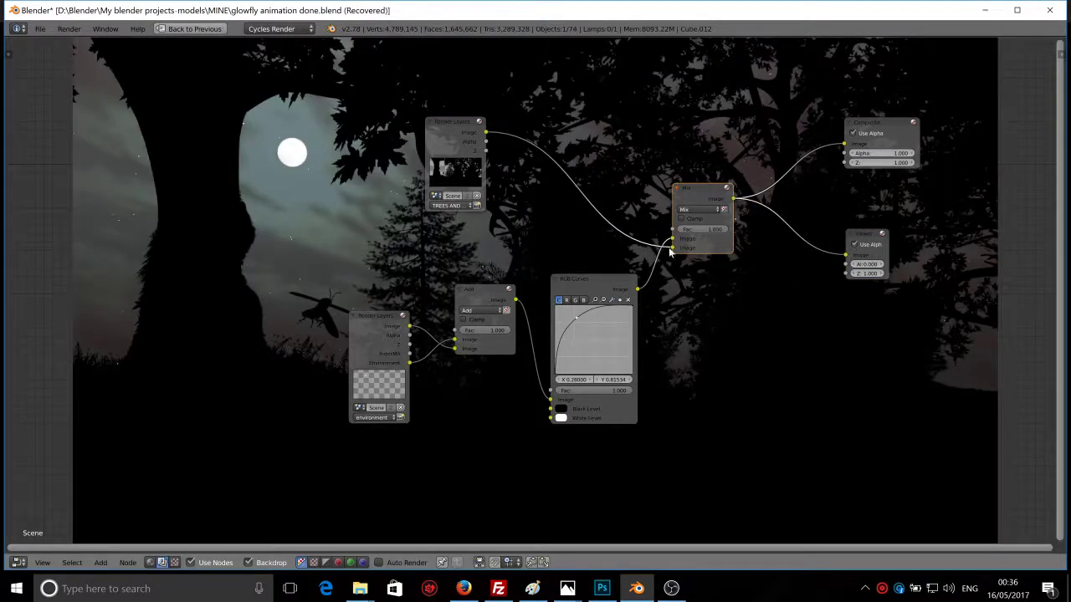
pyautogui.moveTo(672, 254); pyautogui.dragTo(676, 255)
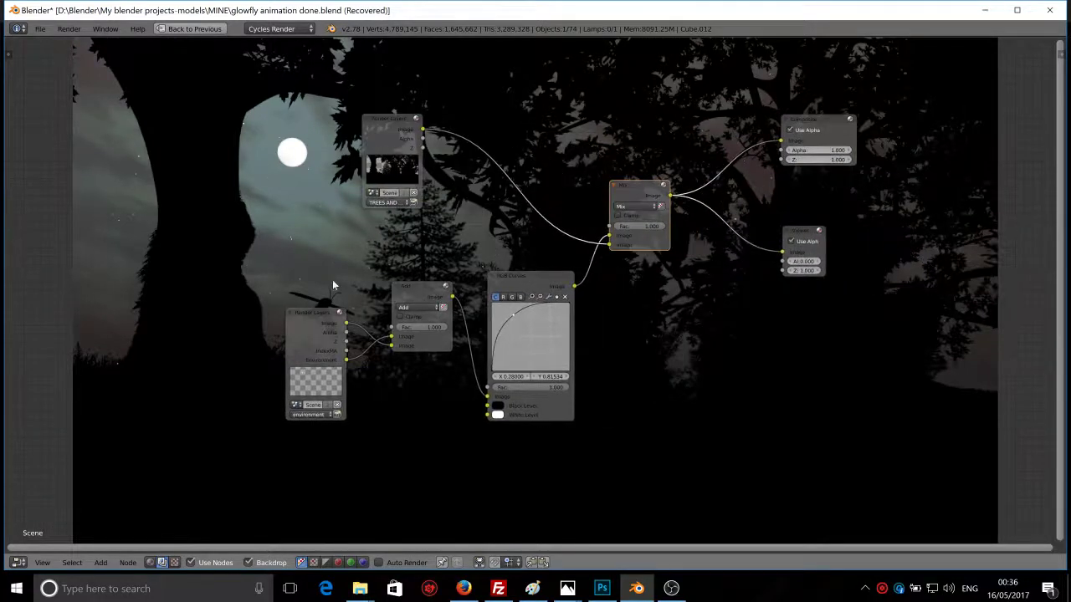
# Step: Switch to the Photos app and view black forest.png
pyautogui.moveTo(671, 590)
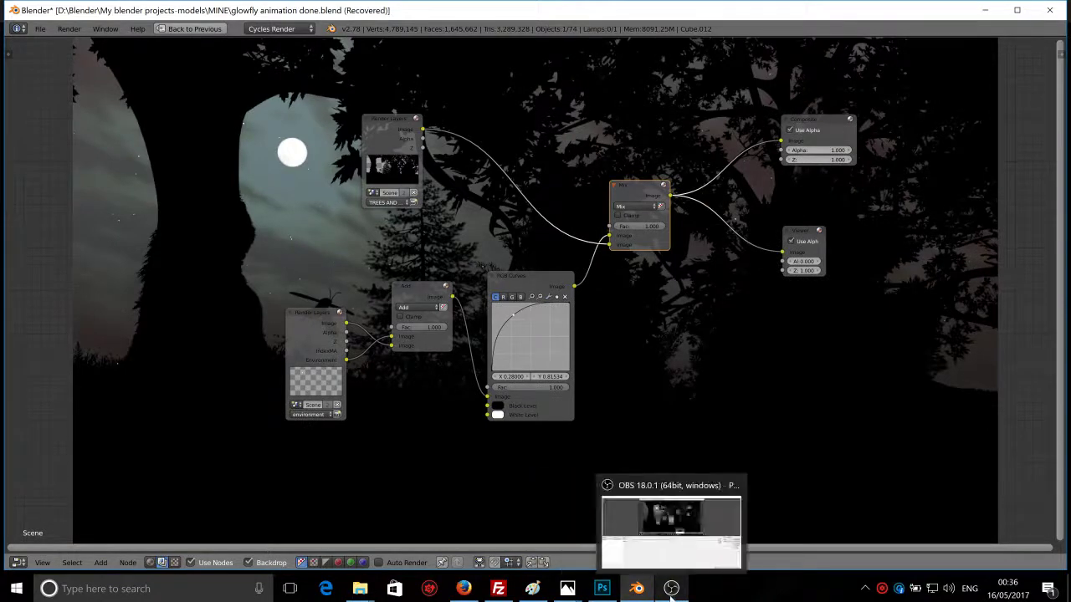
pyautogui.moveTo(567, 589)
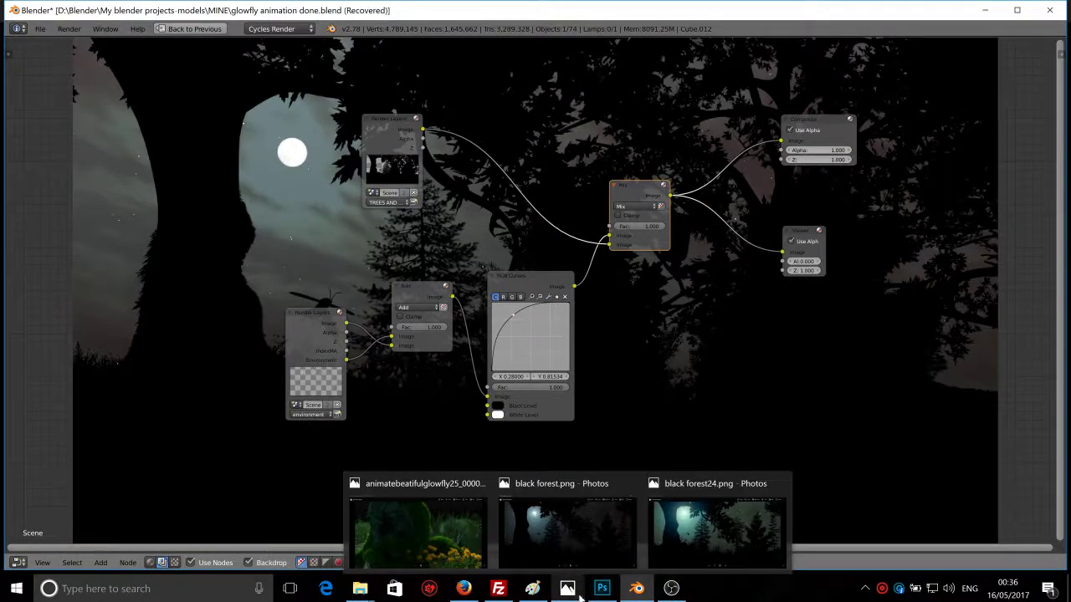
pyautogui.click(605, 523)
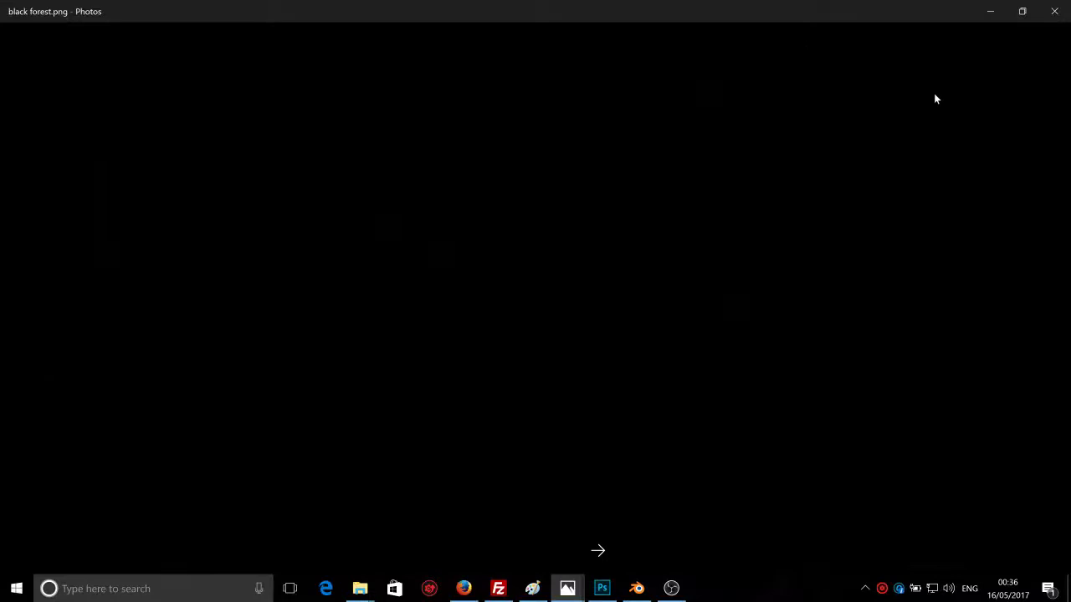
# Step: Minimise the open windows and view black forest.png in Photos
pyautogui.click(987, 12)
pyautogui.click(983, 12)
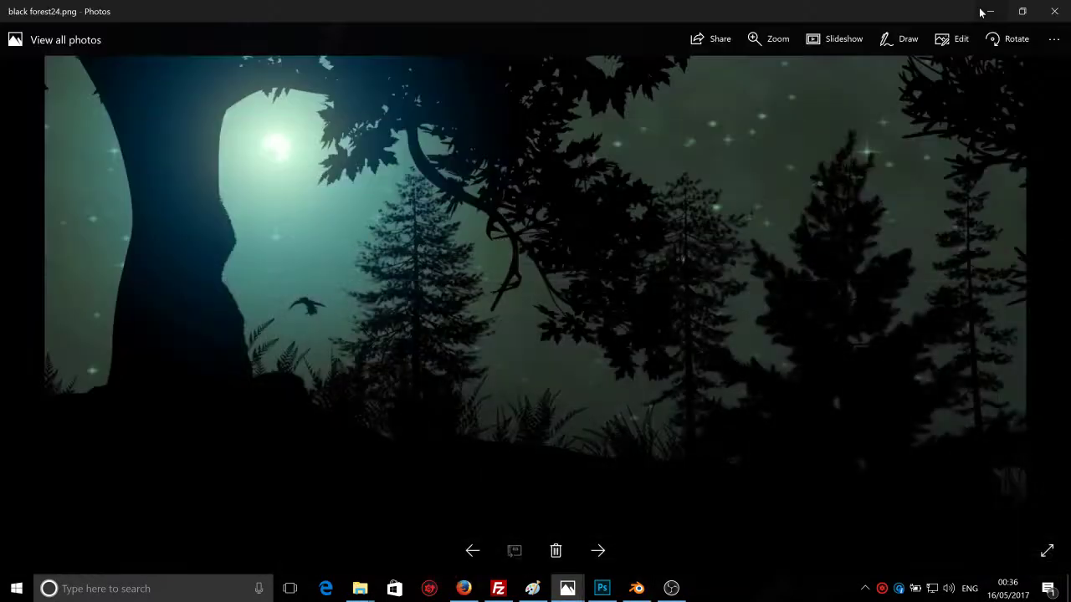
pyautogui.click(979, 9)
pyautogui.click(984, 8)
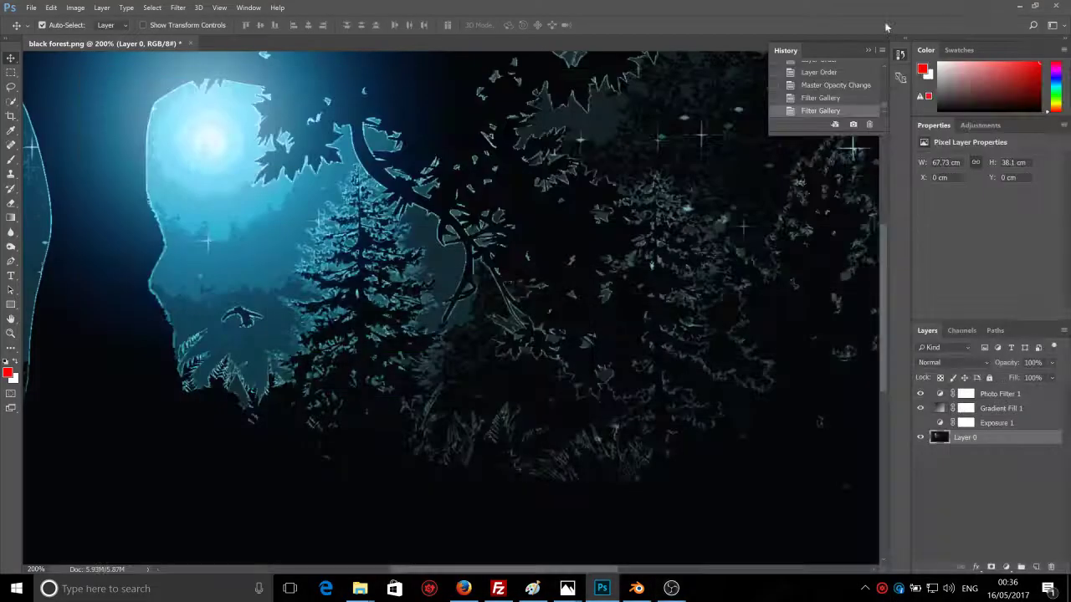
pyautogui.click(1019, 7)
pyautogui.click(989, 10)
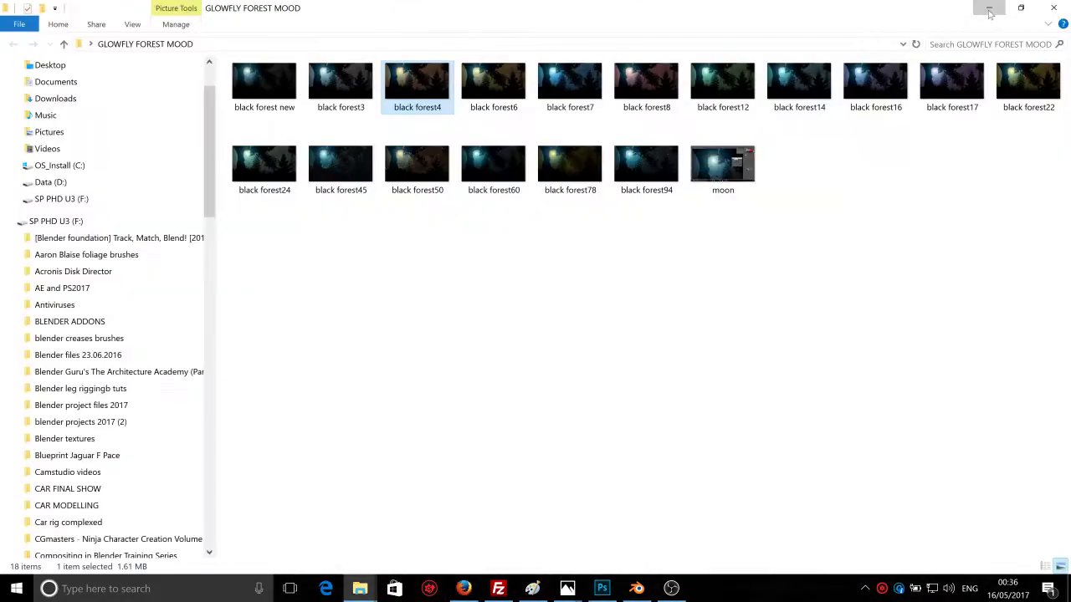
pyautogui.click(990, 11)
pyautogui.click(989, 9)
pyautogui.doubleClick(399, 97)
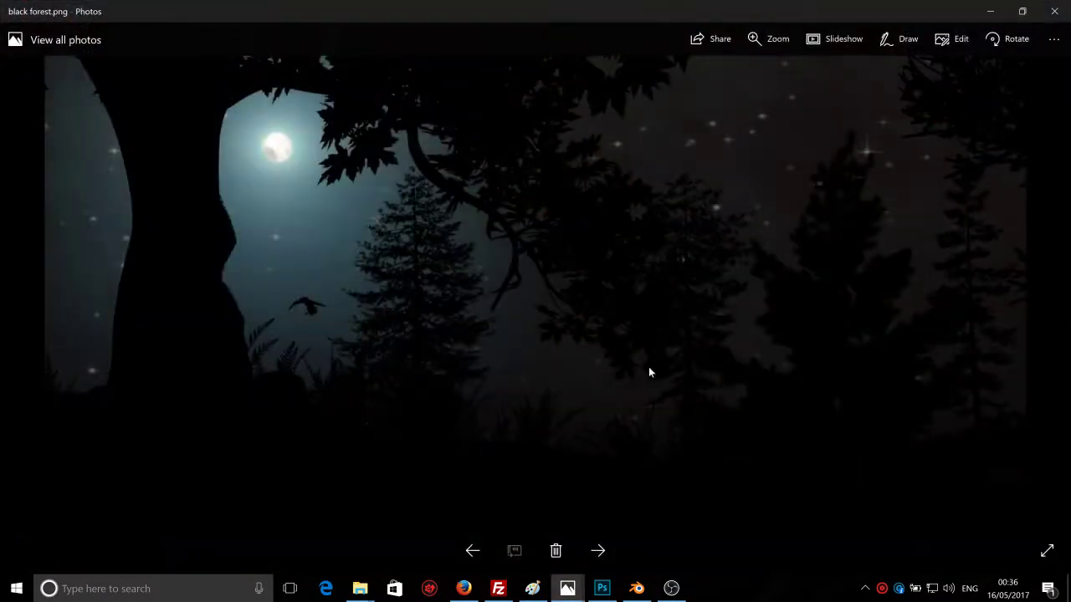
# Step: Switch to Photoshop and revert the document to its original black forest.png snapshot in the history
pyautogui.moveTo(606, 593)
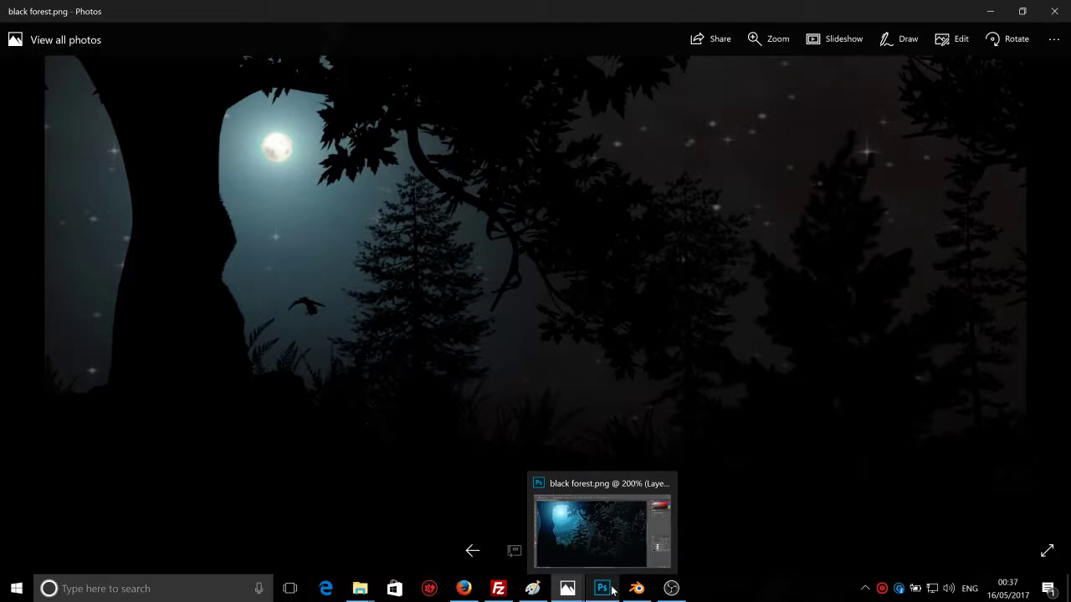
pyautogui.click(613, 591)
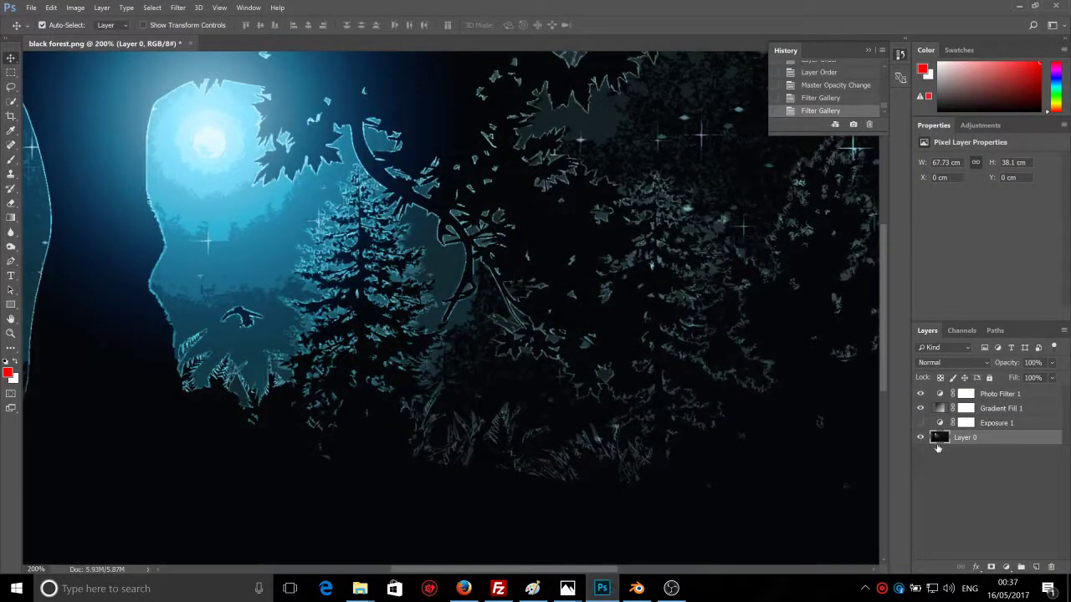
pyautogui.scroll(10, 833, 96)
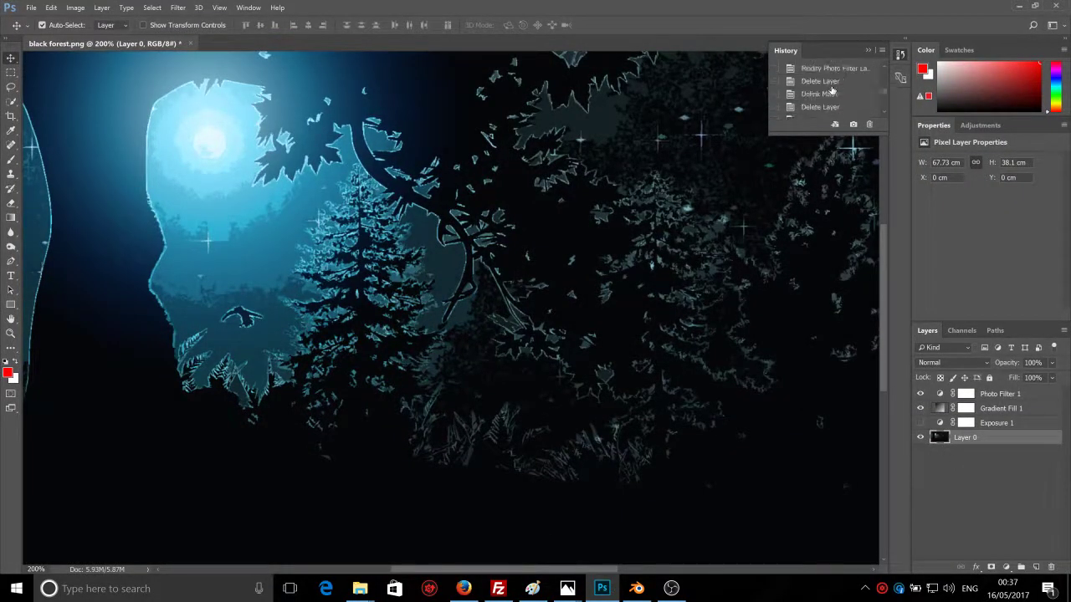
pyautogui.scroll(5, 832, 86)
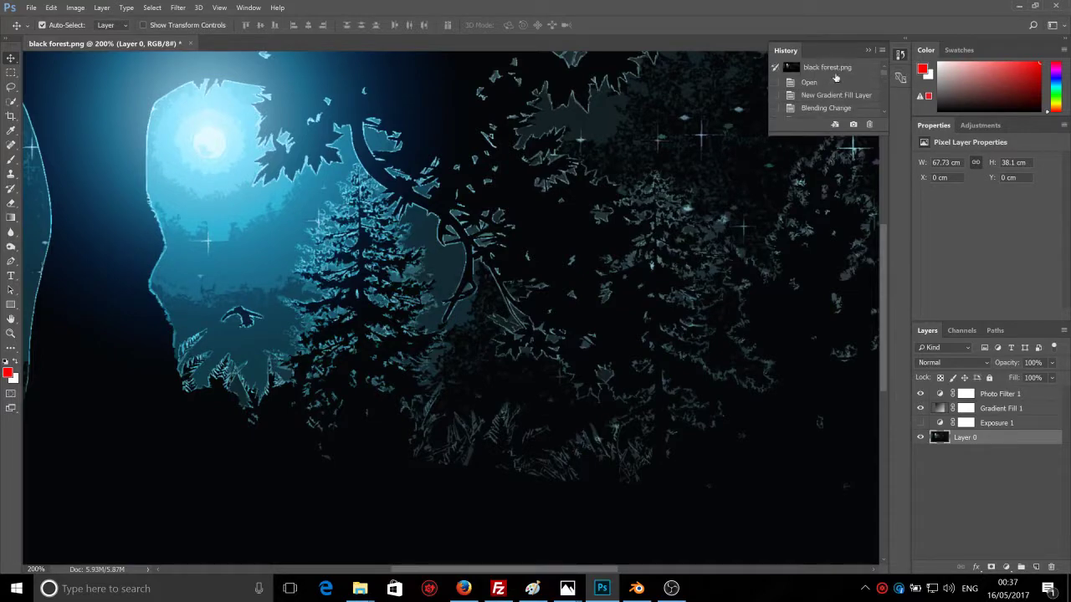
pyautogui.click(835, 68)
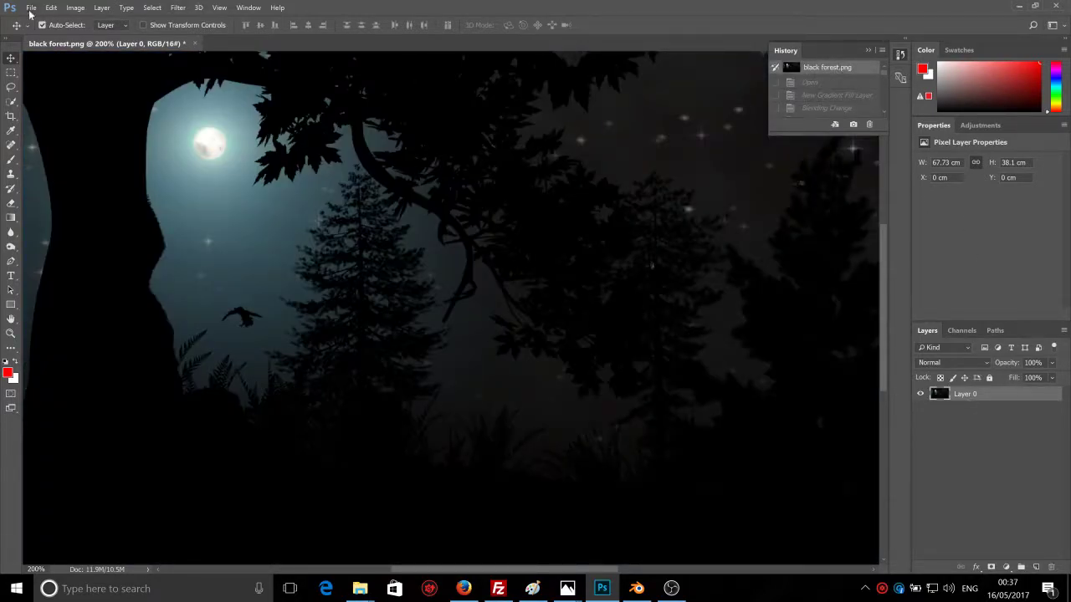
pyautogui.scroll(-1, 301, 290)
pyautogui.scroll(2, 303, 291)
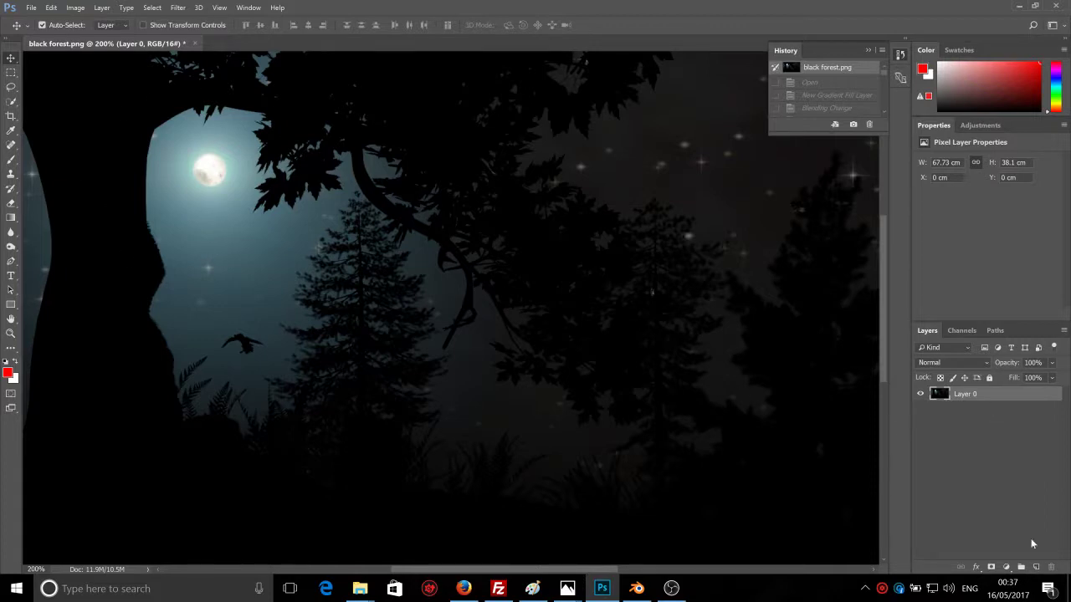
pyautogui.click(1006, 568)
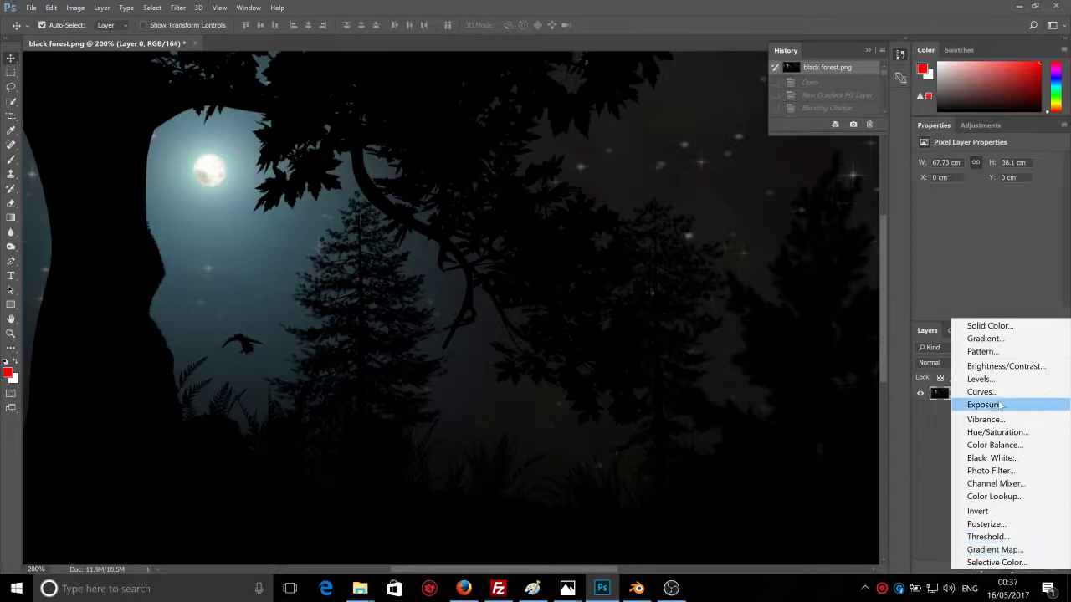
pyautogui.click(986, 339)
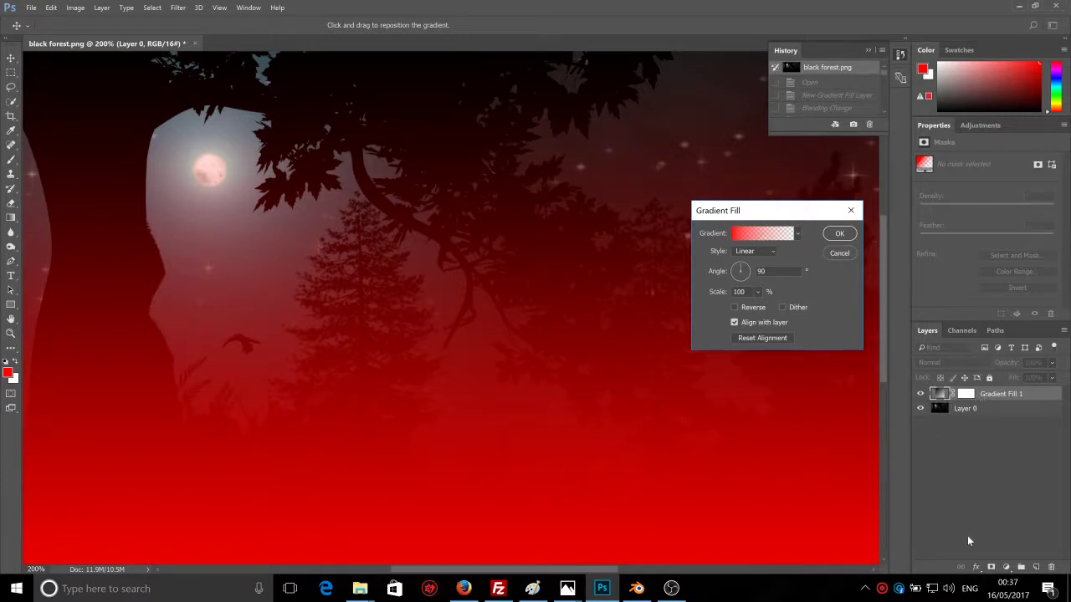
pyautogui.click(851, 210)
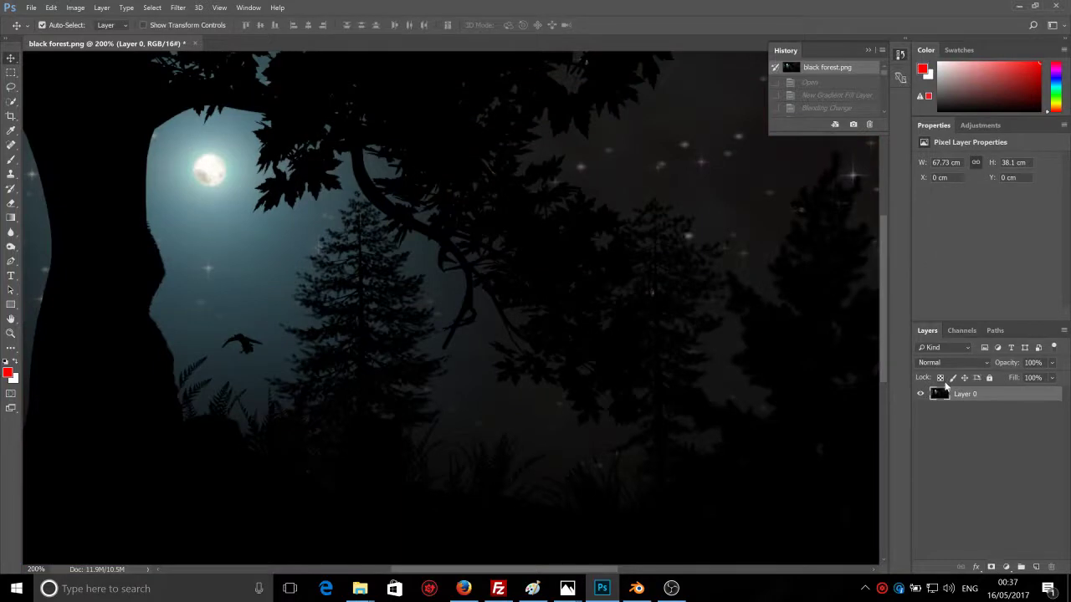
# Step: Add a Gradient fill layer with Radial style, centre it near the moon and set its scale to 89%
pyautogui.click(1005, 567)
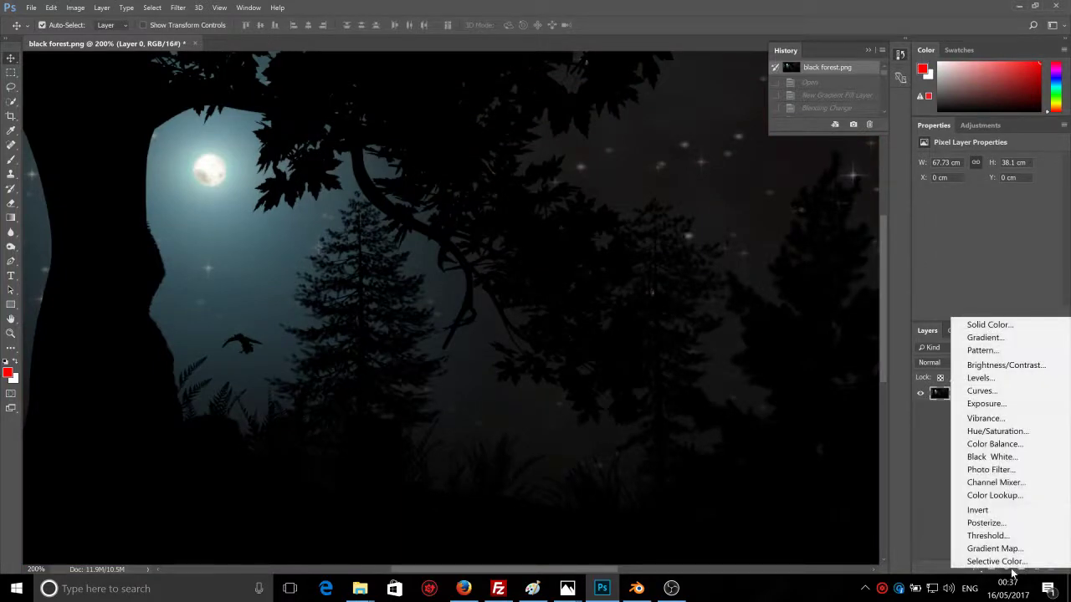
pyautogui.click(992, 338)
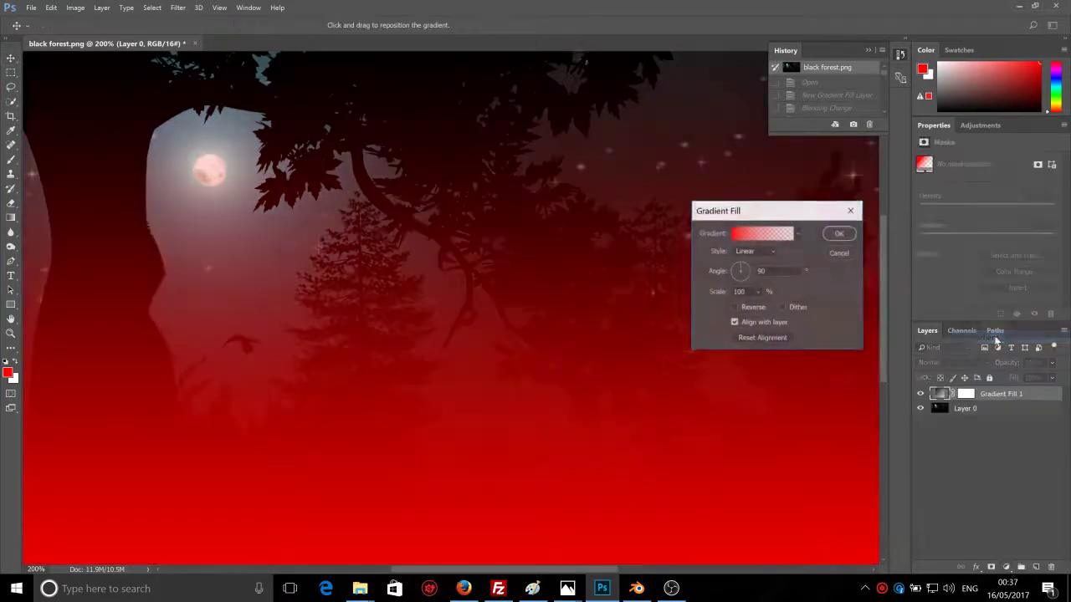
pyautogui.click(740, 252)
pyautogui.click(751, 267)
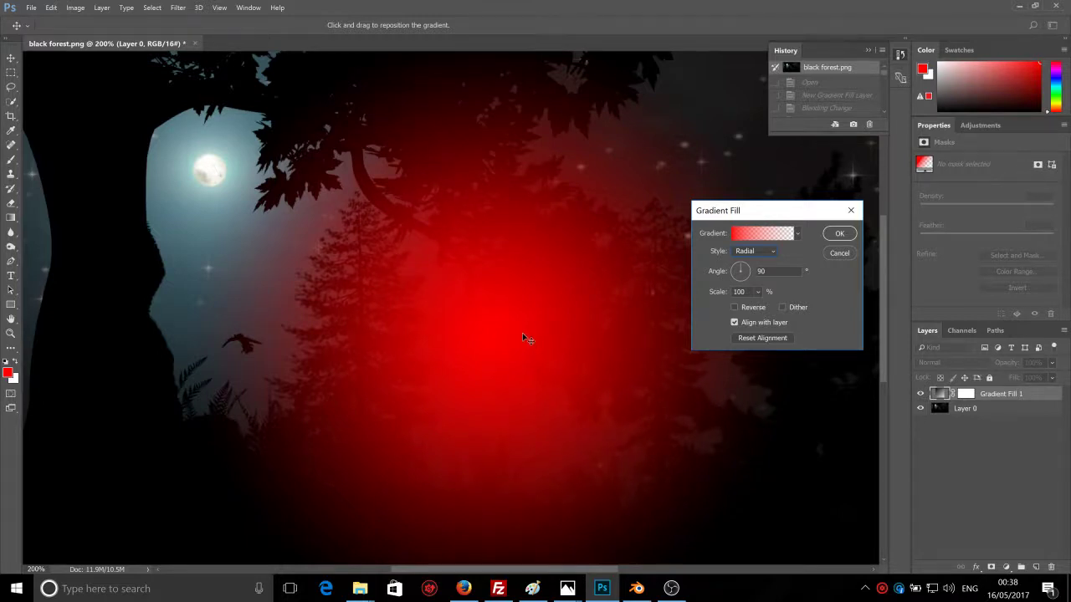
pyautogui.moveTo(519, 329); pyautogui.dragTo(219, 177)
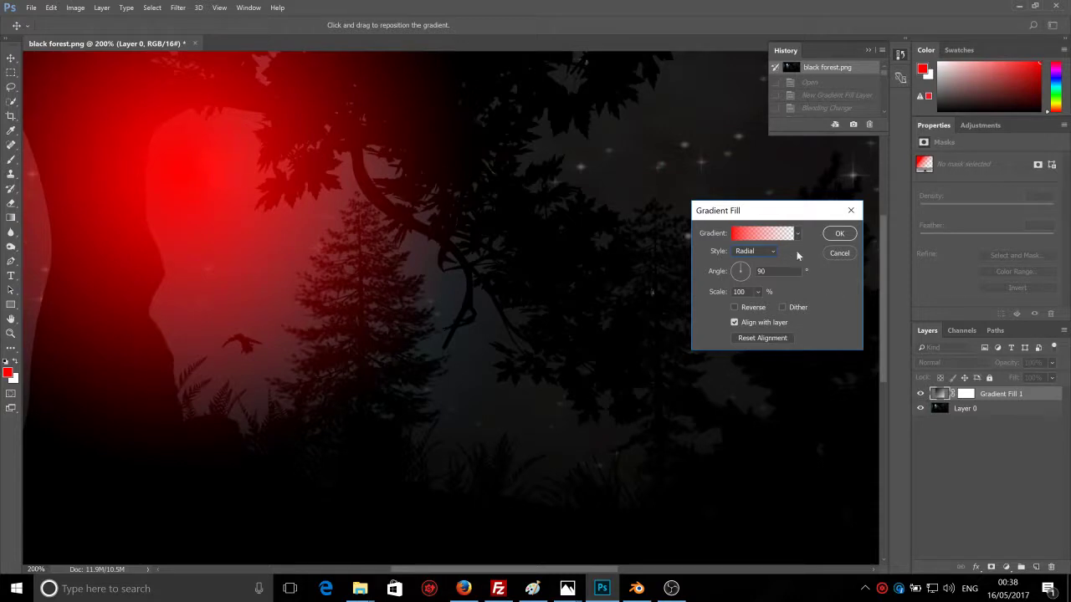
pyautogui.click(758, 292)
pyautogui.moveTo(757, 308); pyautogui.dragTo(756, 309)
# Step: Change the gradient's starting colour stop at 0% to white, ffffff
pyautogui.click(761, 236)
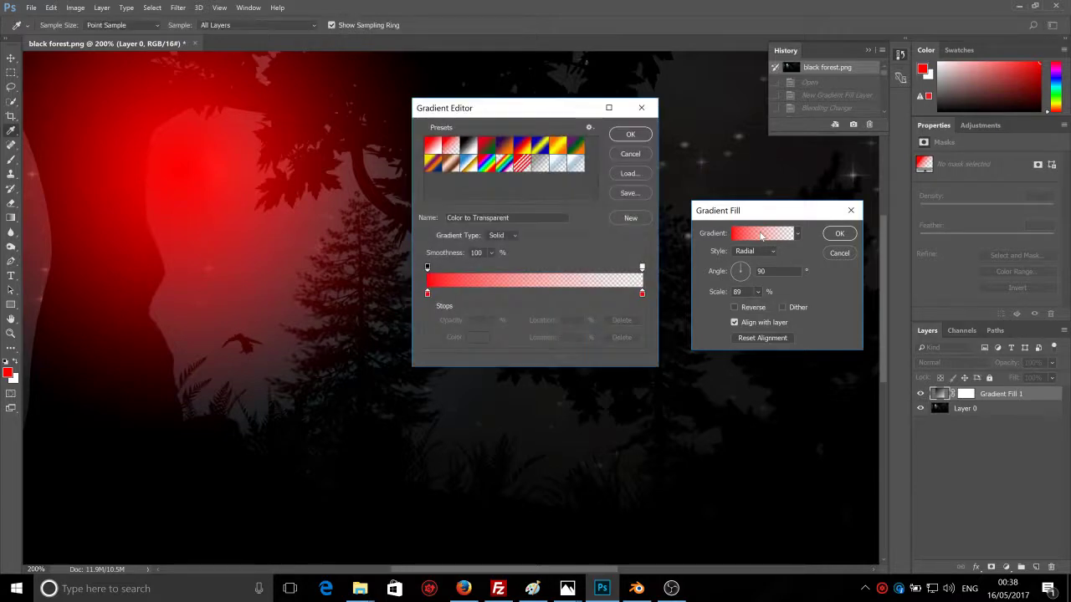
pyautogui.click(426, 295)
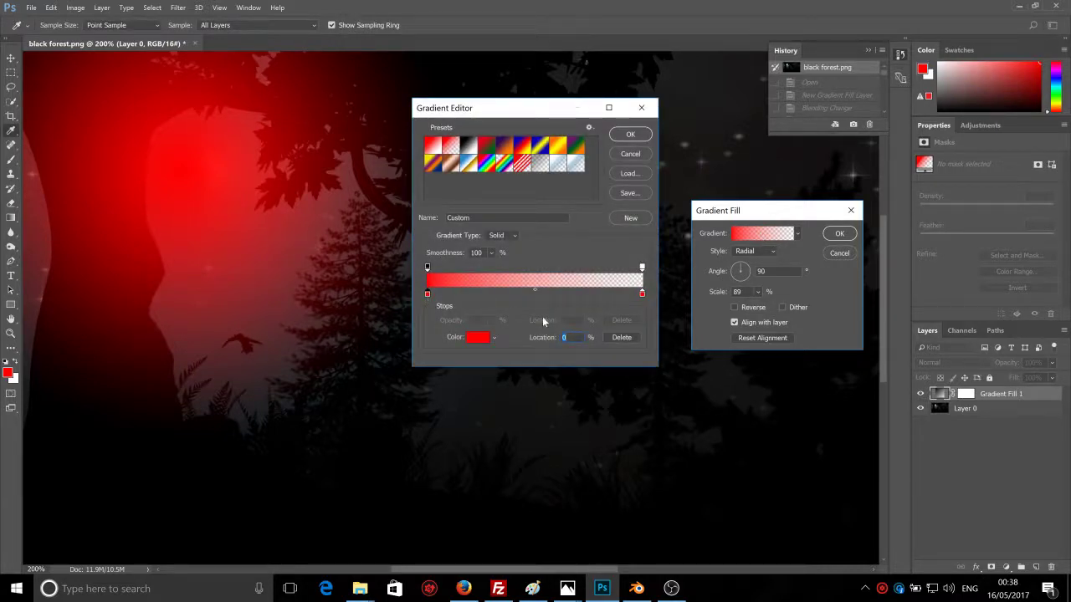
pyautogui.click(478, 343)
pyautogui.moveTo(412, 177); pyautogui.dragTo(347, 129)
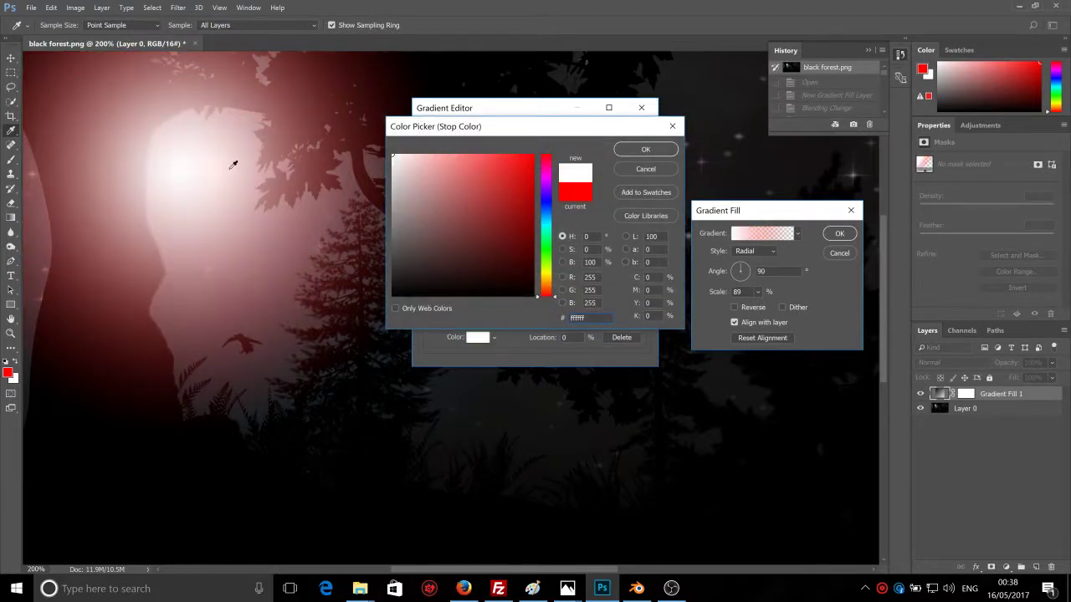
pyautogui.click(640, 152)
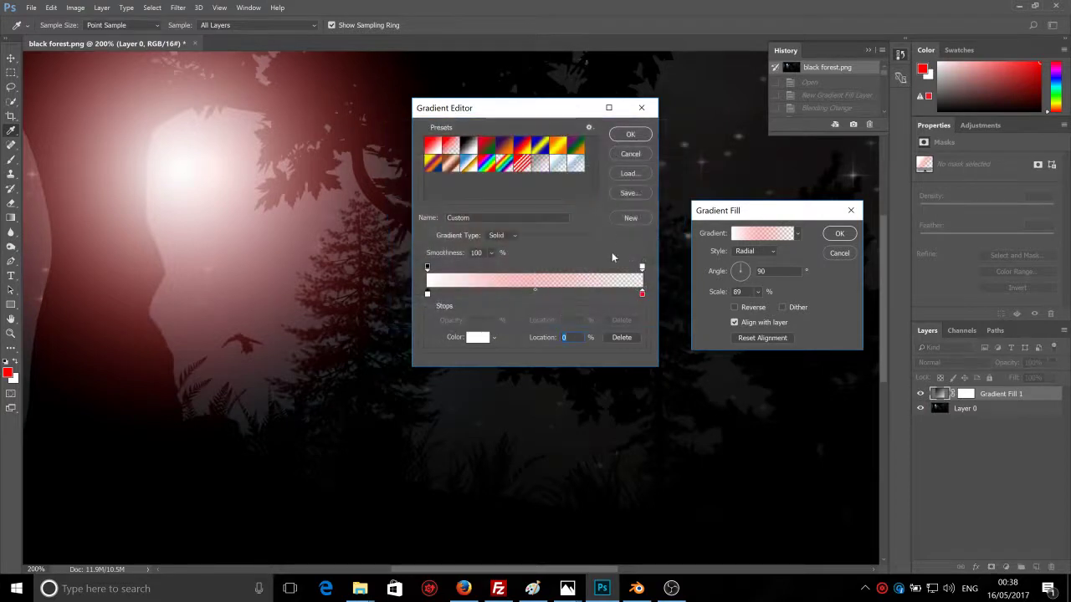
# Step: Change the gradient's end colour stop at 100% to blue, 0989cc
pyautogui.click(643, 297)
pyautogui.click(478, 338)
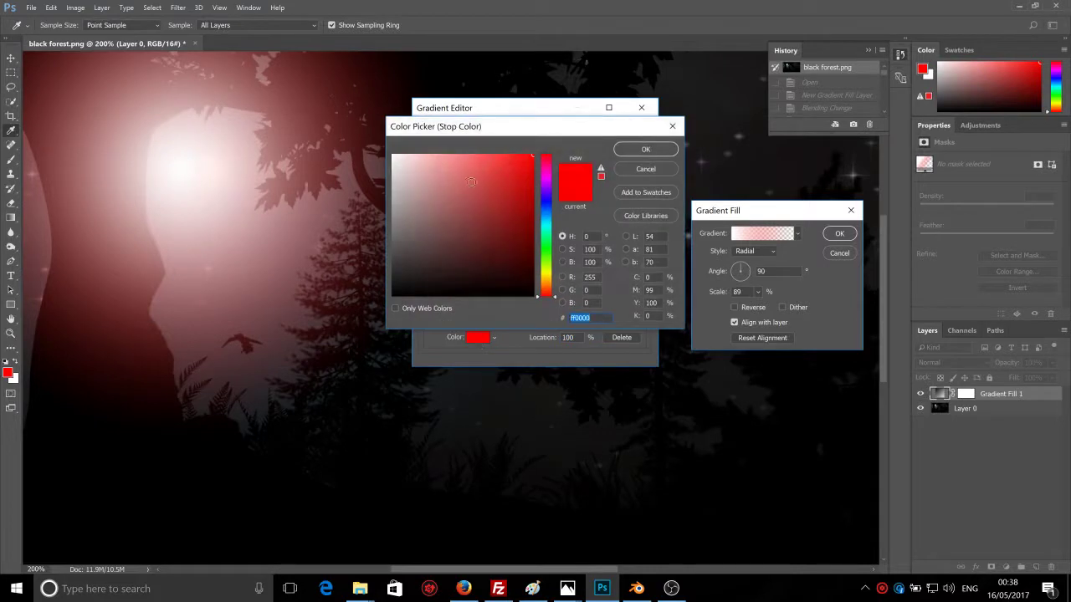
pyautogui.click(545, 222)
pyautogui.click(485, 180)
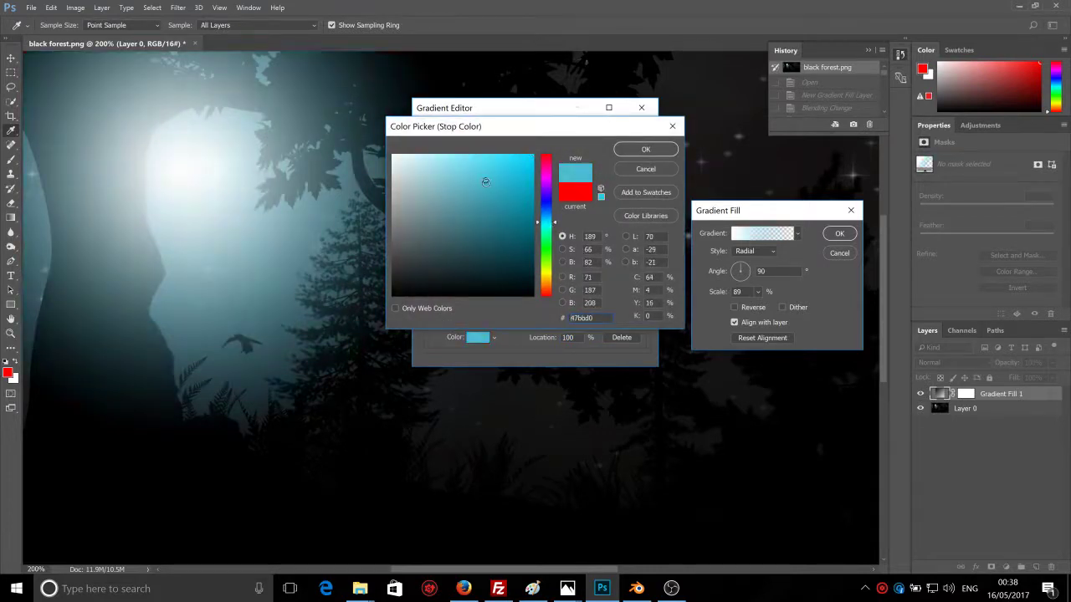
pyautogui.click(545, 217)
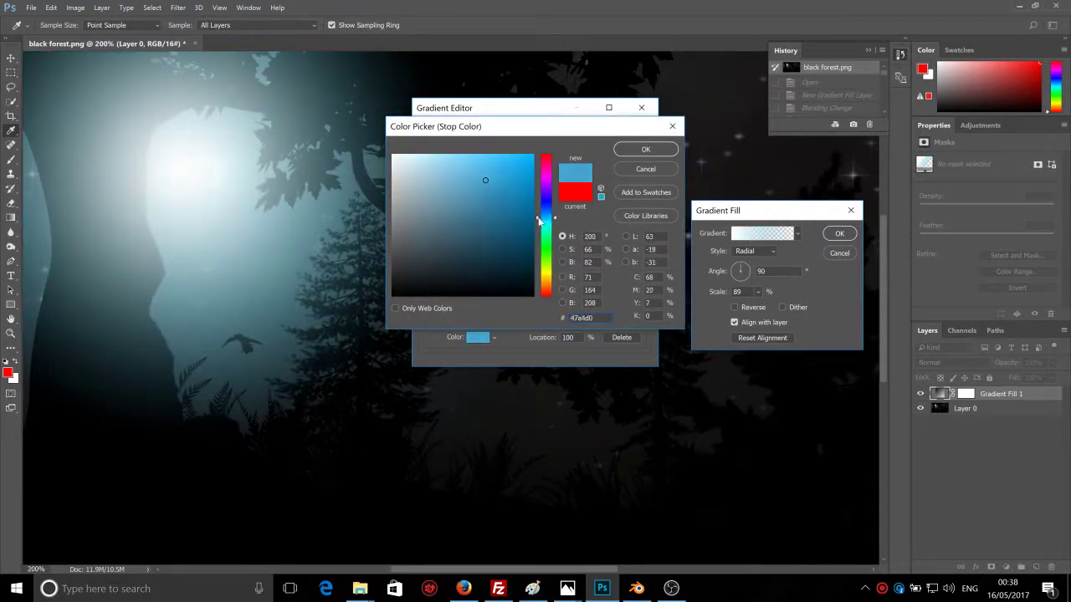
pyautogui.click(492, 180)
pyautogui.moveTo(501, 189); pyautogui.dragTo(528, 182)
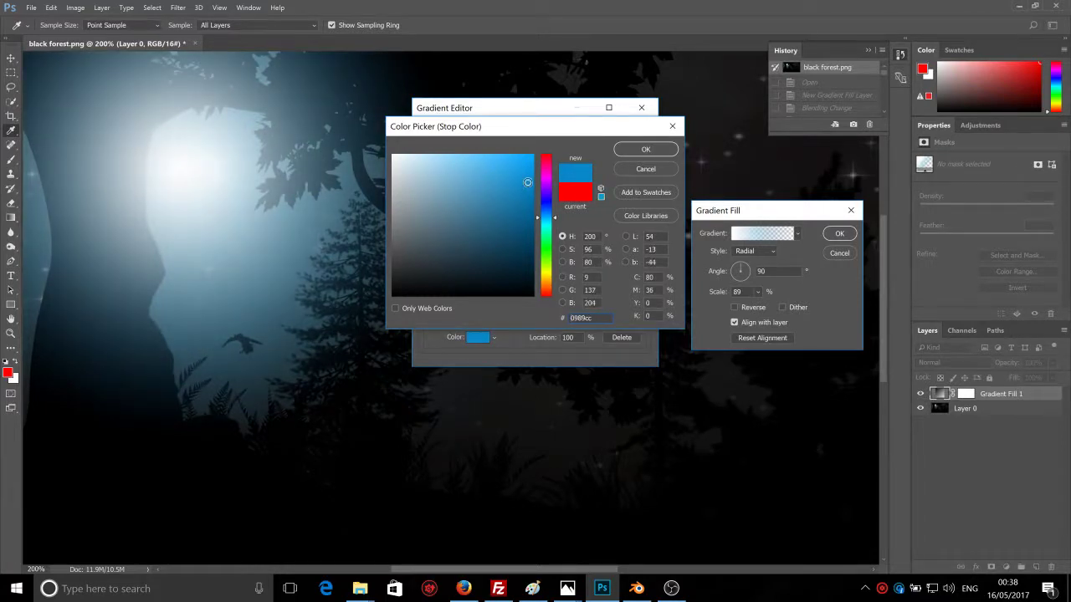
pyautogui.click(639, 150)
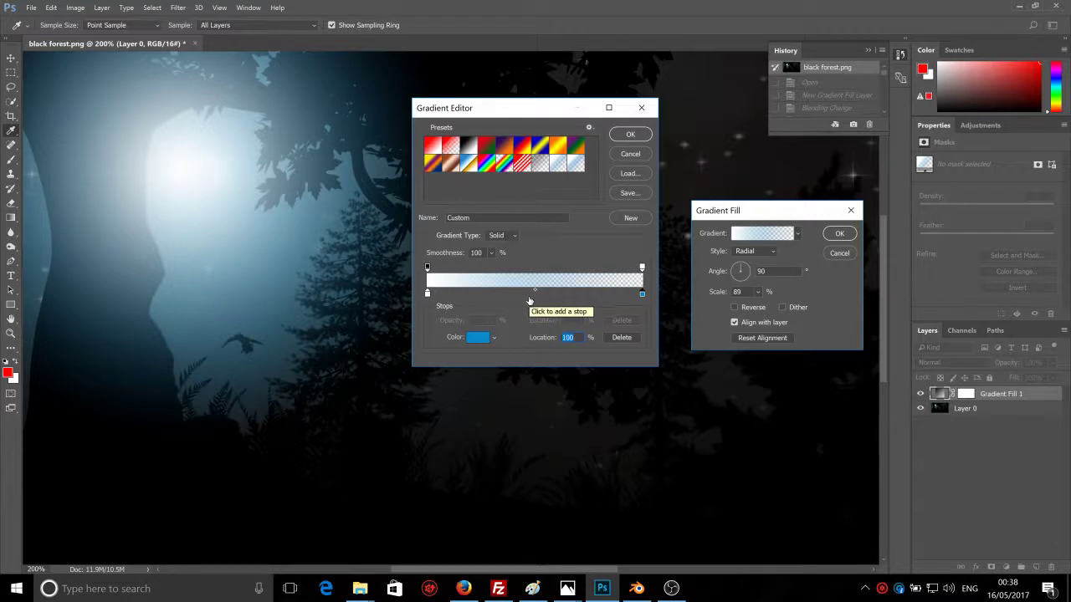
# Step: Add a middle colour stop to the gradient, place it at 27% and give it a lighter blue
pyautogui.click(528, 297)
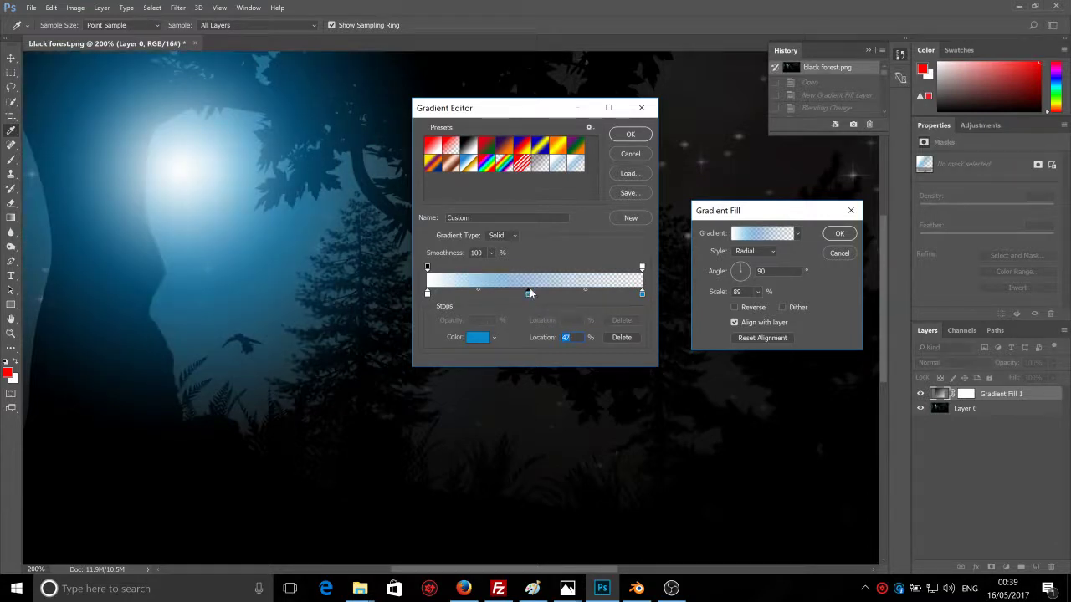
pyautogui.moveTo(530, 293); pyautogui.dragTo(486, 297)
pyautogui.click(475, 338)
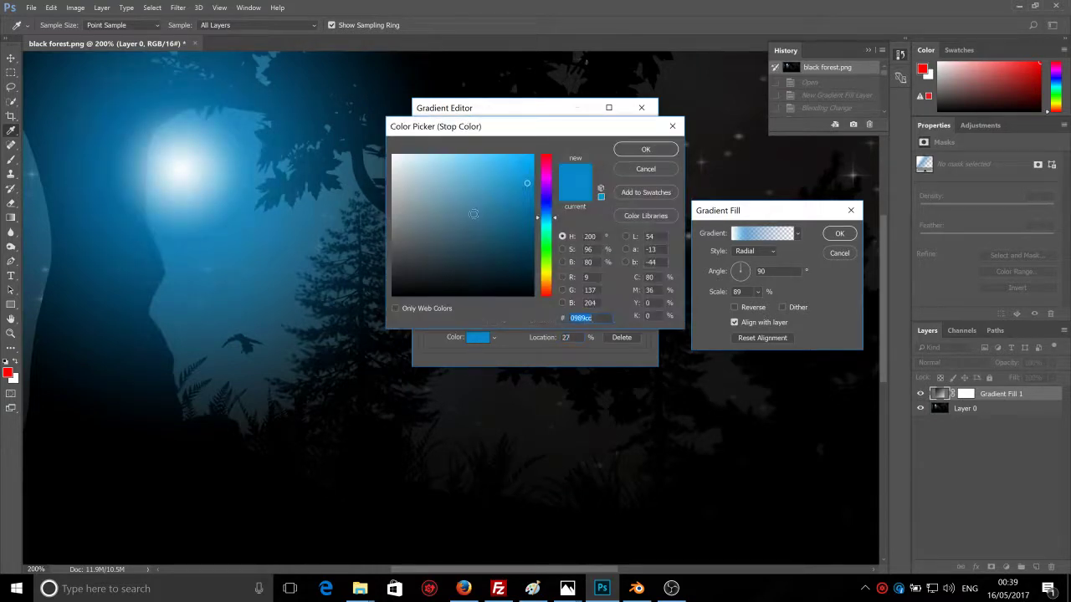
pyautogui.click(471, 165)
pyautogui.click(646, 149)
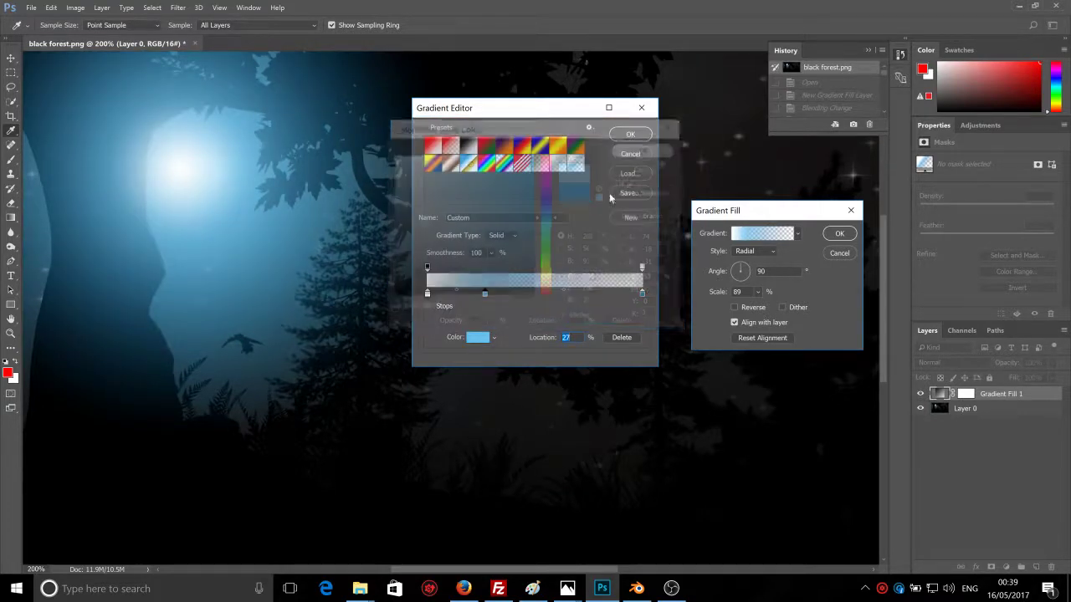
# Step: Reposition the middle light blue colour stop to 42% and accept the edited gradient
pyautogui.moveTo(494, 294); pyautogui.dragTo(575, 297)
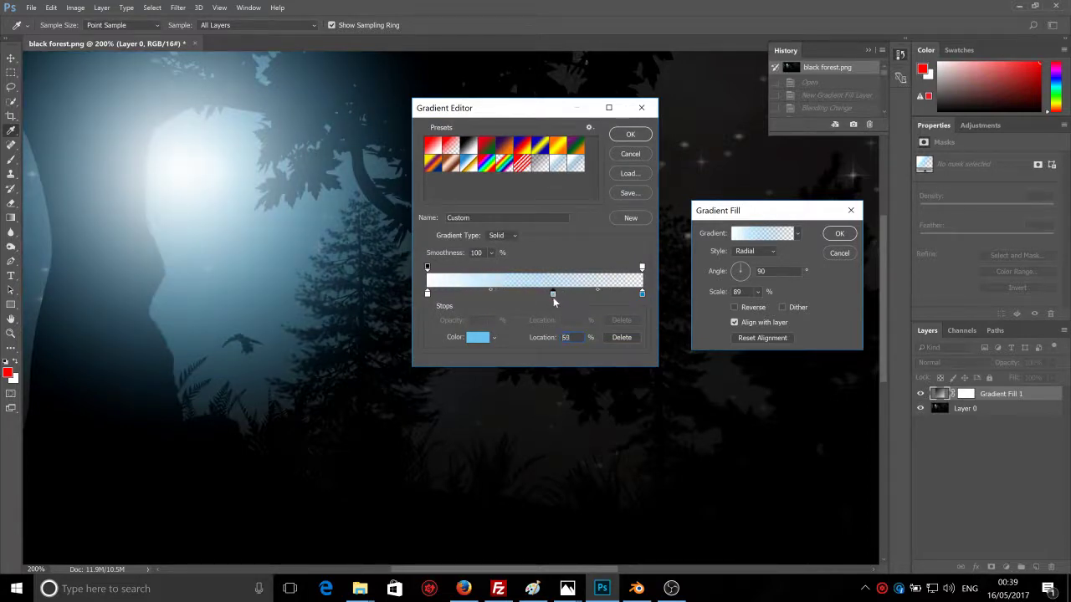
pyautogui.click(553, 297)
pyautogui.moveTo(553, 294); pyautogui.dragTo(518, 296)
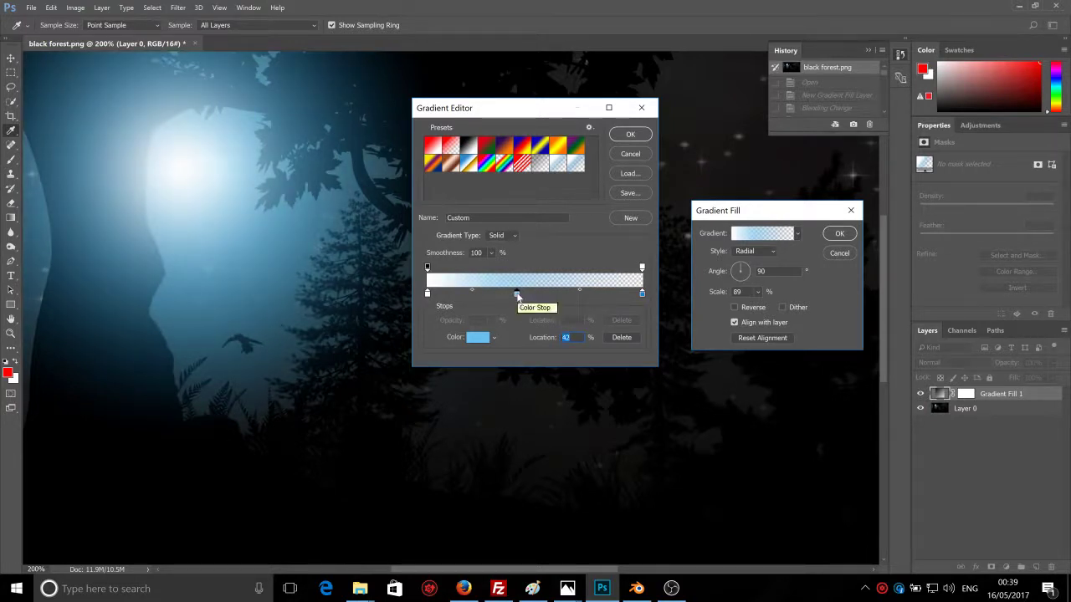
pyautogui.click(629, 136)
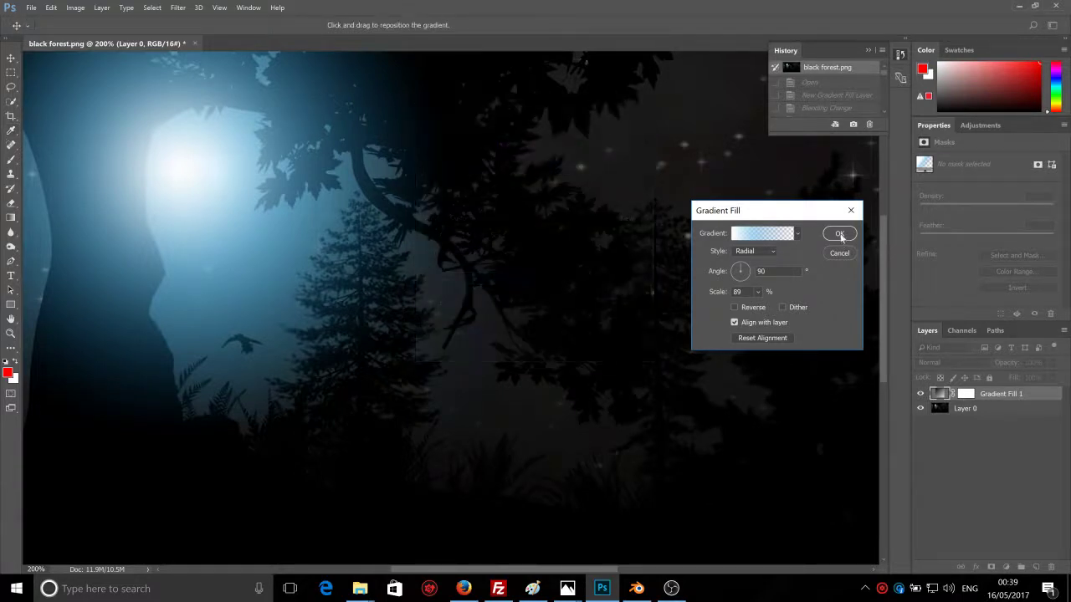
# Step: Apply the gradient fill and set its layer's blend mode to Hard Light
pyautogui.click(840, 235)
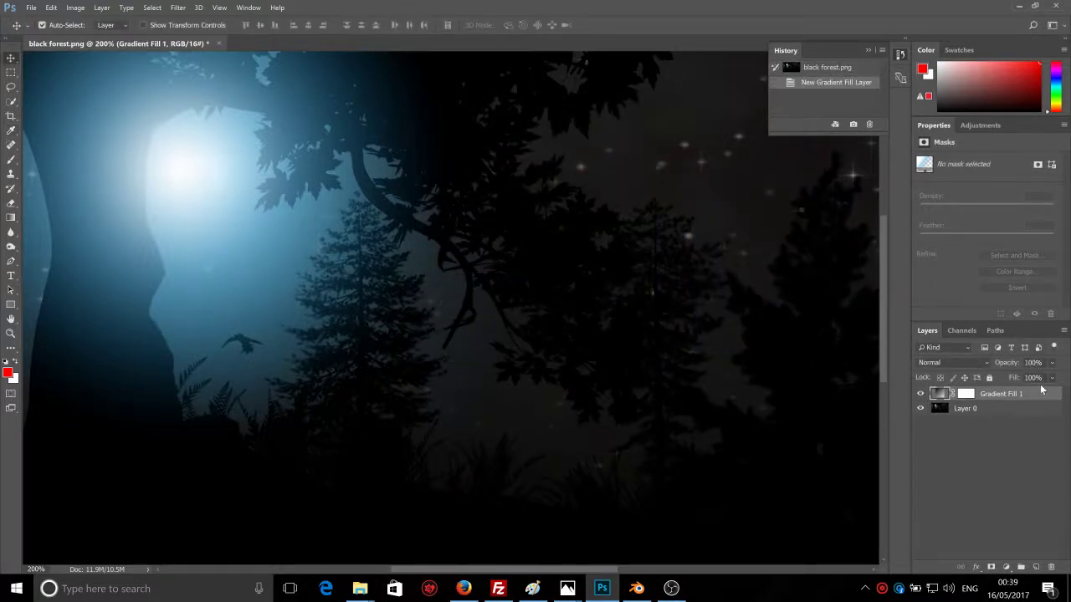
pyautogui.click(952, 362)
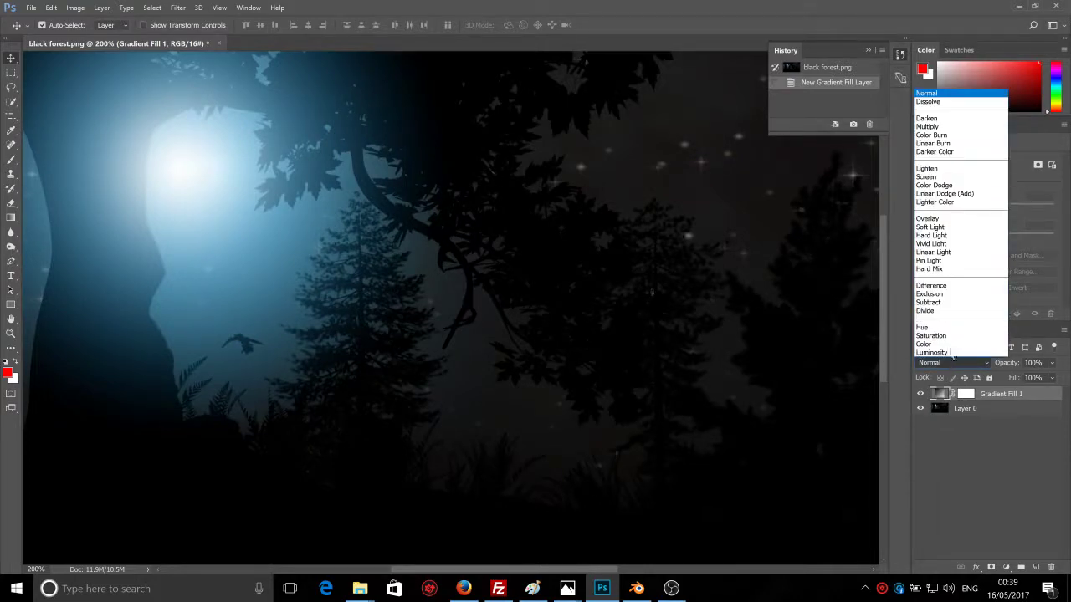
pyautogui.click(942, 236)
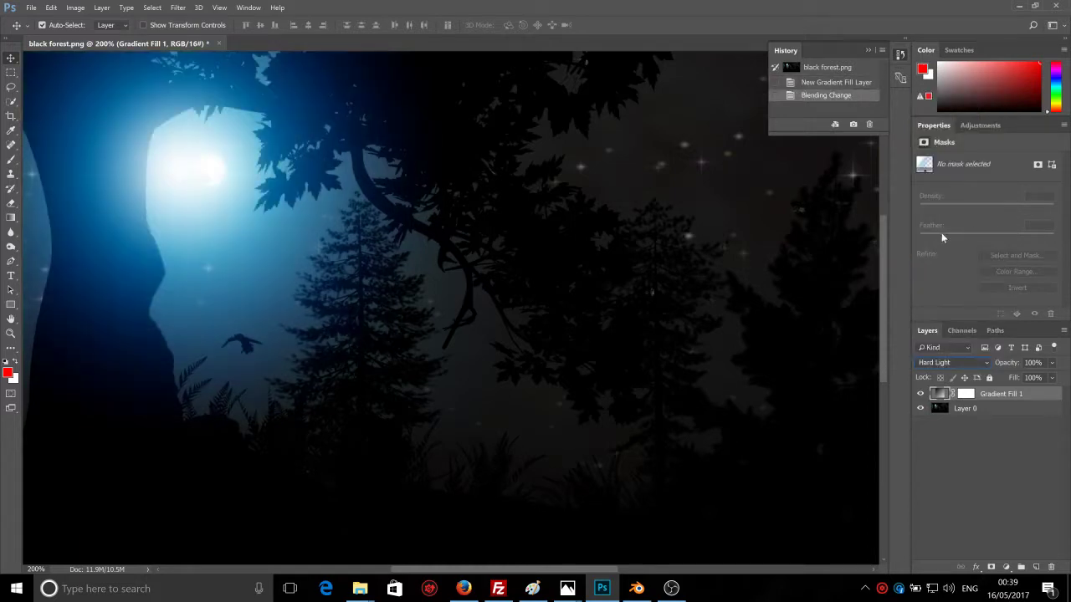
# Step: Reopen the gradient fill's gradient and change the middle colour stop at 42% to a muted light blue, 85b8d2
pyautogui.doubleClick(940, 395)
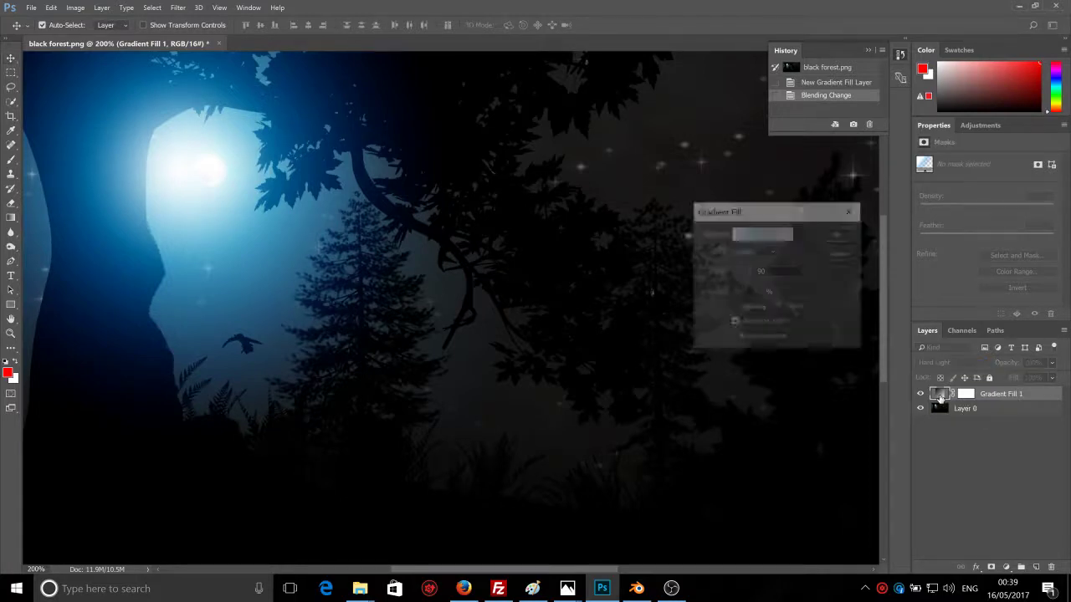
pyautogui.click(761, 234)
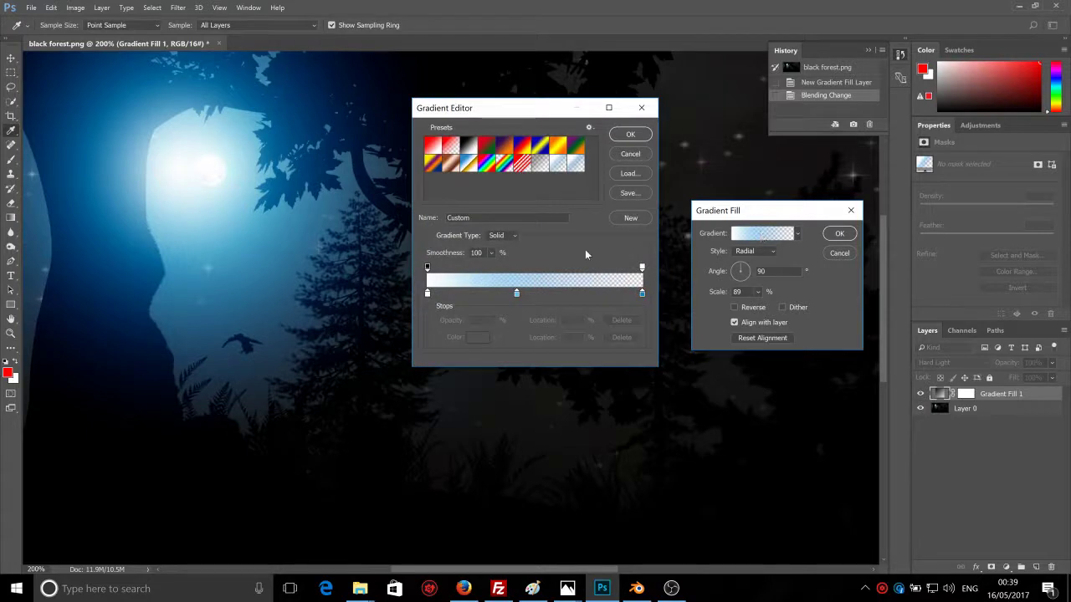
pyautogui.click(516, 295)
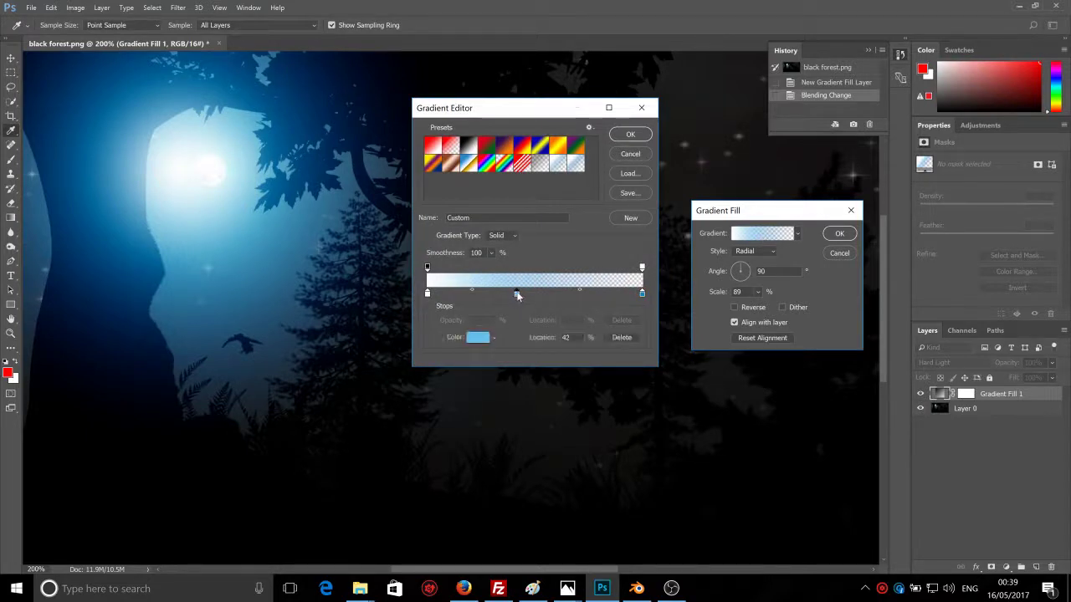
pyautogui.click(478, 337)
pyautogui.moveTo(491, 179); pyautogui.dragTo(443, 179)
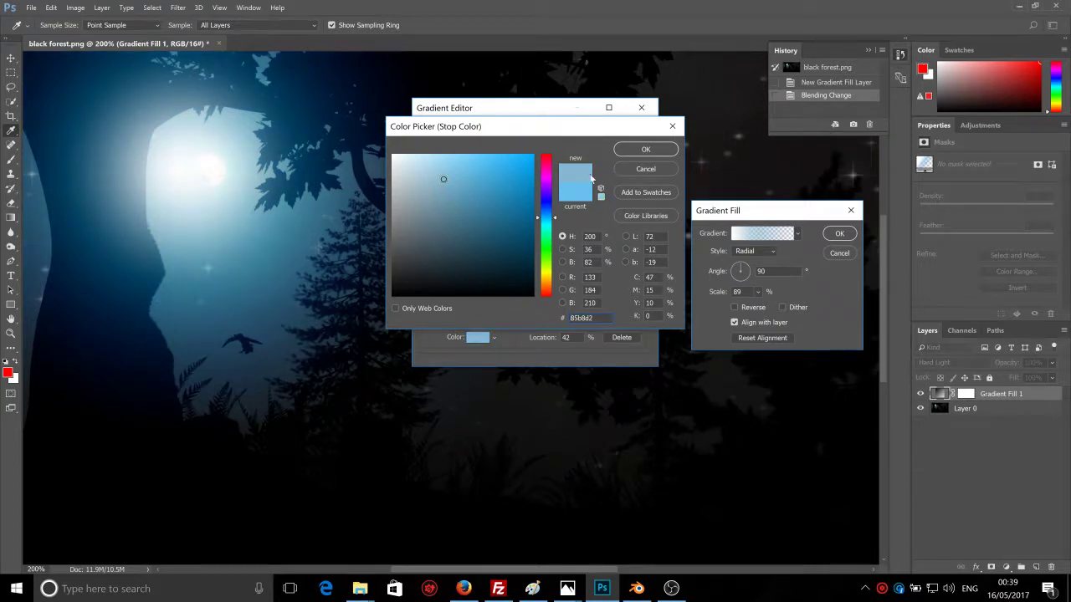
pyautogui.click(646, 149)
# Step: Change the gradient's end colour stop at 100% to blue 428eb6 and apply the modified gradient fill
pyautogui.click(642, 293)
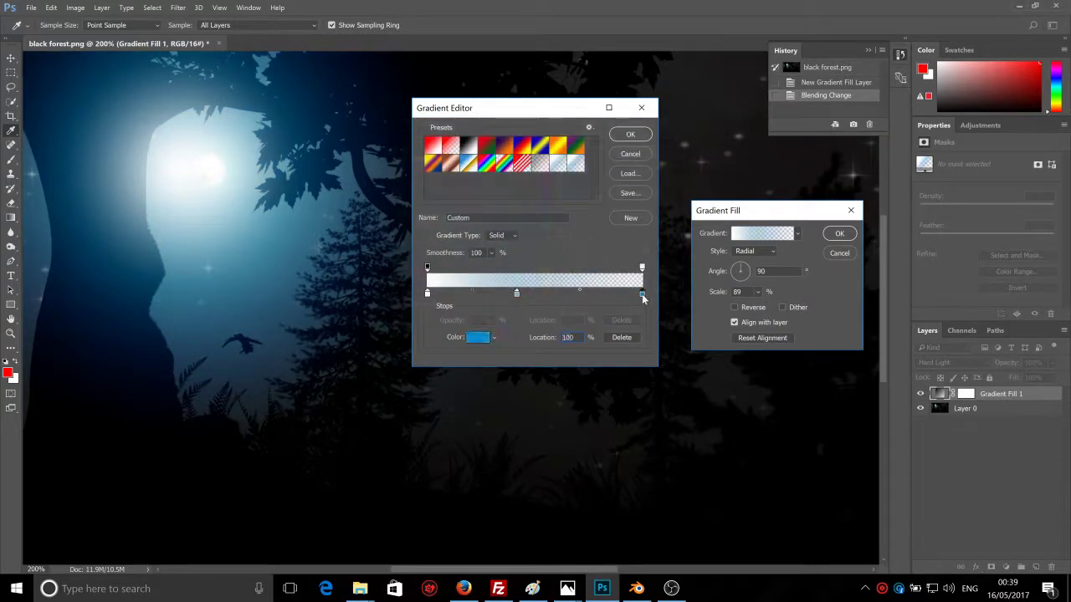
pyautogui.click(478, 338)
pyautogui.moveTo(458, 180)
pyautogui.mouseDown()
pyautogui.moveTo(479, 186)
pyautogui.moveTo(465, 205)
pyautogui.moveTo(452, 180)
pyautogui.moveTo(458, 194)
pyautogui.mouseUp()
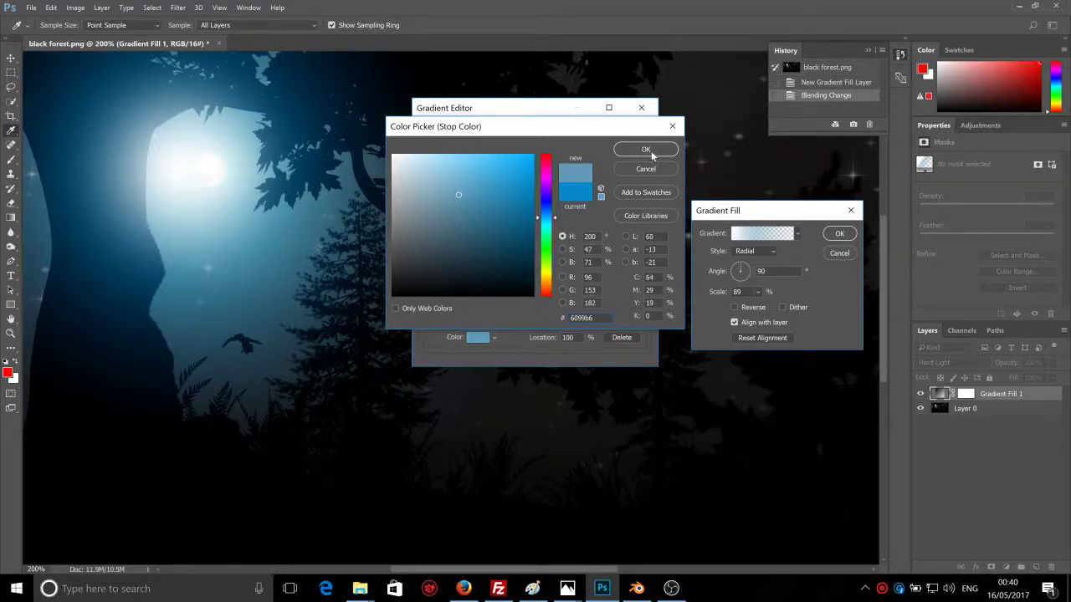
pyautogui.moveTo(507, 195)
pyautogui.mouseDown()
pyautogui.moveTo(486, 176)
pyautogui.moveTo(481, 194)
pyautogui.mouseUp()
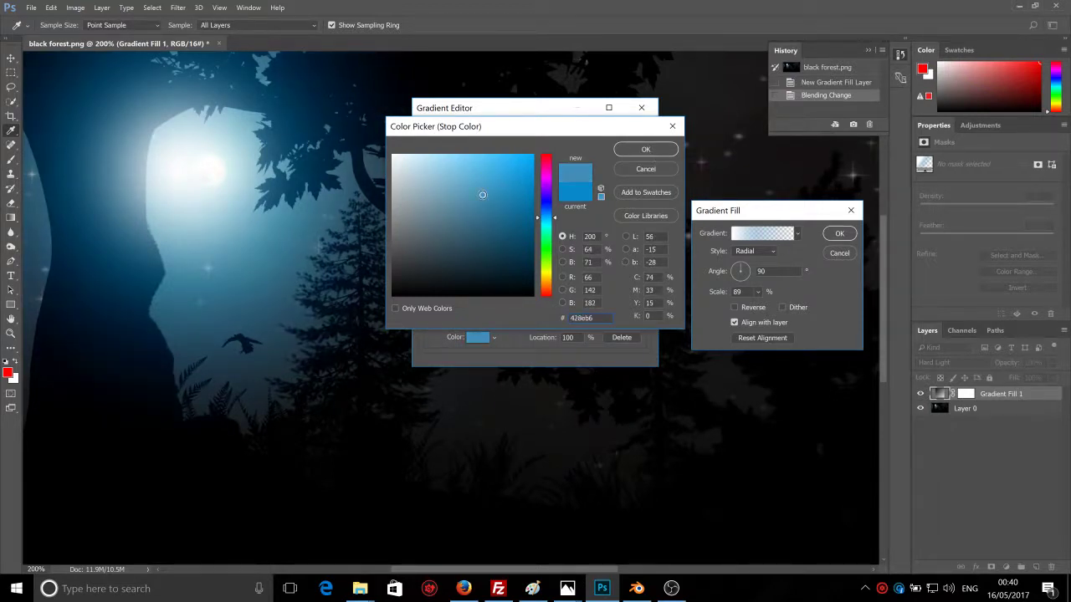
pyautogui.click(638, 153)
pyautogui.click(627, 137)
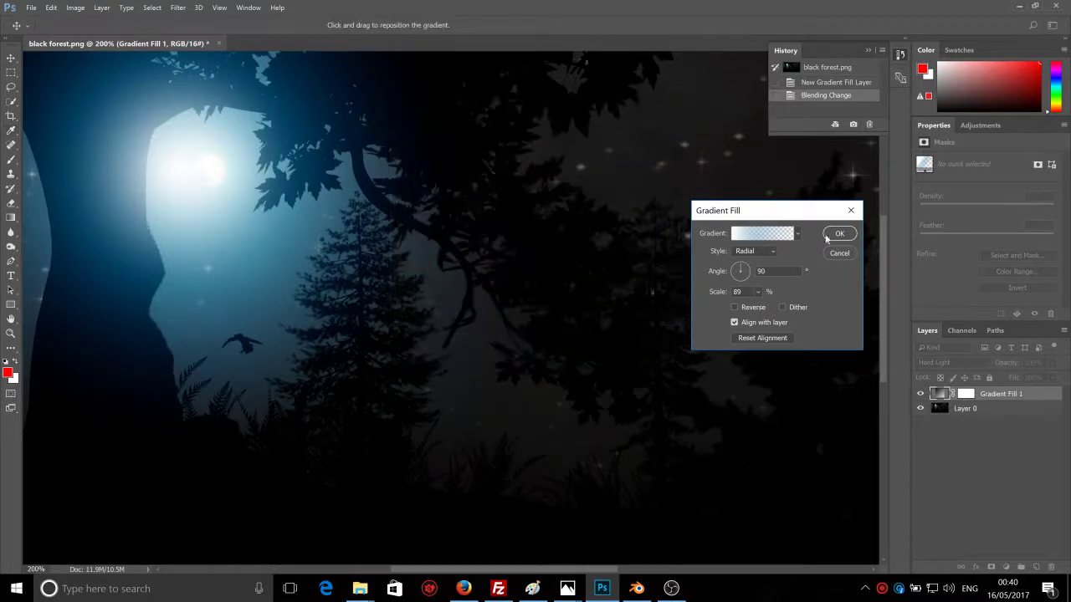
pyautogui.click(840, 233)
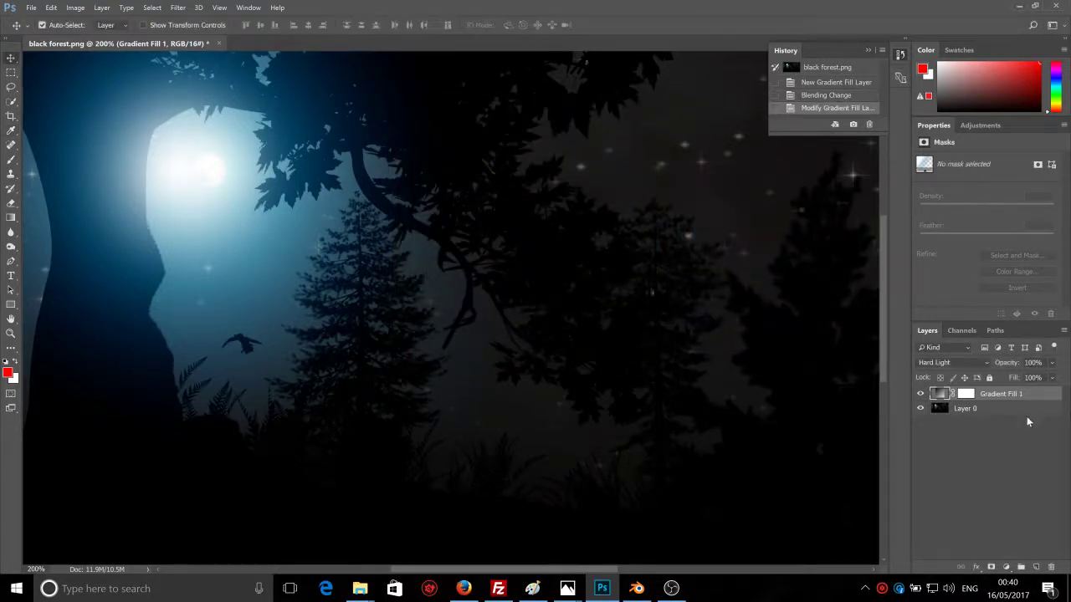
# Step: Add an Exposure adjustment layer above the gradient fill and set its gamma correction to 1.10
pyautogui.moveTo(507, 574); pyautogui.dragTo(483, 577)
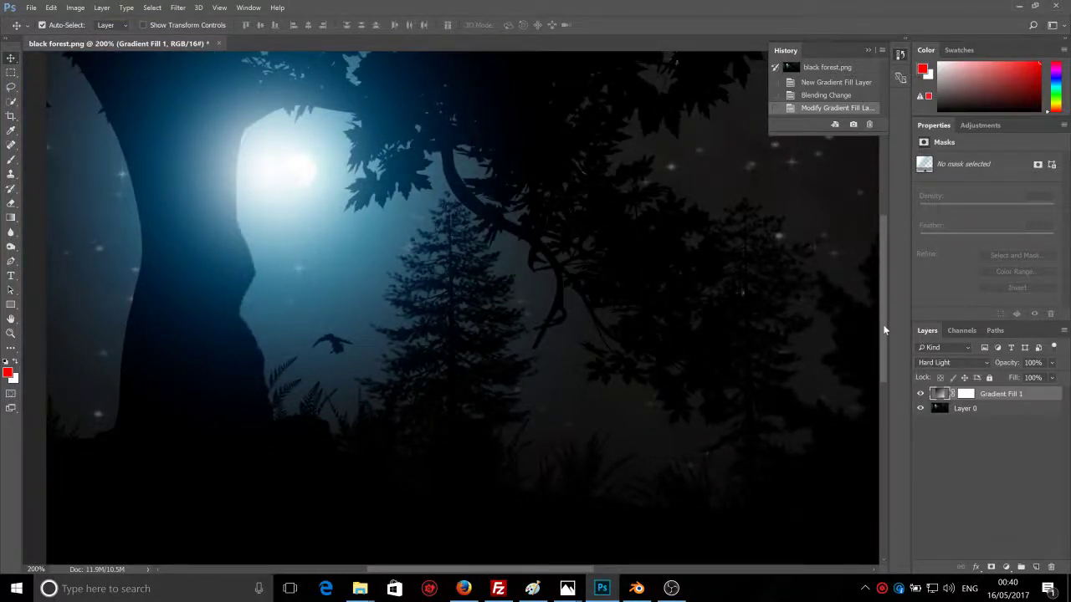
pyautogui.moveTo(885, 329)
pyautogui.mouseDown()
pyautogui.moveTo(892, 288)
pyautogui.moveTo(896, 327)
pyautogui.moveTo(900, 280)
pyautogui.moveTo(901, 366)
pyautogui.moveTo(896, 303)
pyautogui.moveTo(893, 312)
pyautogui.mouseUp()
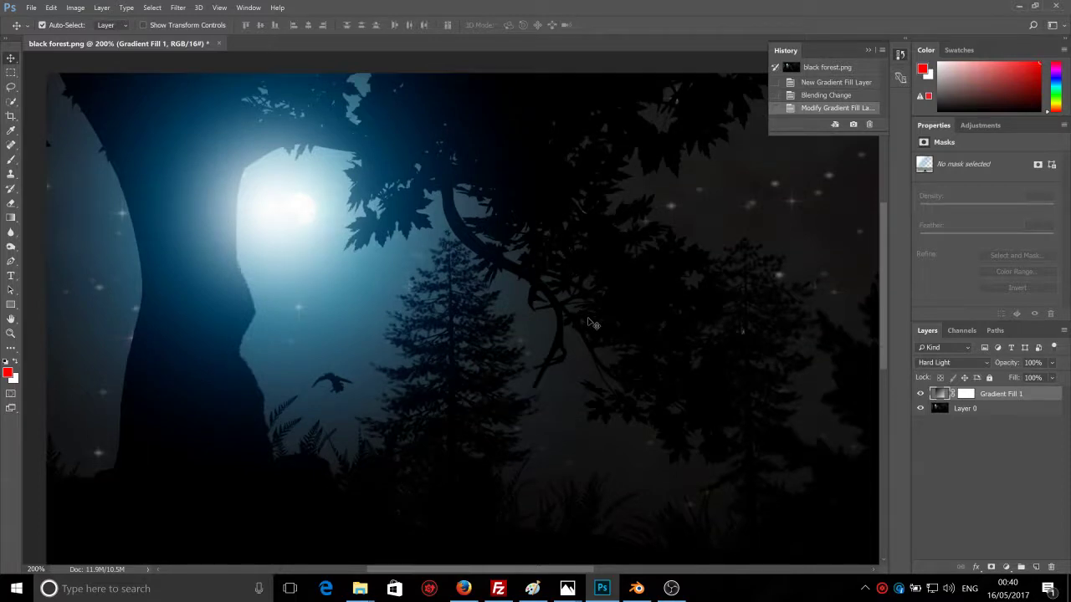
pyautogui.hotkey('ctrl', '-')
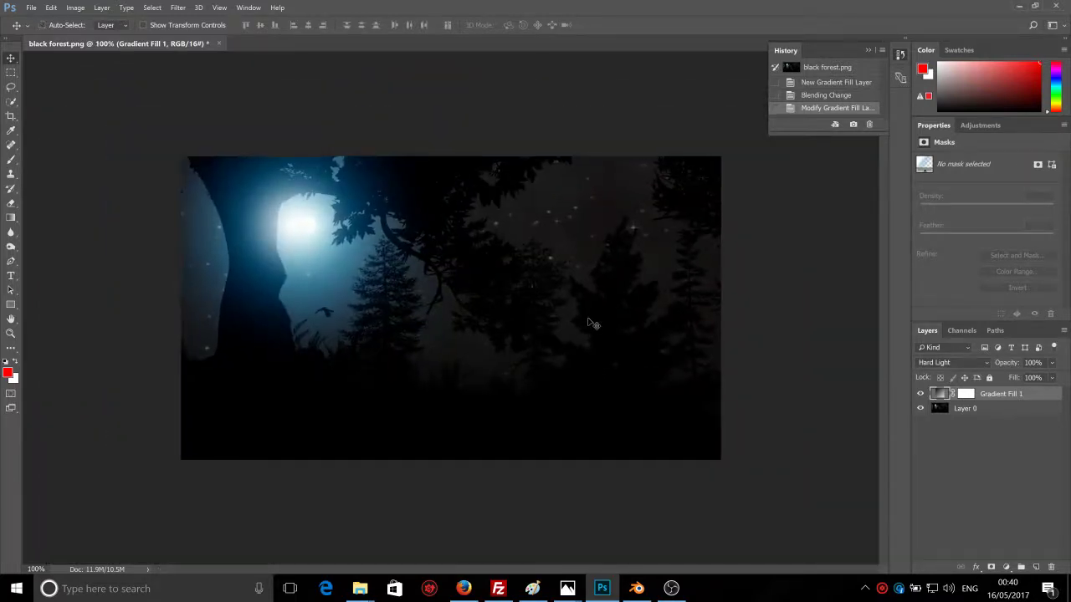
pyautogui.hotkey('ctrl', '+')
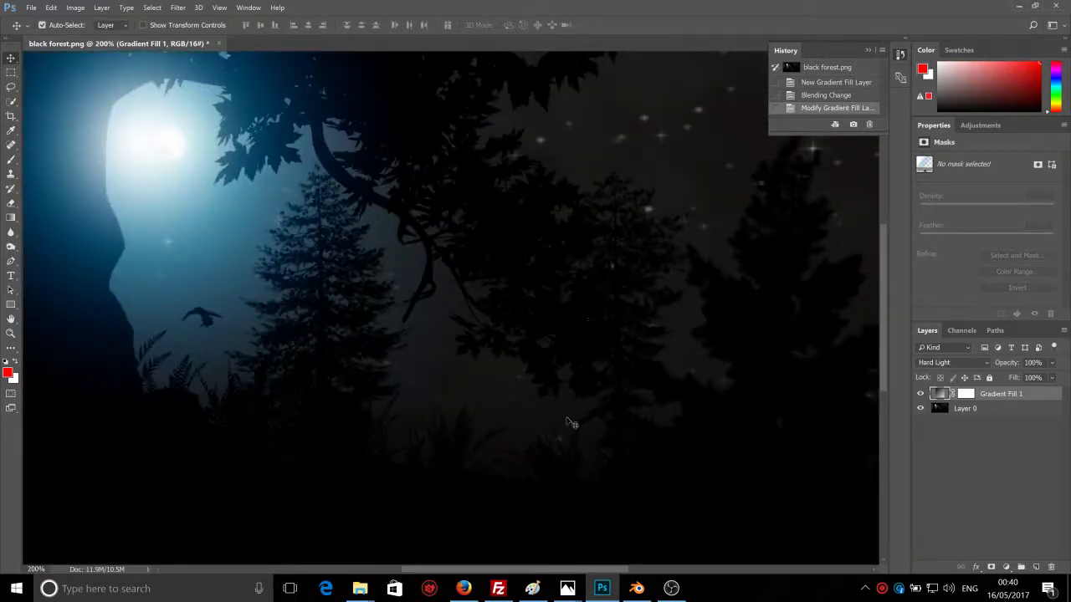
pyautogui.moveTo(538, 572); pyautogui.dragTo(513, 574)
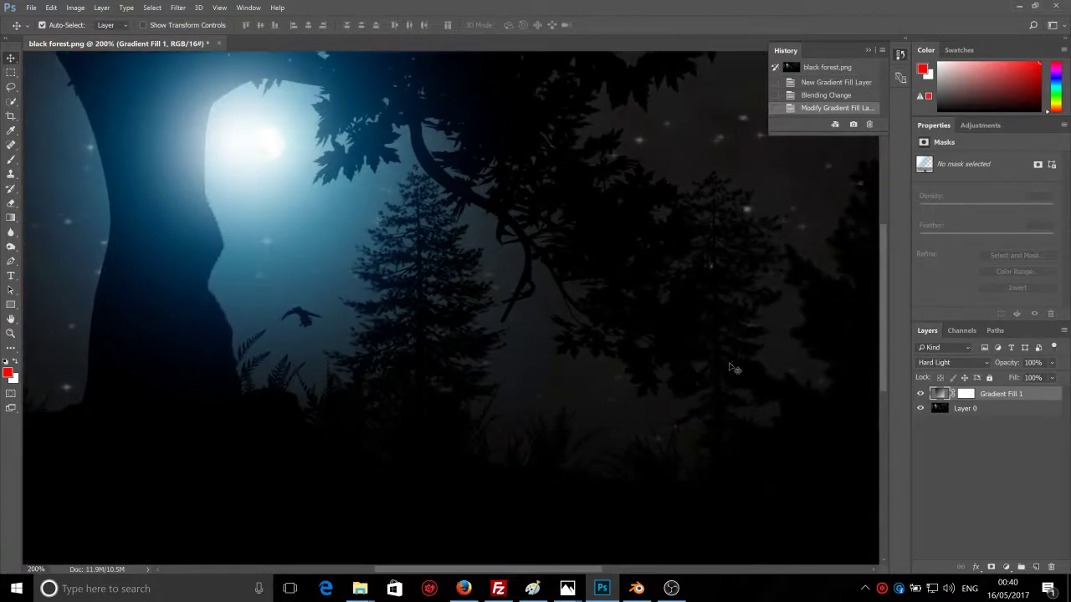
pyautogui.moveTo(883, 305)
pyautogui.mouseDown()
pyautogui.moveTo(889, 283)
pyautogui.moveTo(890, 292)
pyautogui.mouseUp()
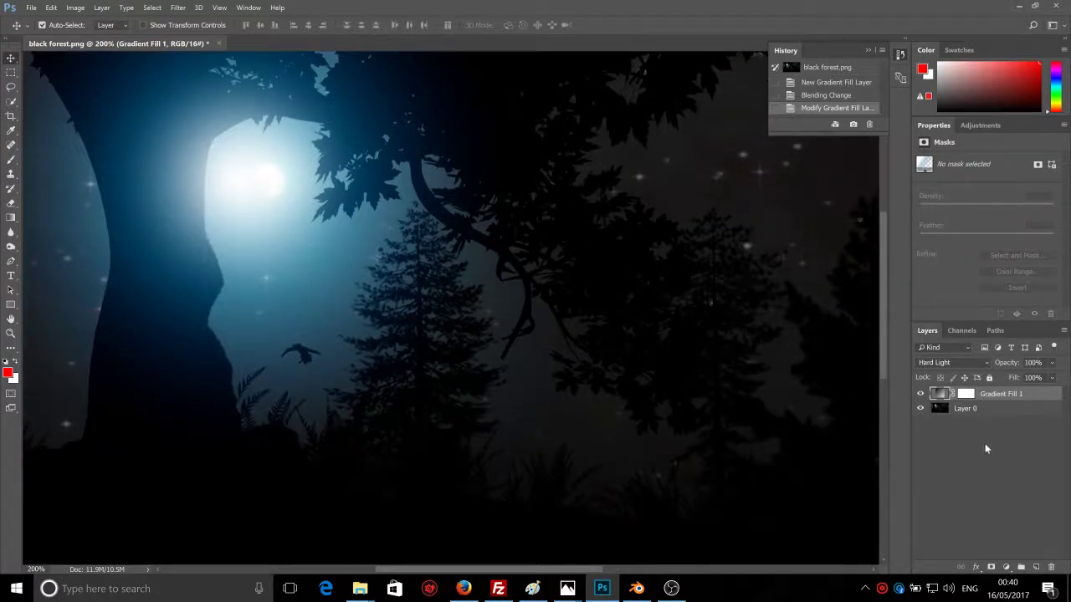
pyautogui.click(1005, 568)
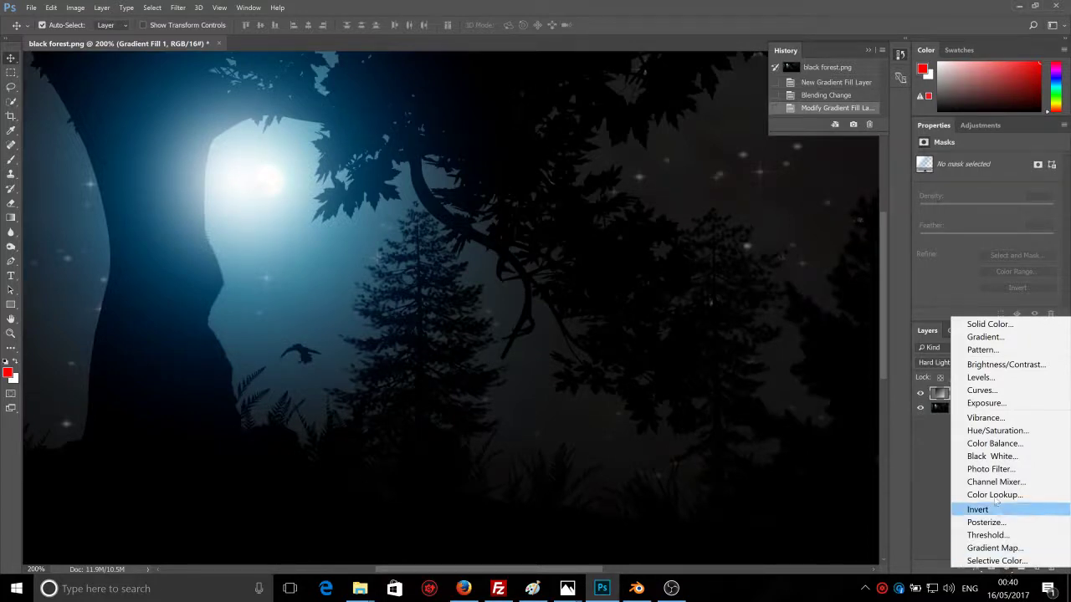
pyautogui.click(994, 407)
pyautogui.moveTo(987, 237)
pyautogui.mouseDown()
pyautogui.moveTo(1002, 239)
pyautogui.moveTo(984, 236)
pyautogui.mouseUp()
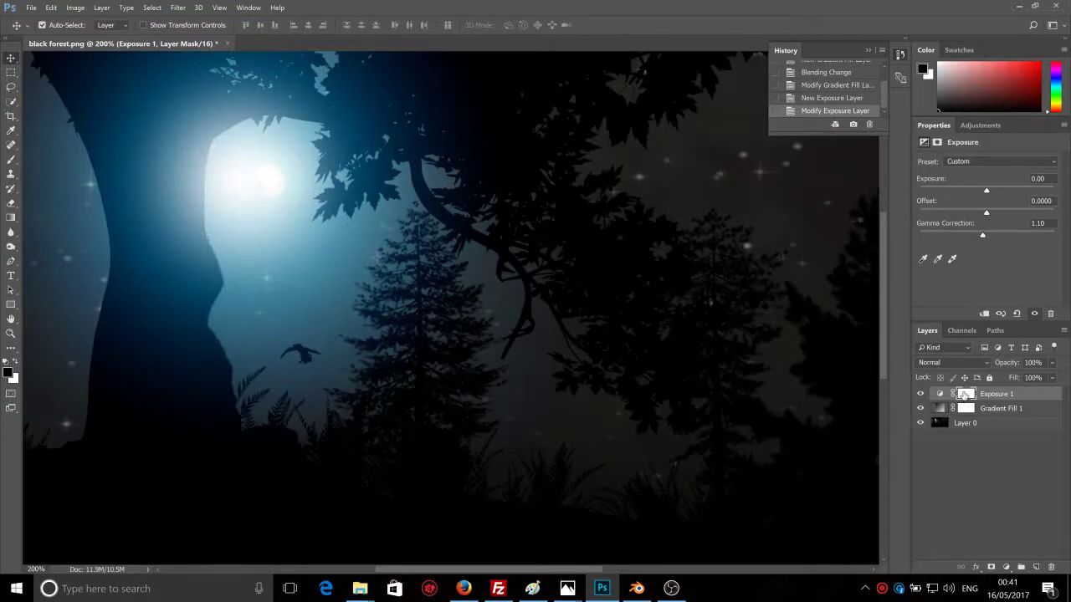
# Step: Try to move the Exposure layer's mask onto the gradient fill layer and onto Layer 0, and revert the mask move
pyautogui.click(965, 394)
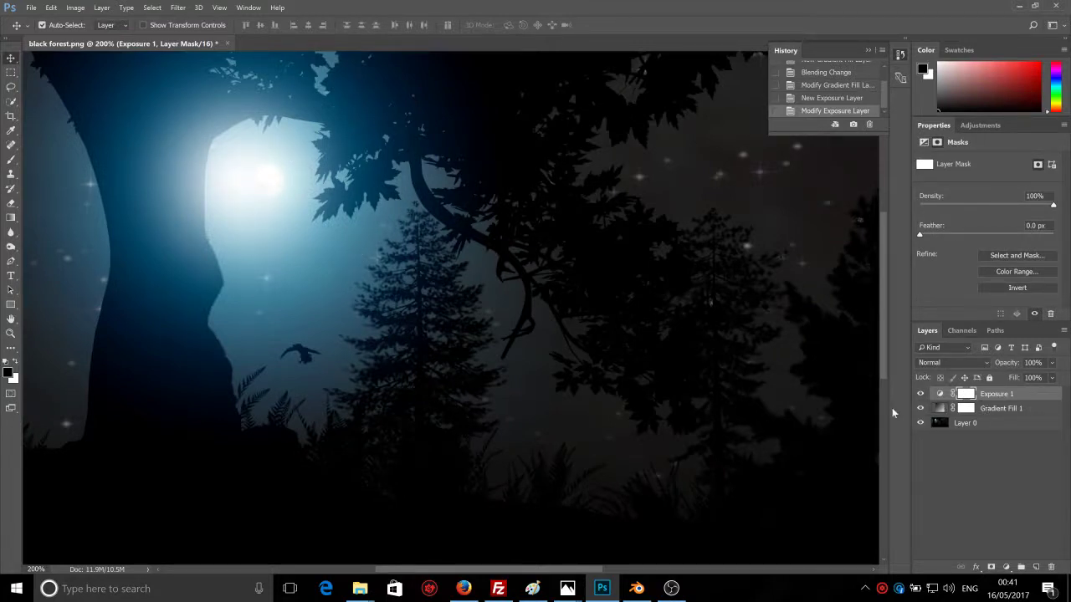
pyautogui.click(942, 426)
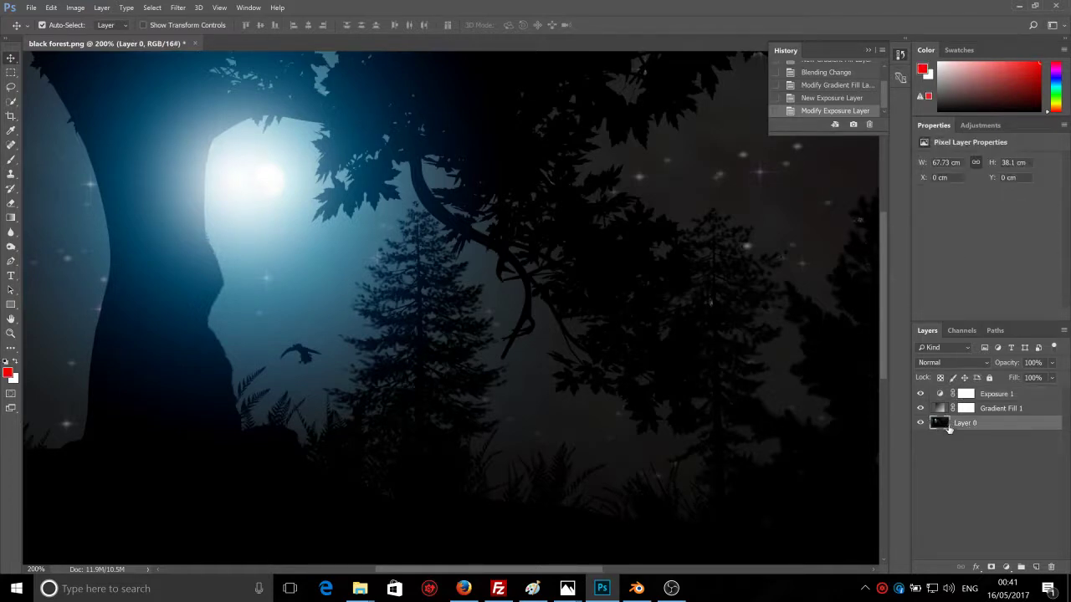
pyautogui.click(968, 394)
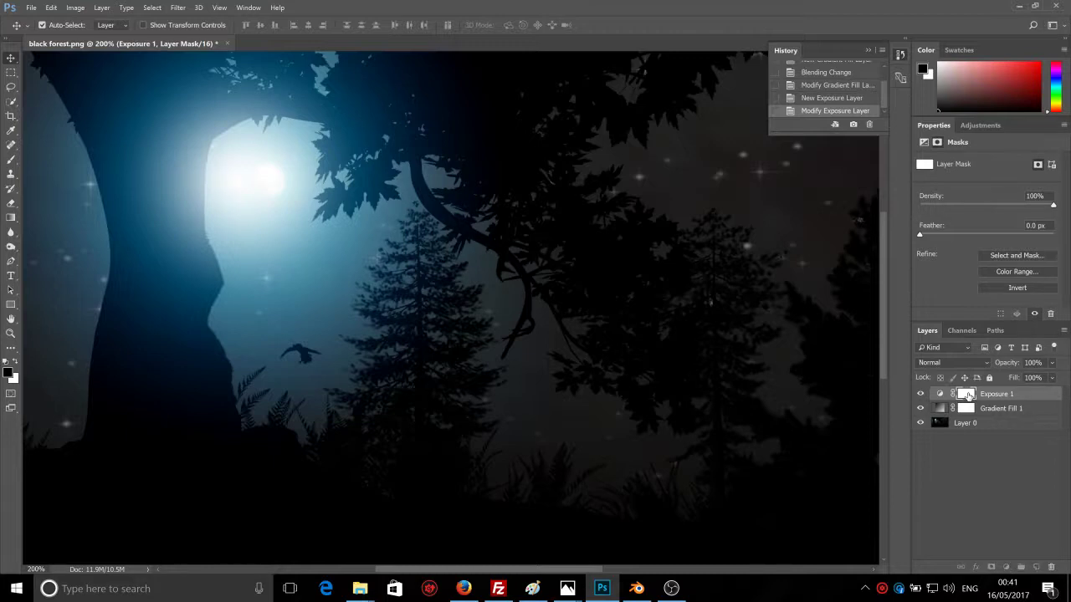
pyautogui.moveTo(968, 396); pyautogui.dragTo(964, 412)
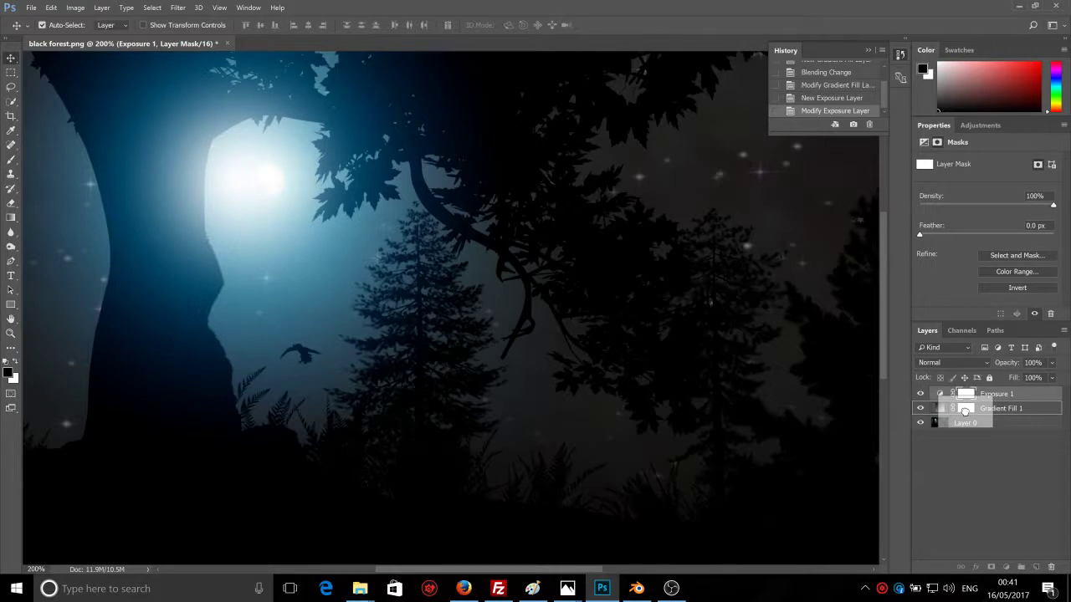
pyautogui.moveTo(966, 410); pyautogui.dragTo(966, 411)
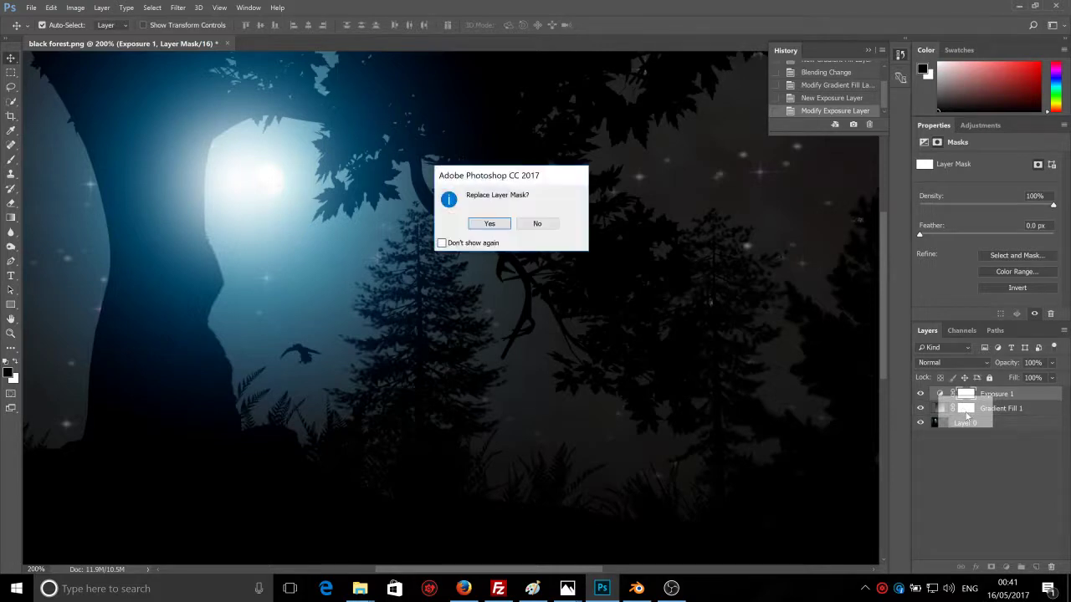
pyautogui.click(536, 223)
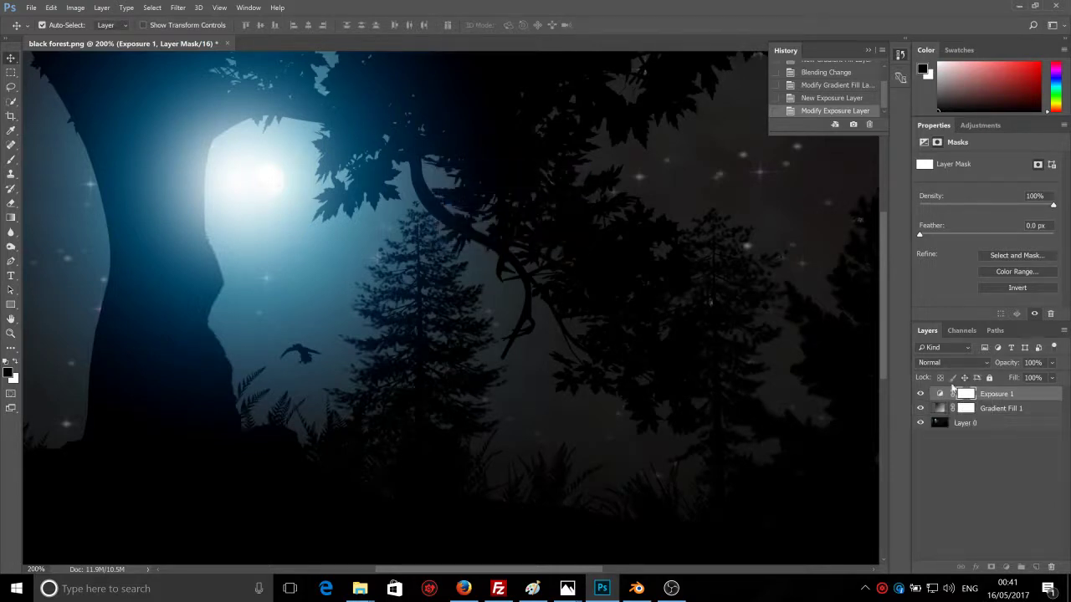
pyautogui.moveTo(967, 394); pyautogui.dragTo(972, 424)
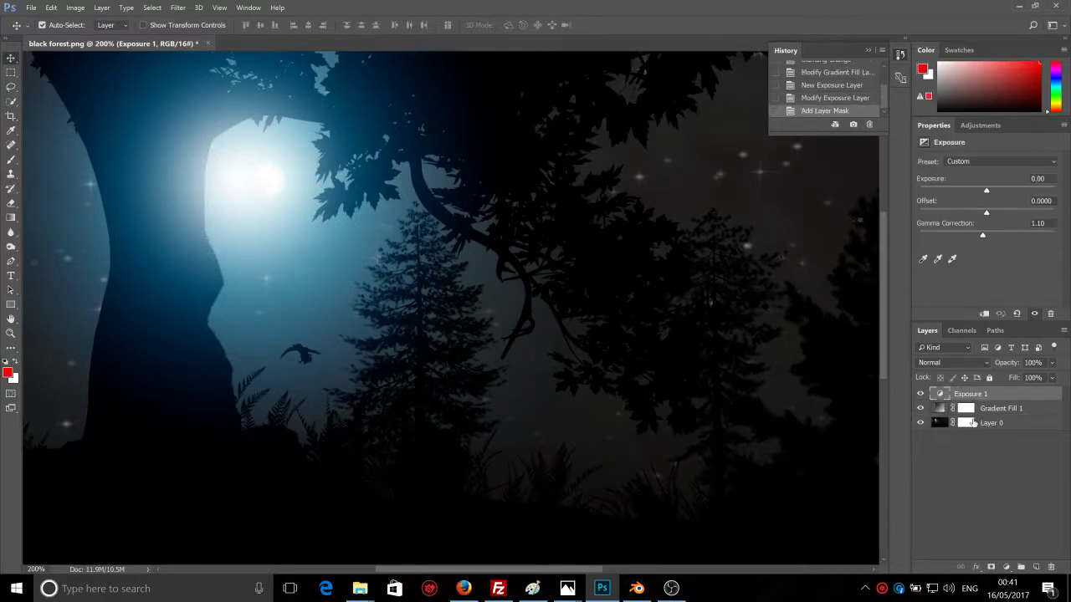
pyautogui.click(822, 97)
# Step: Move the Exposure adjustment layer below the gradient fill layer, directly above Layer 0
pyautogui.click(967, 398)
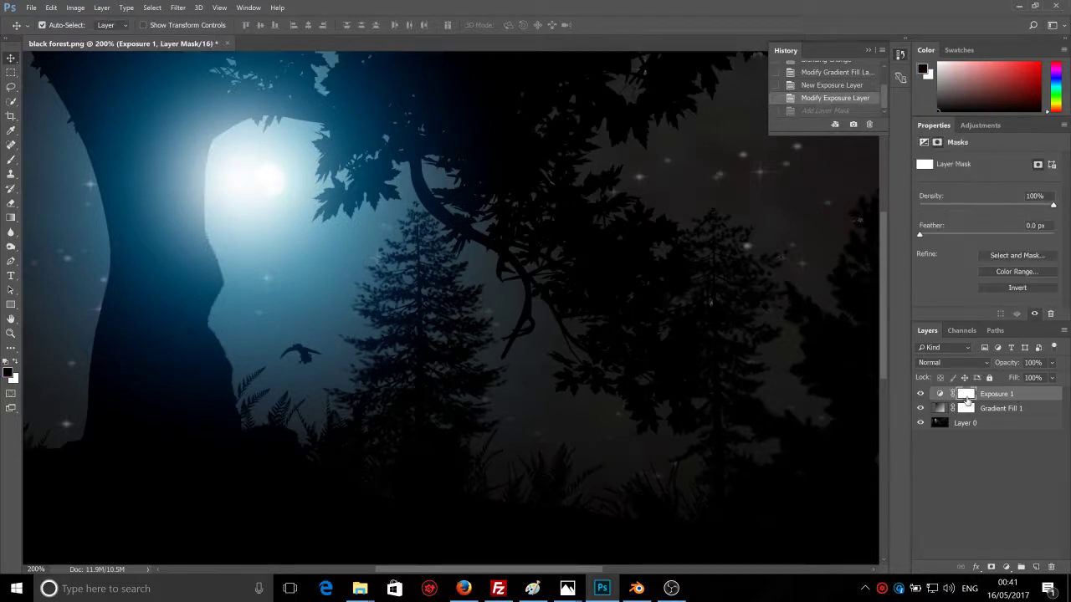
pyautogui.click(941, 398)
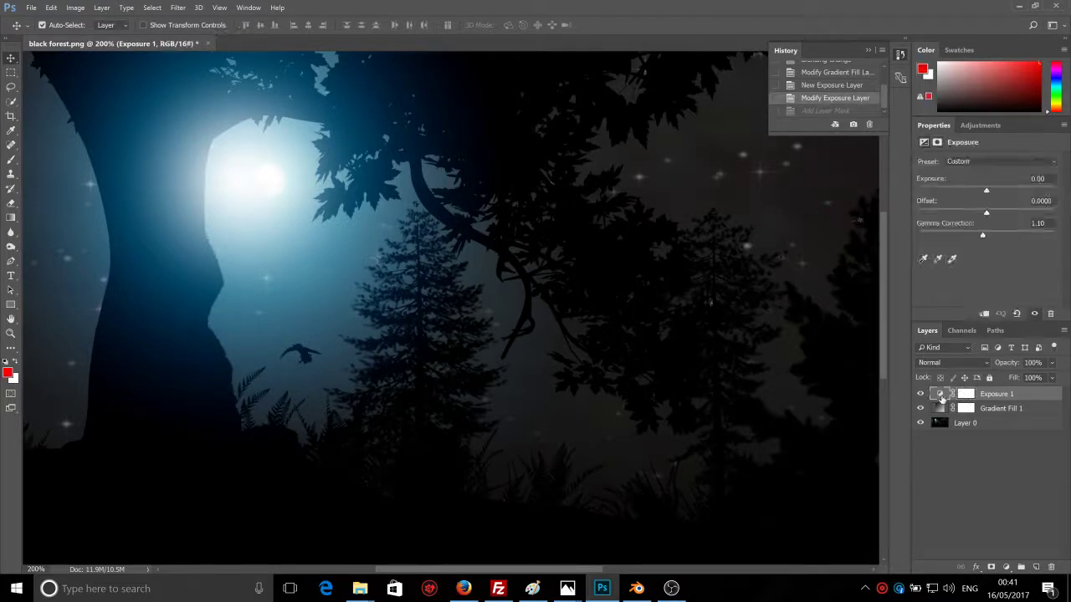
pyautogui.moveTo(940, 398); pyautogui.dragTo(942, 413)
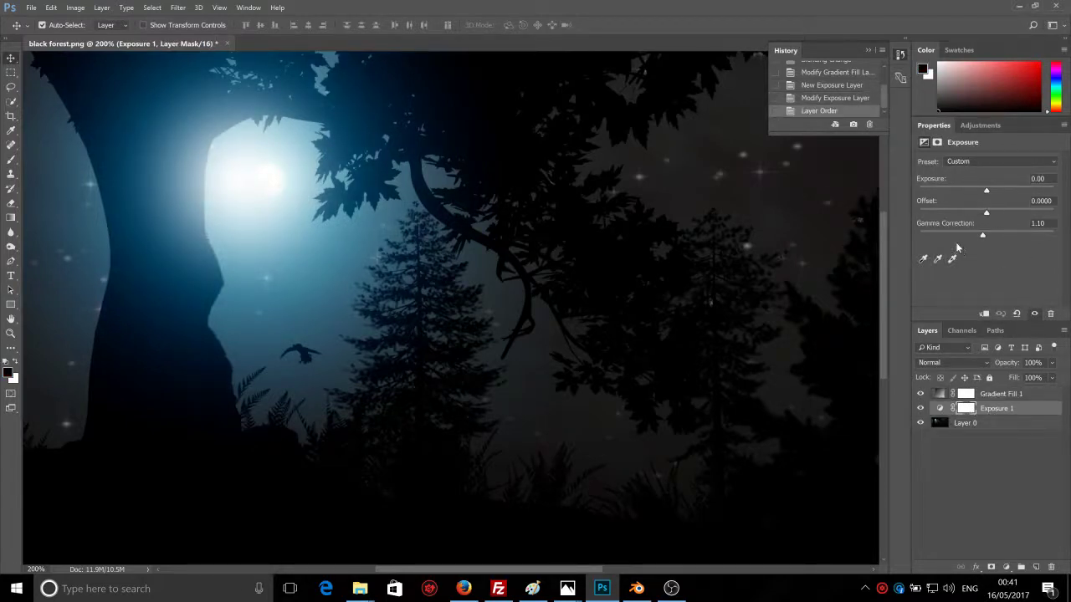
# Step: Keep the Exposure layer mask's feather at 0.0 px and raise the adjustment's gamma correction to 1.62
pyautogui.click(968, 395)
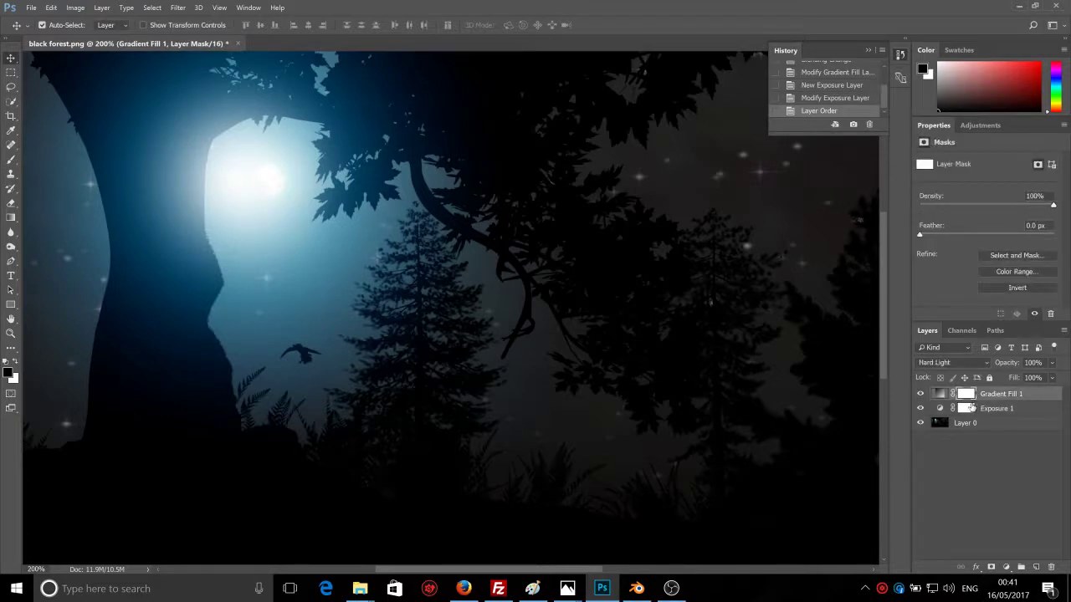
pyautogui.click(968, 410)
pyautogui.moveTo(929, 235); pyautogui.dragTo(882, 235)
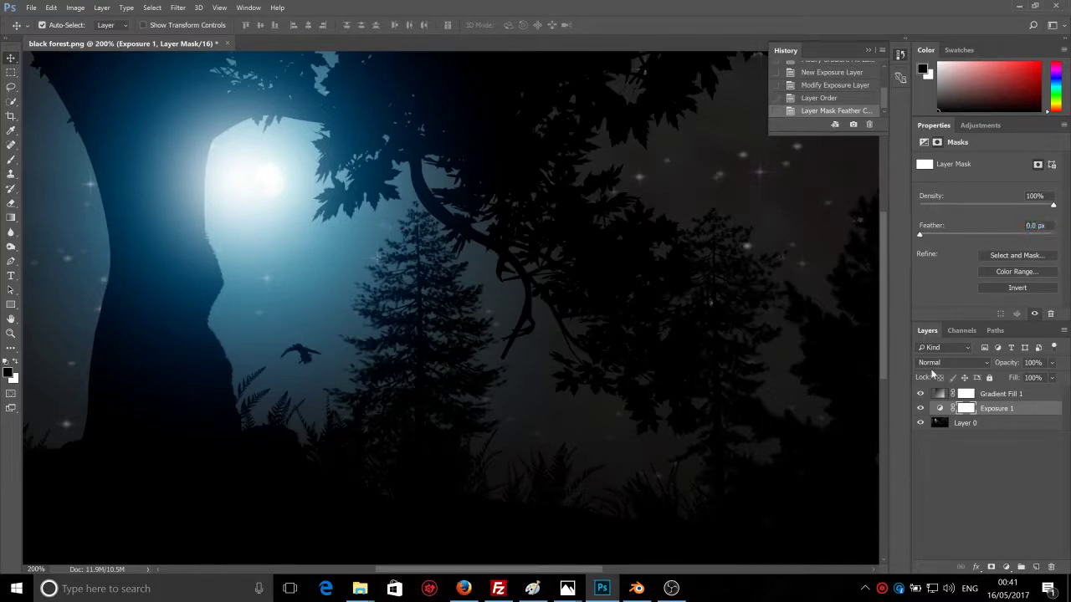
pyautogui.click(940, 409)
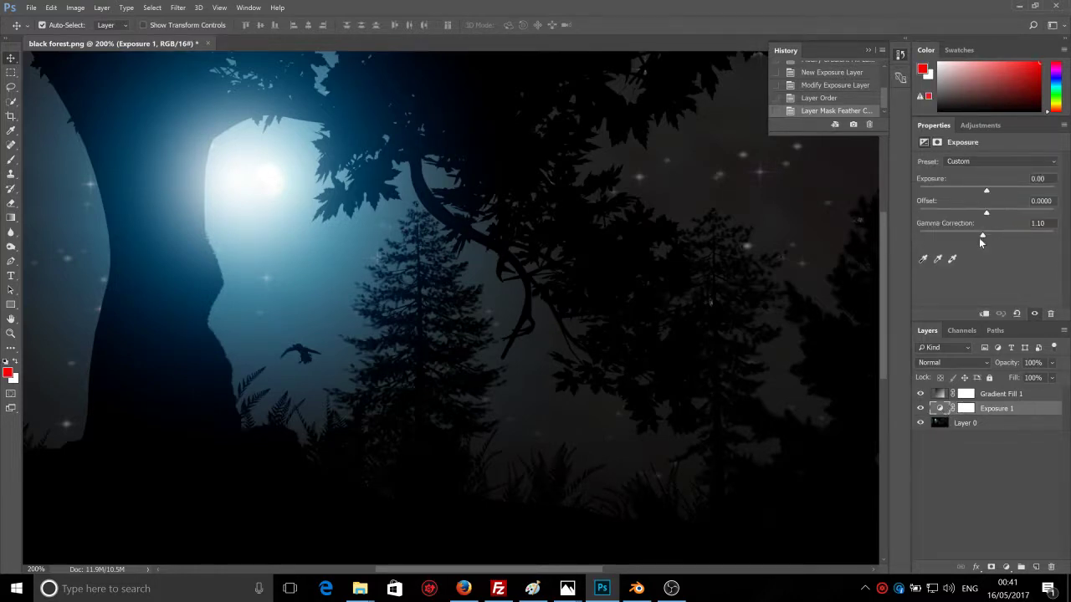
pyautogui.moveTo(982, 235)
pyautogui.mouseDown()
pyautogui.moveTo(999, 236)
pyautogui.moveTo(963, 240)
pyautogui.mouseUp()
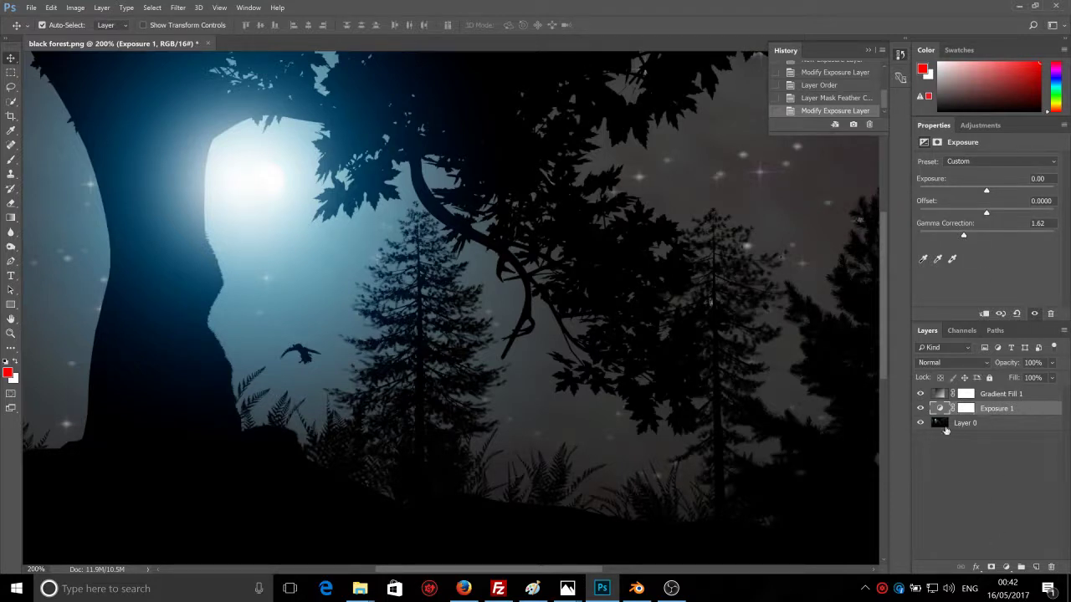
# Step: Try different opacities on the Exposure and gradient fill layers, returning both to 100%
pyautogui.click(1054, 365)
pyautogui.moveTo(1053, 378)
pyautogui.mouseDown()
pyautogui.moveTo(1009, 379)
pyautogui.moveTo(1067, 381)
pyautogui.mouseUp()
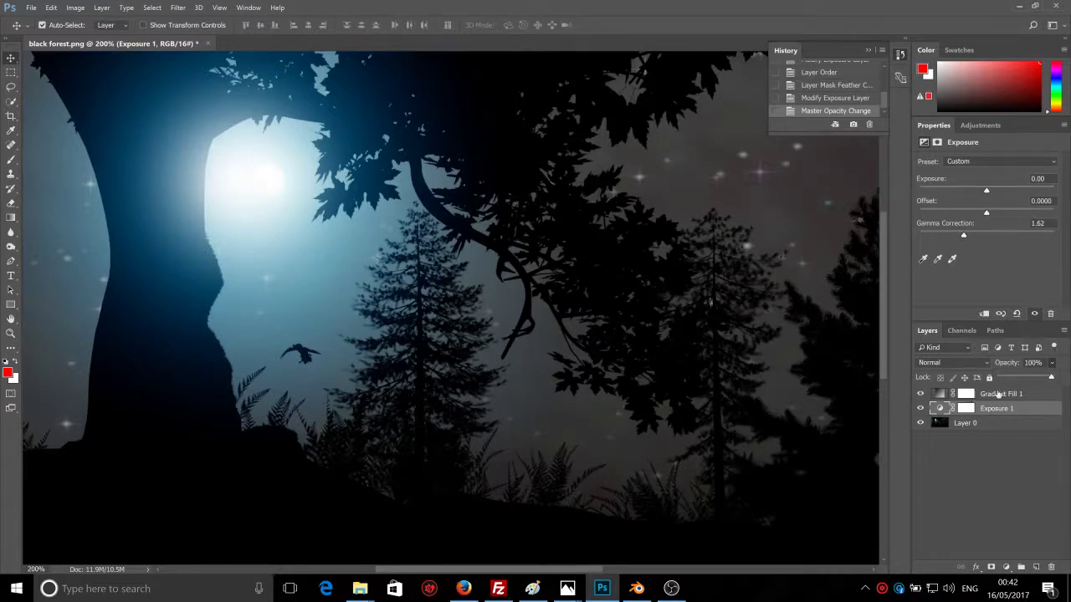
pyautogui.moveTo(1050, 379); pyautogui.dragTo(991, 377)
pyautogui.click(1004, 393)
pyautogui.click(1052, 362)
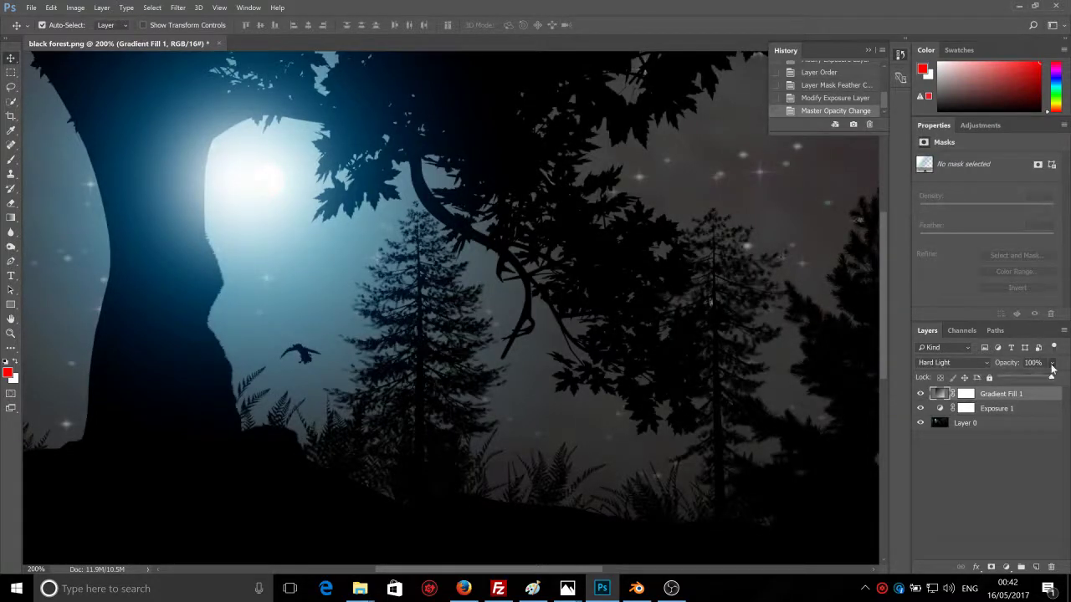
pyautogui.moveTo(1050, 379)
pyautogui.mouseDown()
pyautogui.moveTo(1000, 379)
pyautogui.moveTo(1059, 385)
pyautogui.mouseUp()
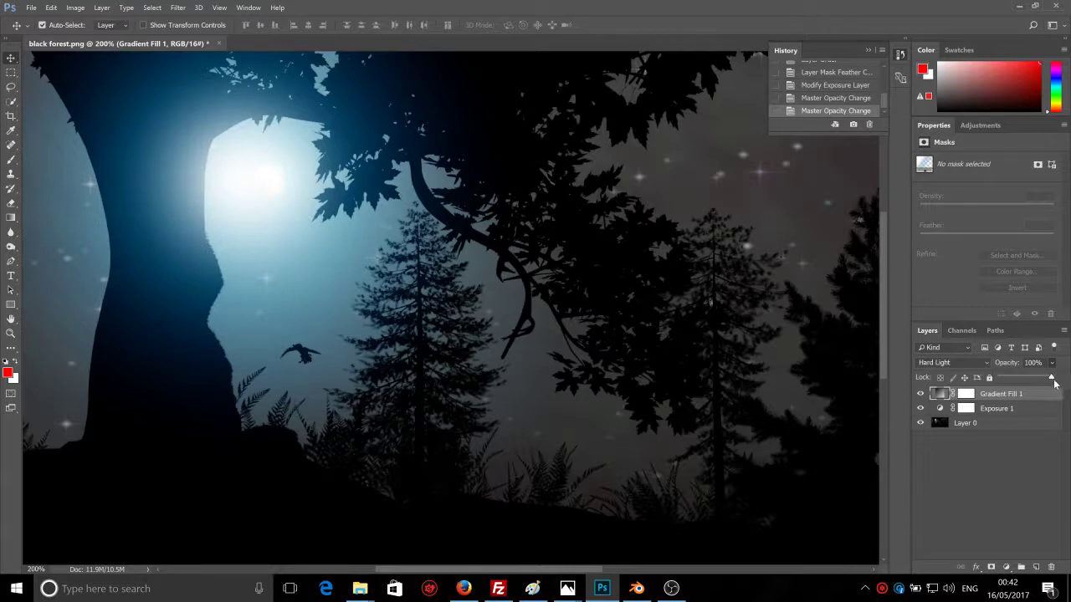
pyautogui.click(967, 412)
pyautogui.click(940, 410)
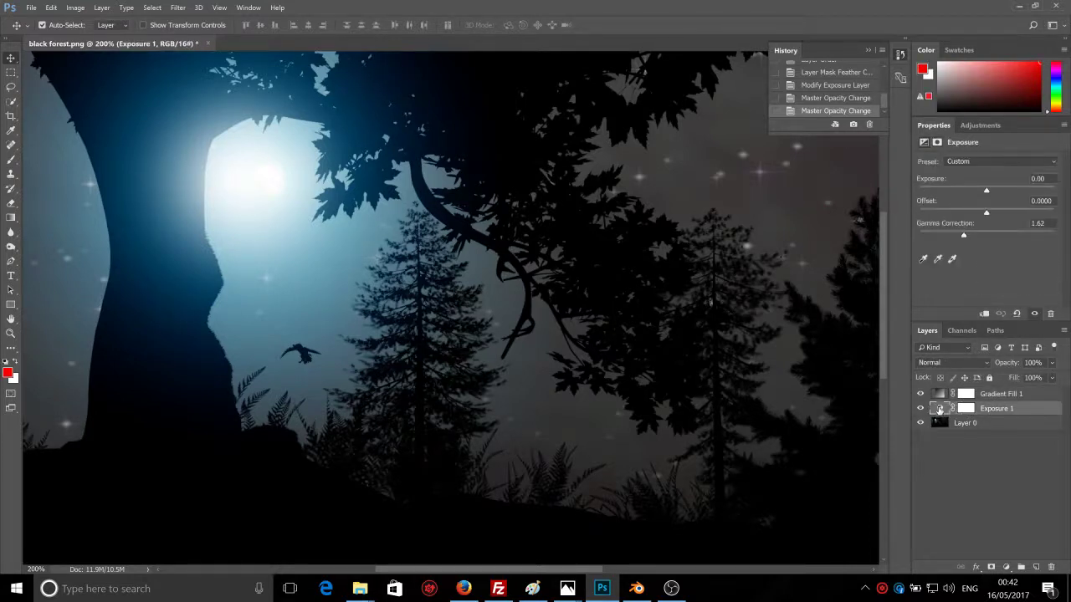
pyautogui.click(946, 393)
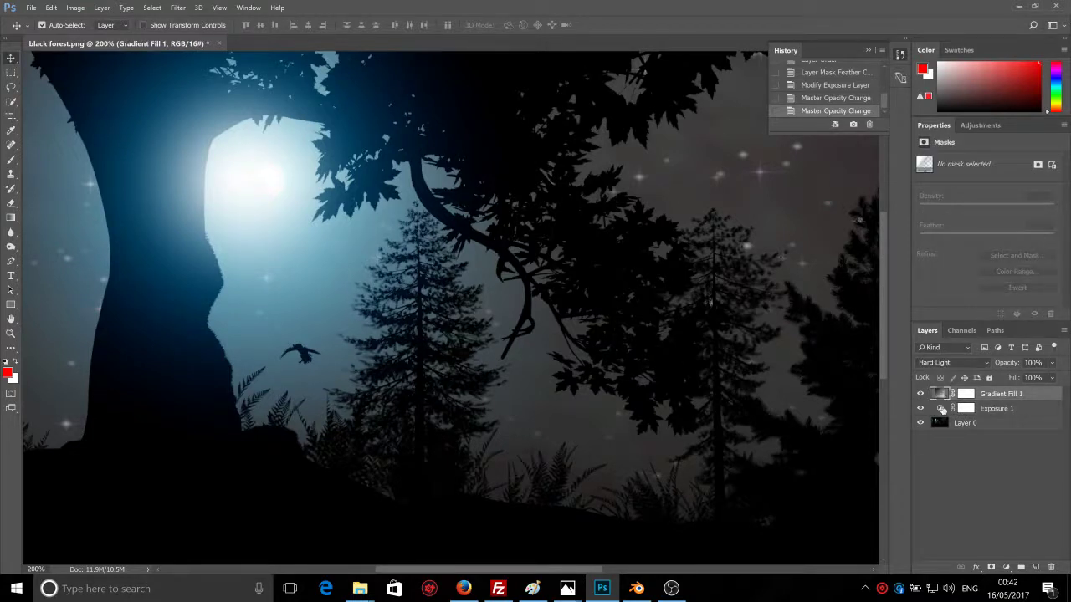
pyautogui.click(942, 409)
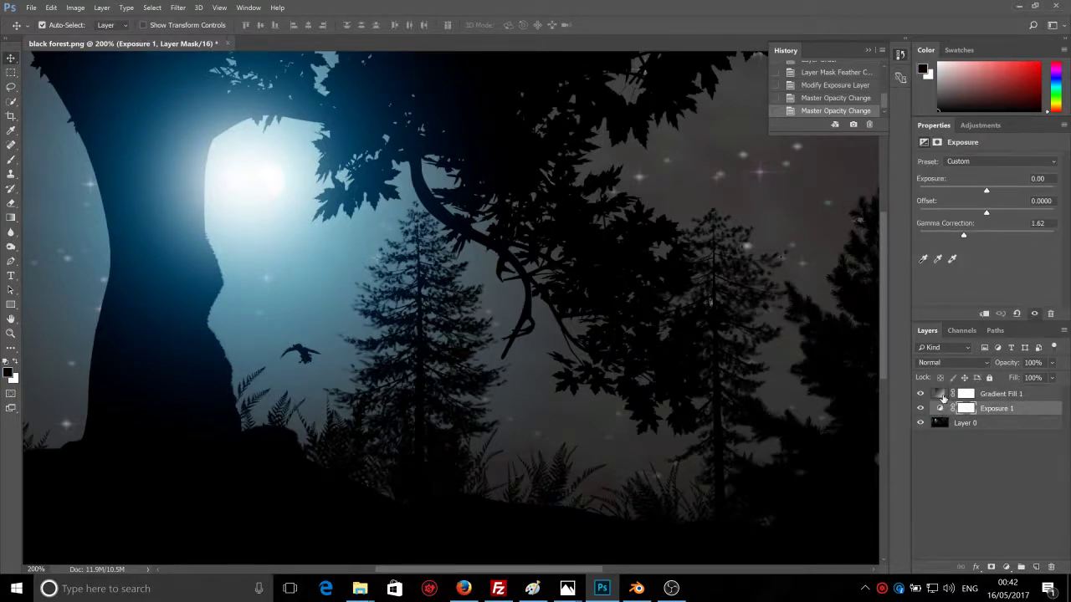
pyautogui.click(943, 395)
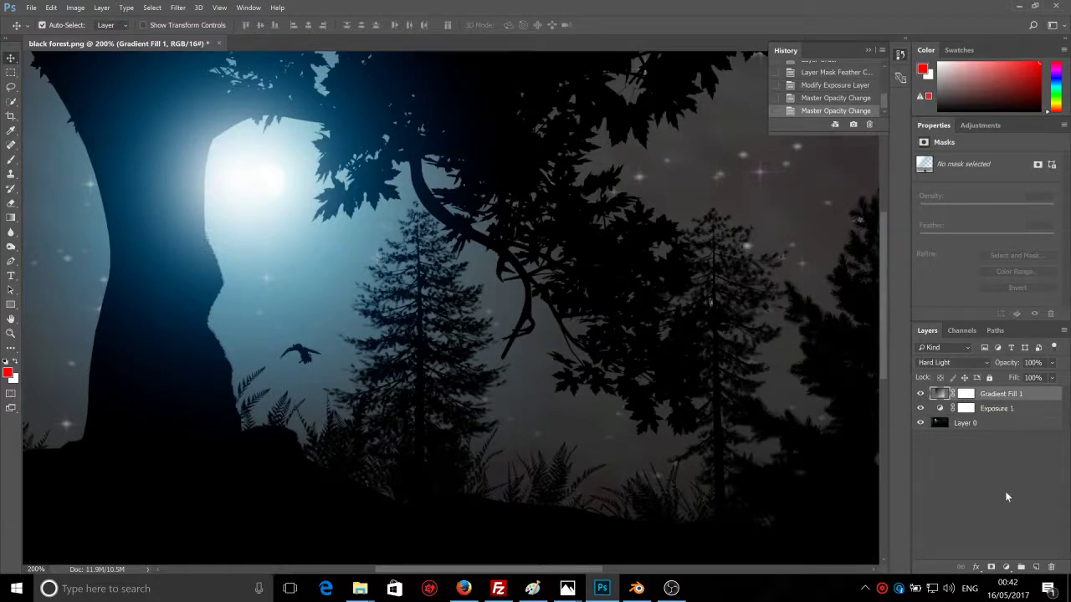
pyautogui.click(1006, 568)
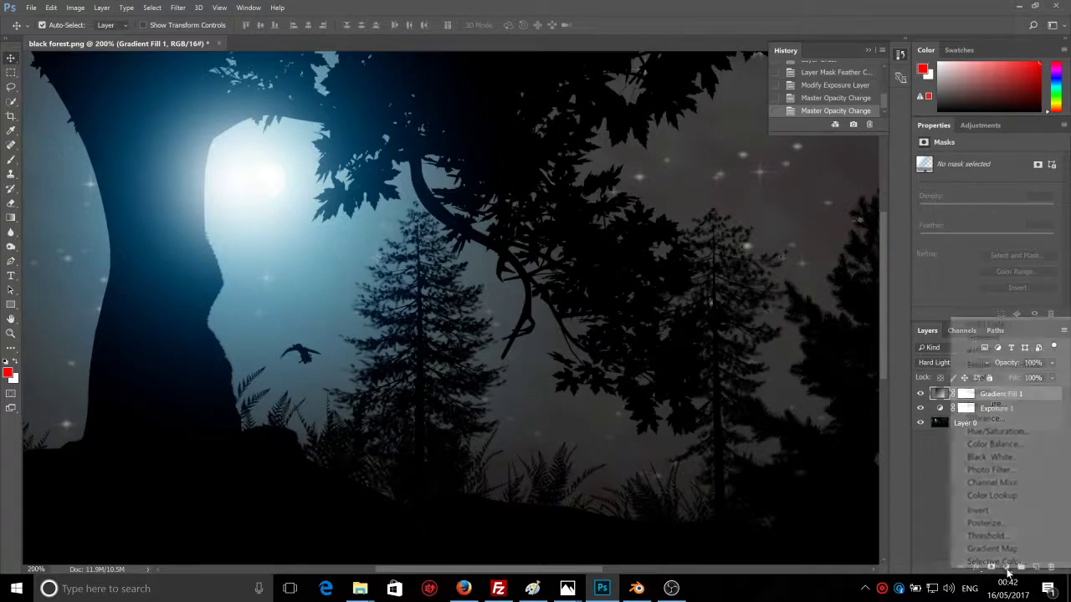
pyautogui.click(933, 427)
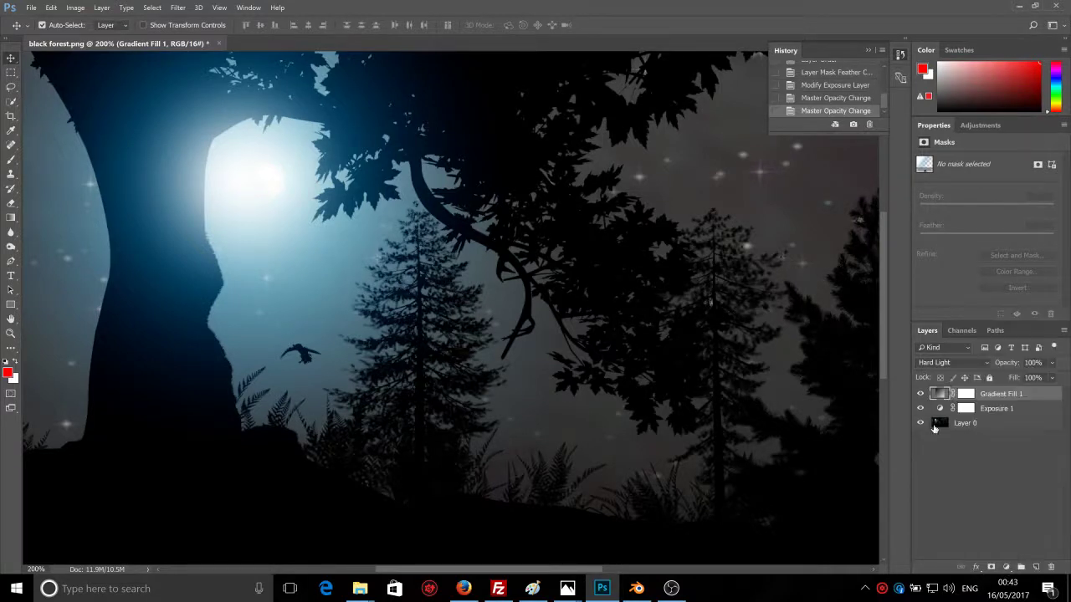
# Step: Add a Photo Filter adjustment layer directly above Layer 0 and set its density to 100%
pyautogui.click(955, 429)
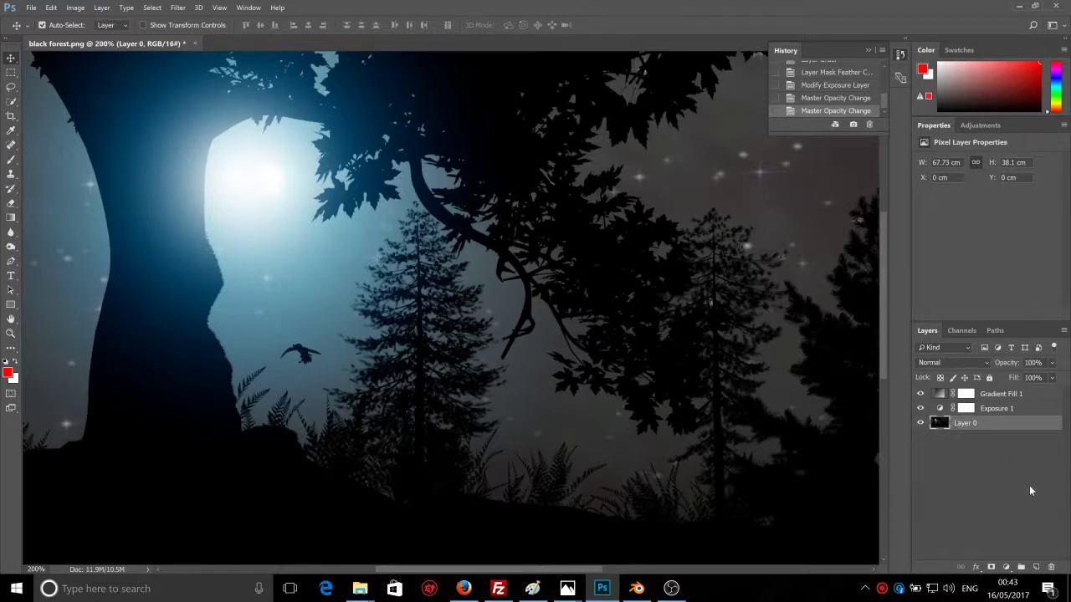
pyautogui.click(1009, 568)
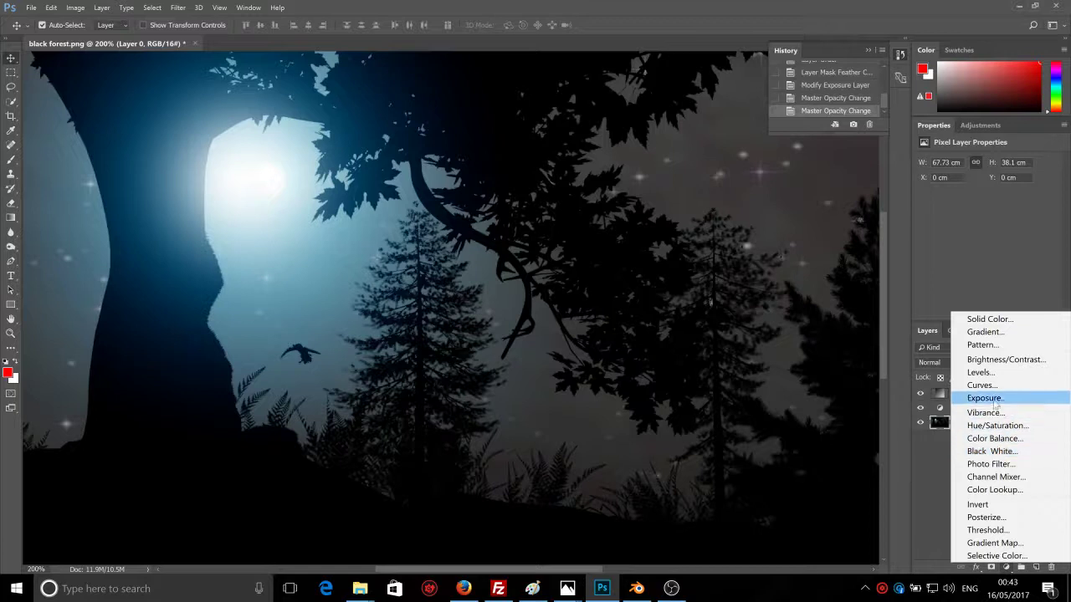
pyautogui.click(992, 463)
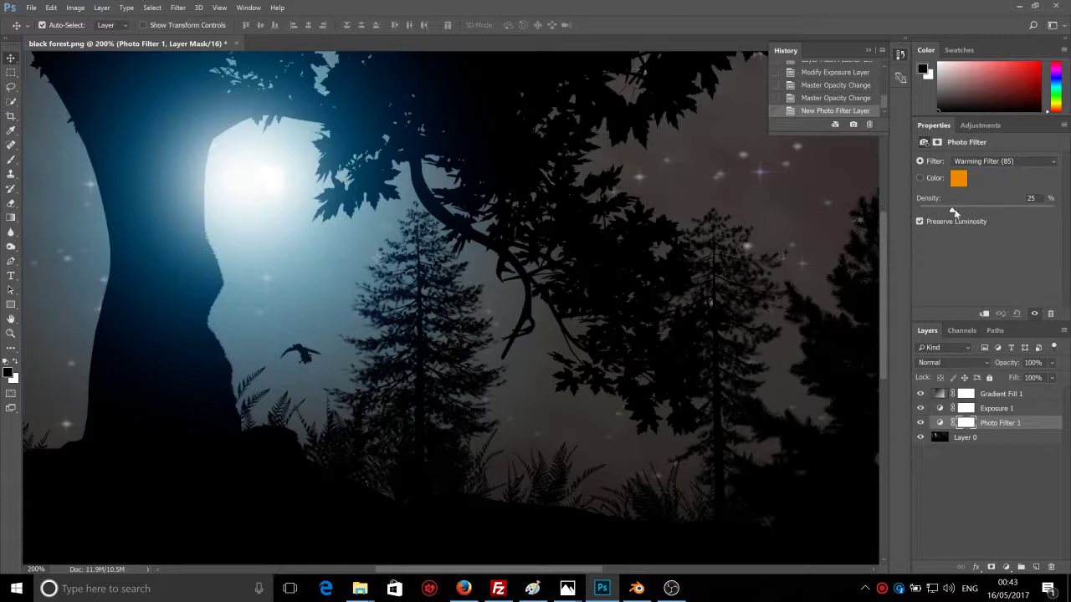
pyautogui.moveTo(954, 211); pyautogui.dragTo(1054, 210)
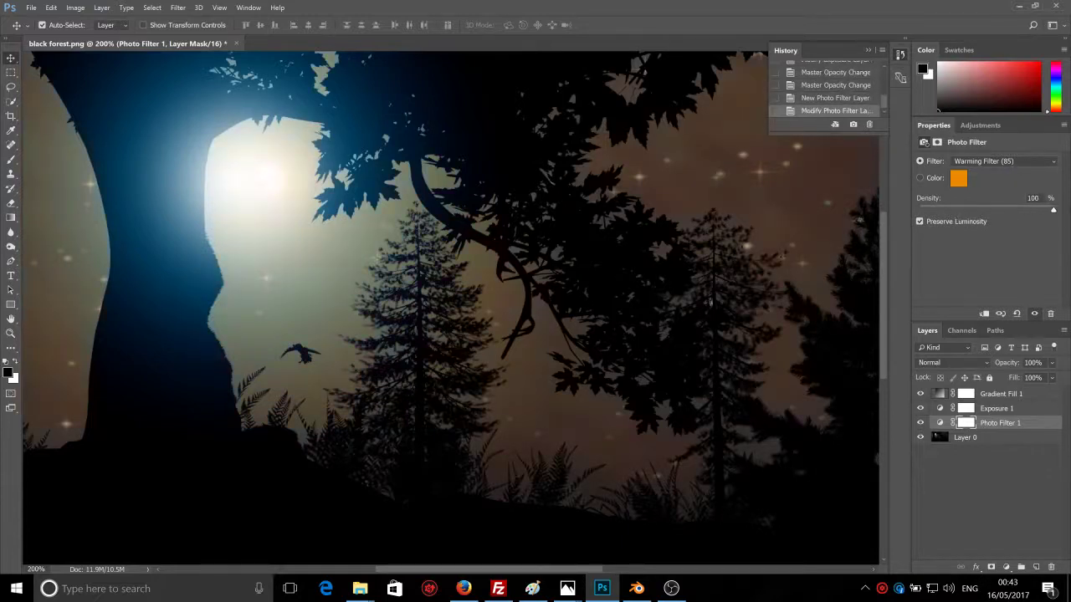
# Step: Try the Warming Filter (LBA), Cooling Filter (LBB) and Cooling Filter (80) presets on the Photo Filter layer
pyautogui.click(1011, 161)
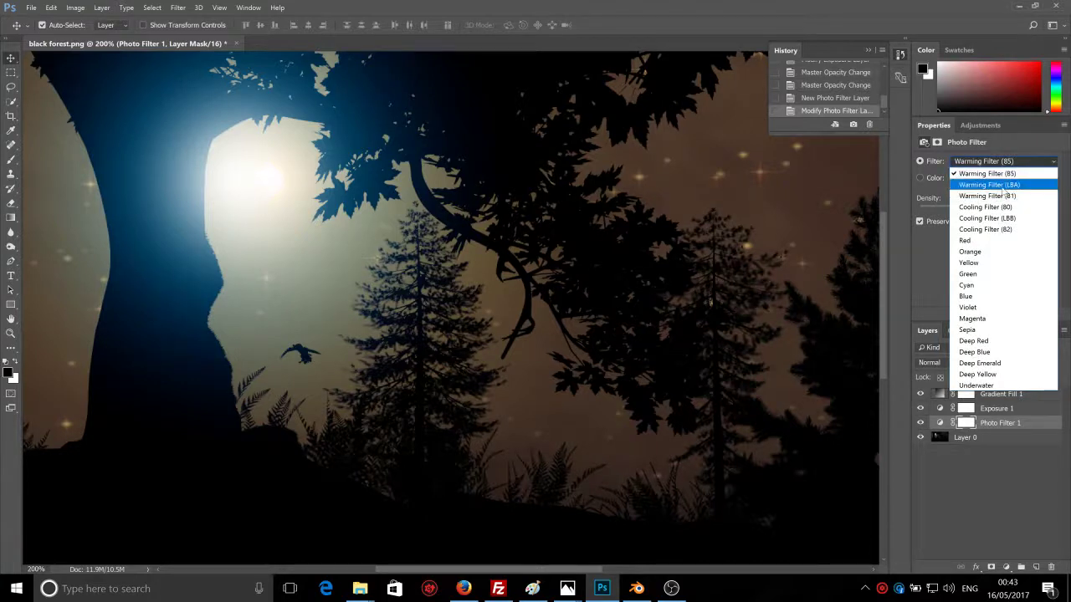
pyautogui.click(1002, 185)
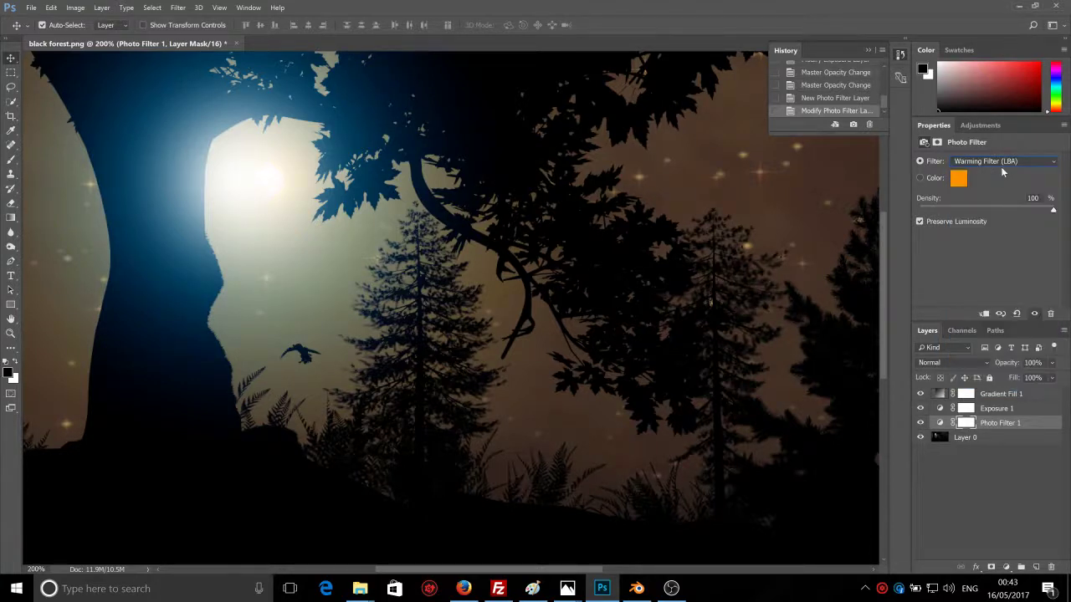
pyautogui.click(1001, 162)
pyautogui.click(1009, 219)
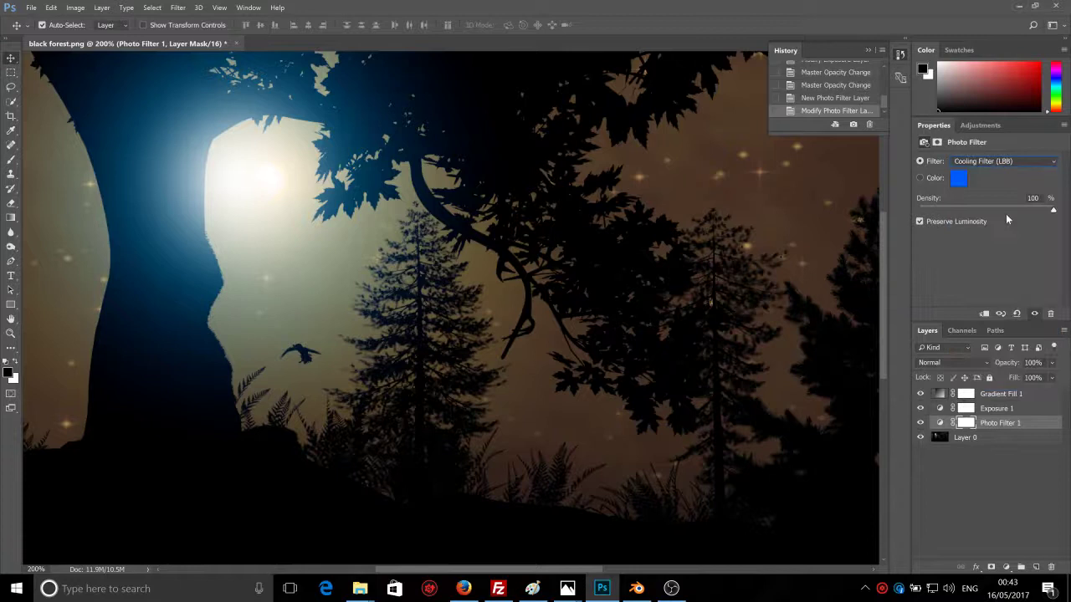
pyautogui.click(1007, 165)
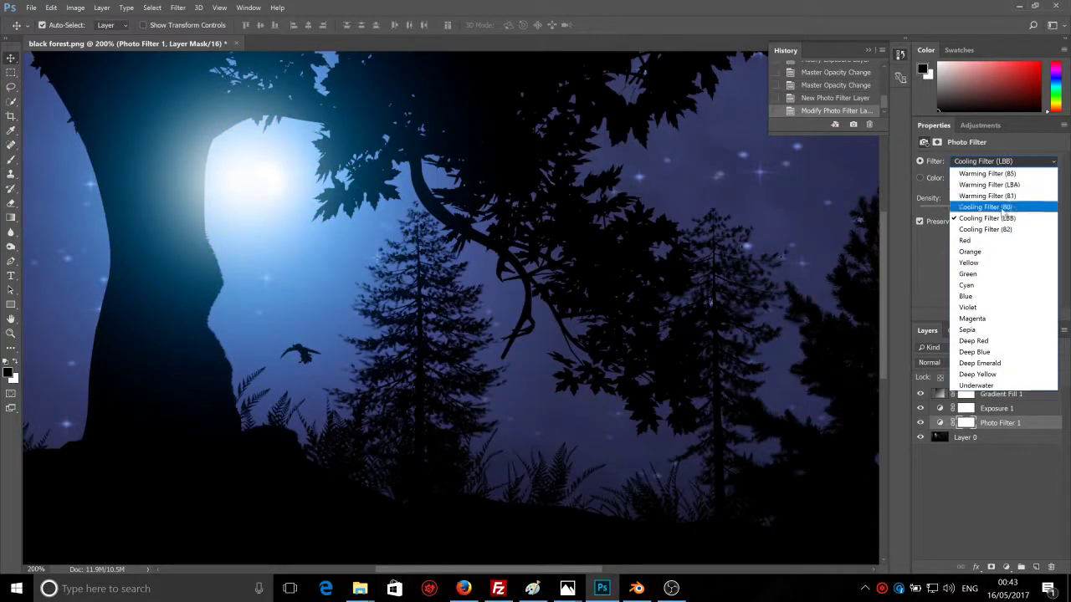
pyautogui.click(1000, 208)
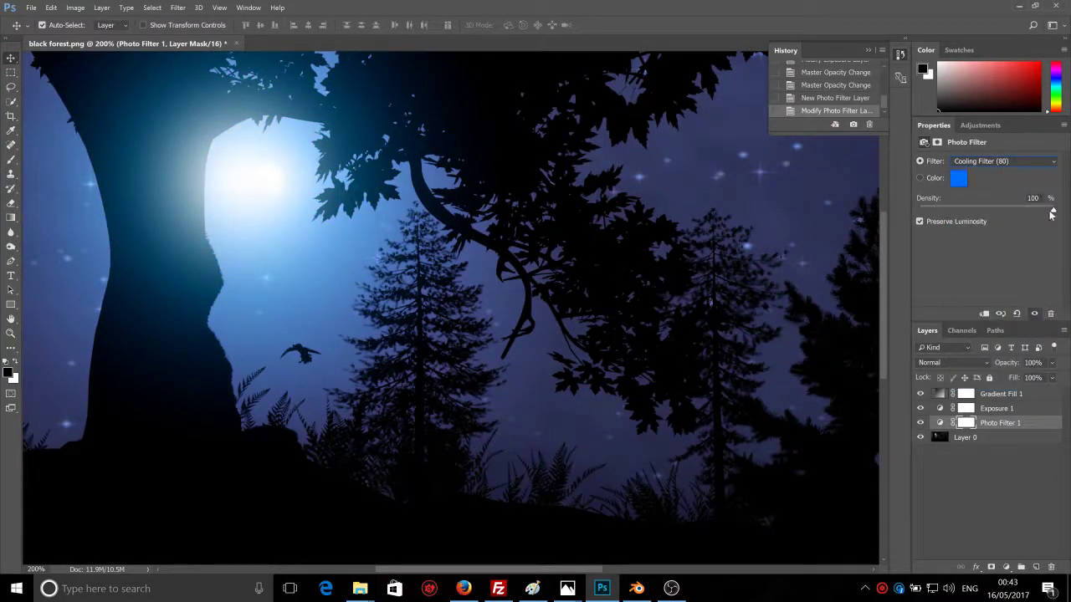
# Step: Try the Red, Orange, Yellow, Green and Cyan presets one after another on the Photo Filter layer
pyautogui.click(989, 160)
pyautogui.click(980, 238)
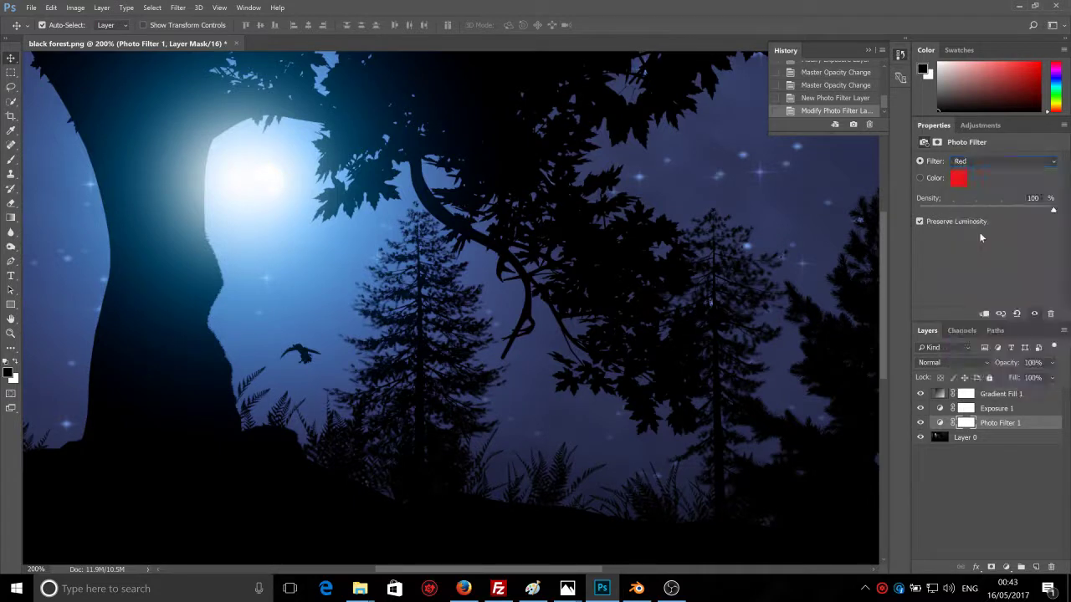
pyautogui.click(981, 161)
pyautogui.click(981, 253)
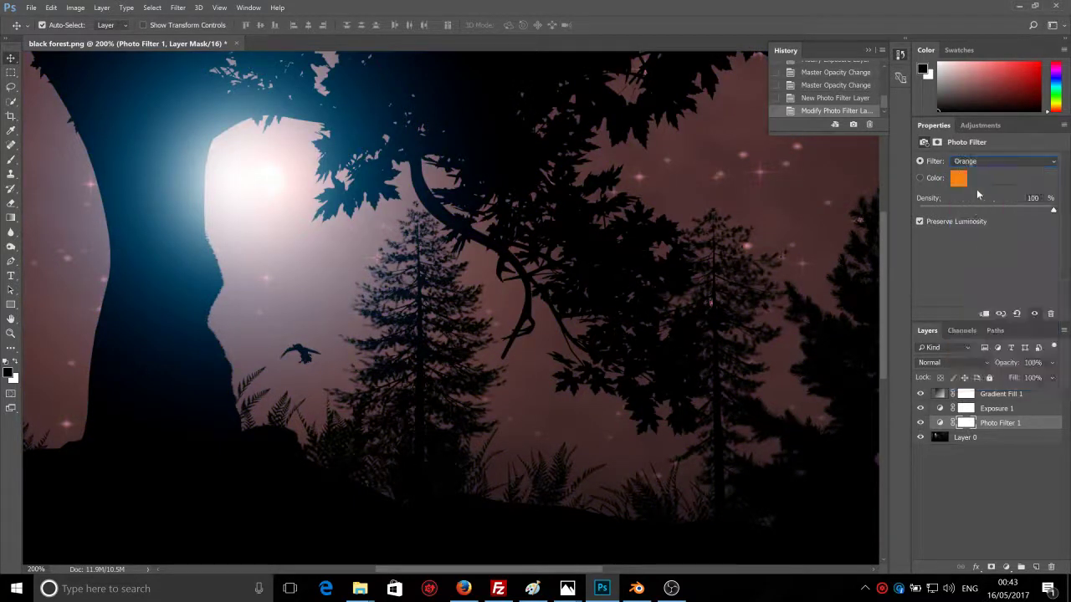
pyautogui.click(984, 161)
pyautogui.click(980, 265)
pyautogui.click(975, 163)
pyautogui.click(980, 279)
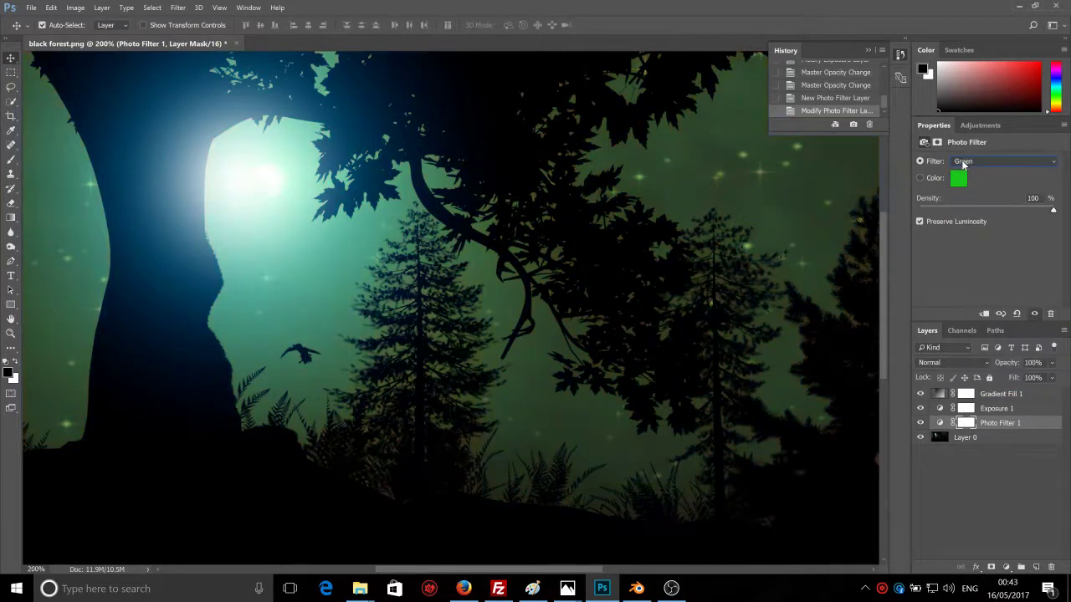
pyautogui.click(963, 162)
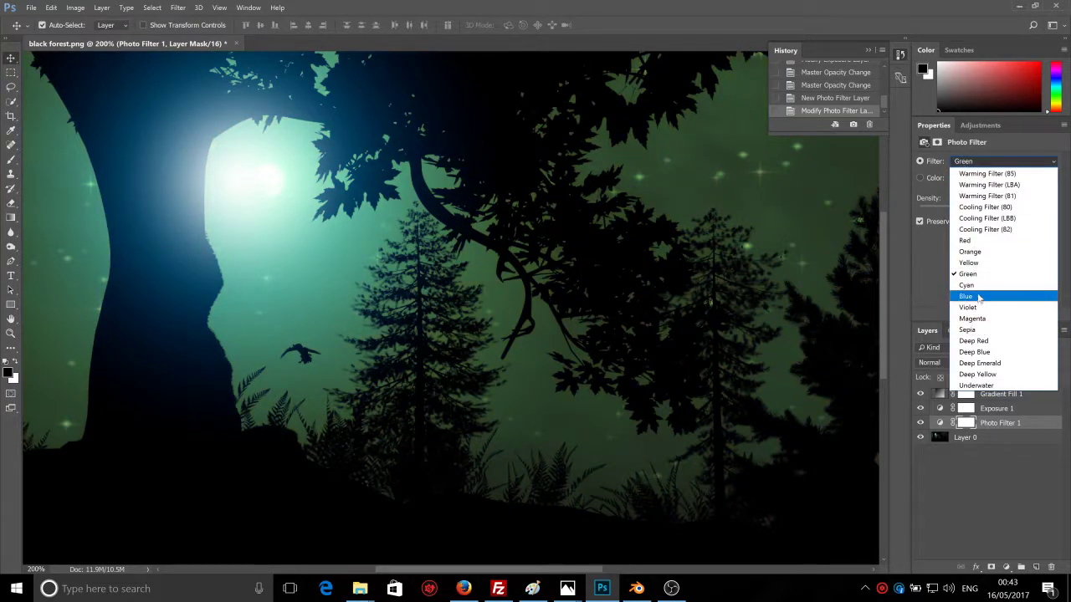
pyautogui.click(978, 284)
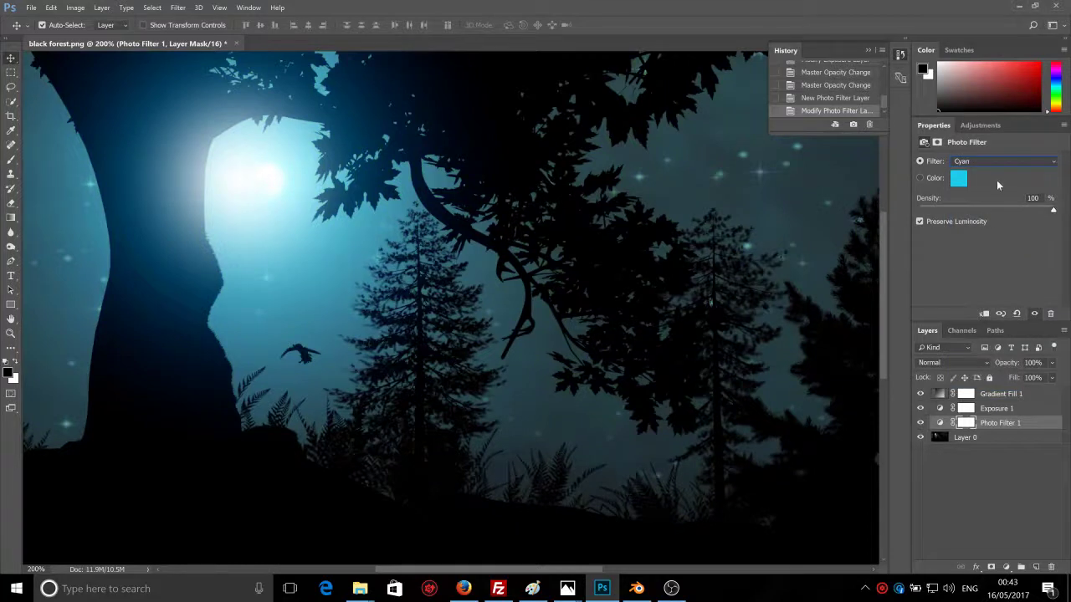
# Step: Compare the Deep Blue, Deep Emerald, Deep Yellow and Underwater presets on the Photo Filter layer, and settle on Cyan
pyautogui.click(996, 161)
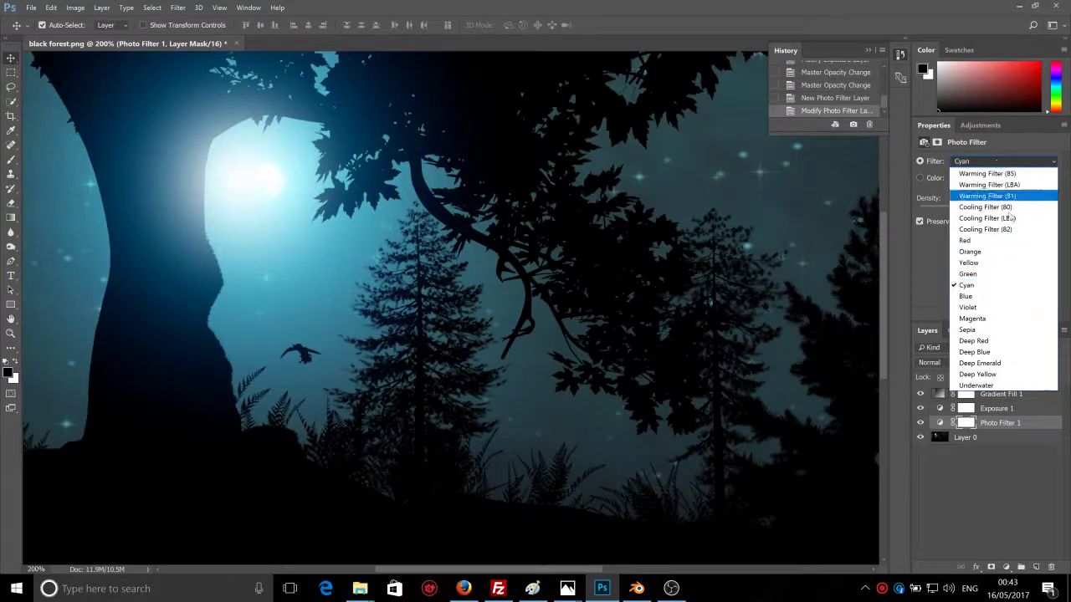
pyautogui.click(989, 354)
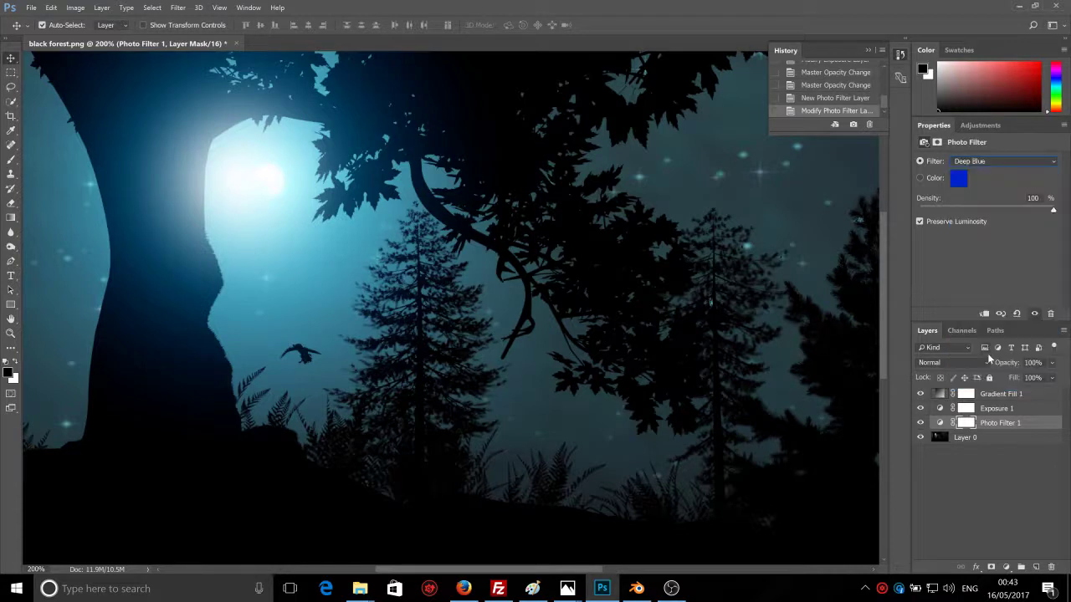
pyautogui.click(994, 161)
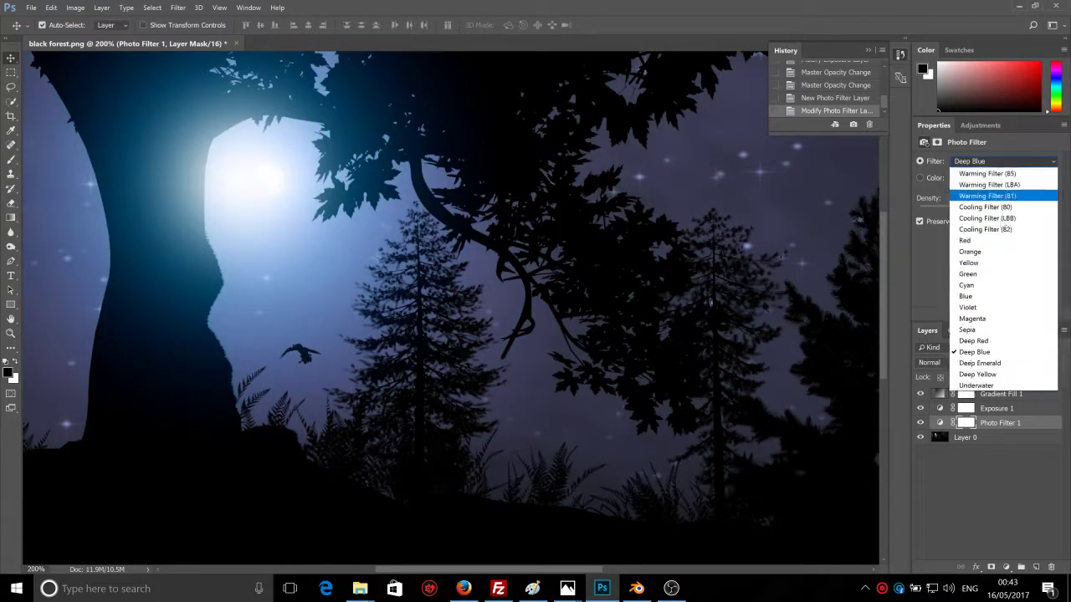
pyautogui.click(991, 368)
pyautogui.click(994, 161)
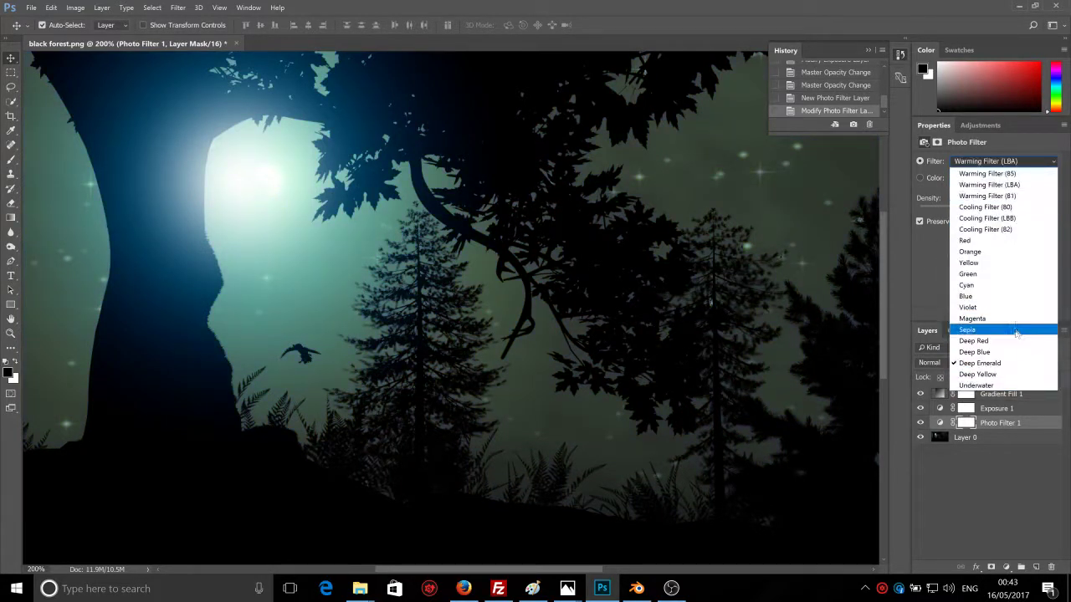
pyautogui.click(1008, 374)
pyautogui.click(1005, 157)
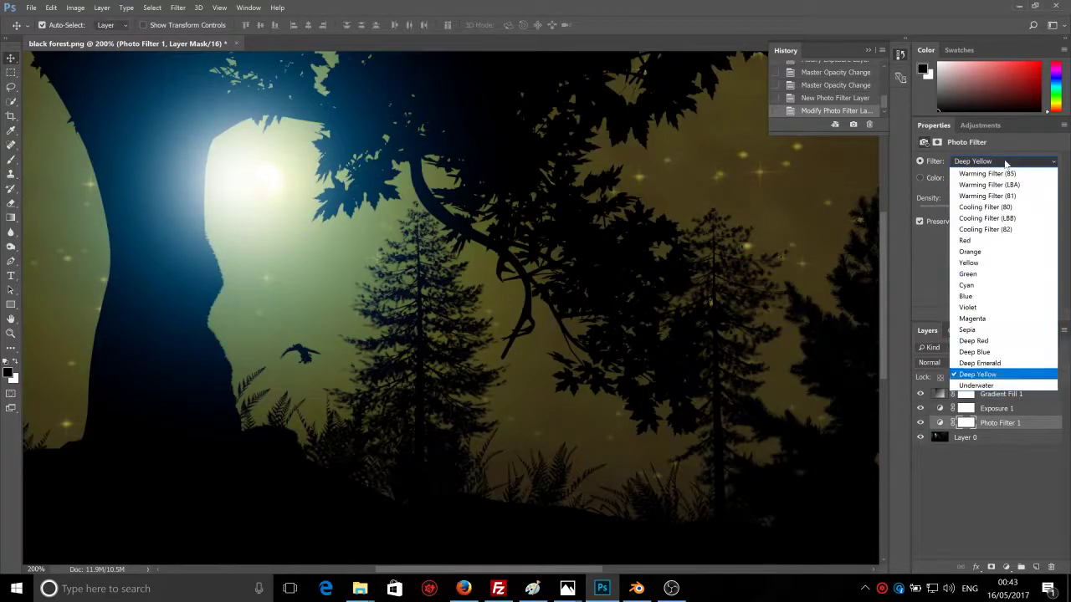
pyautogui.click(997, 385)
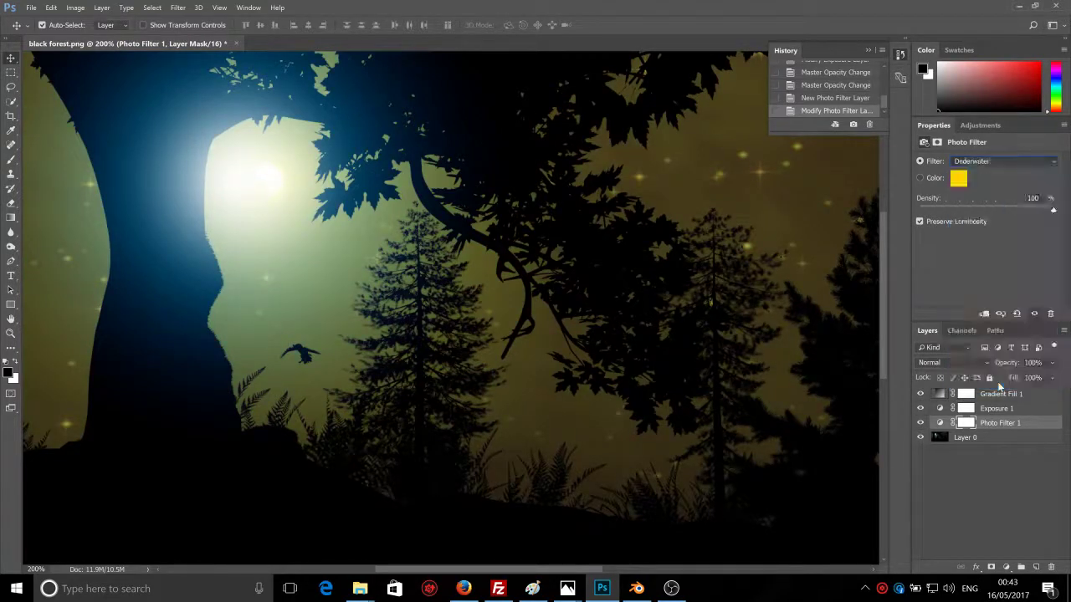
pyautogui.click(1006, 162)
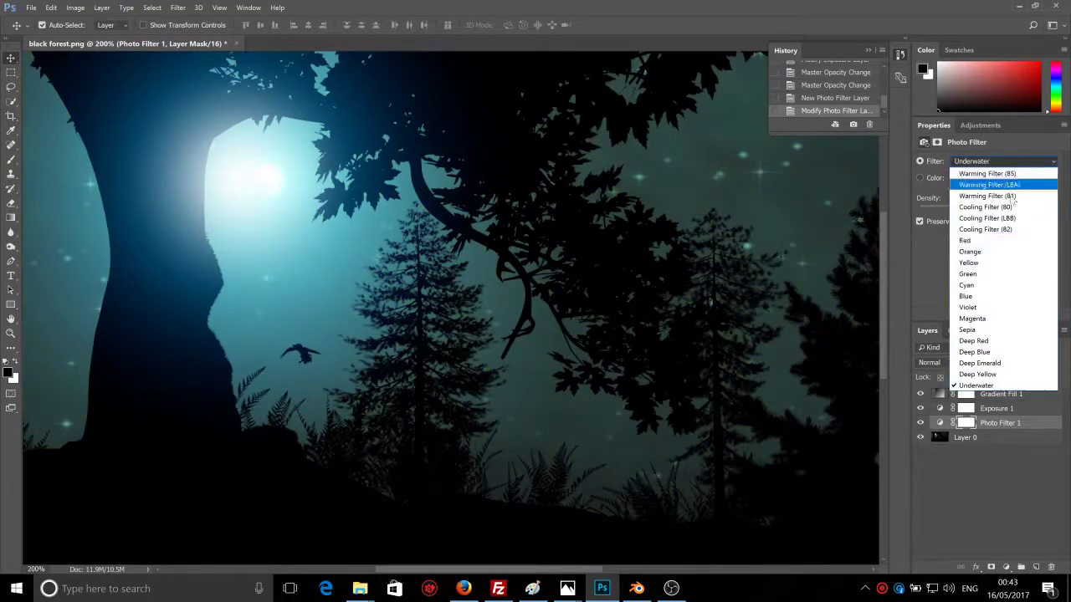
pyautogui.click(971, 286)
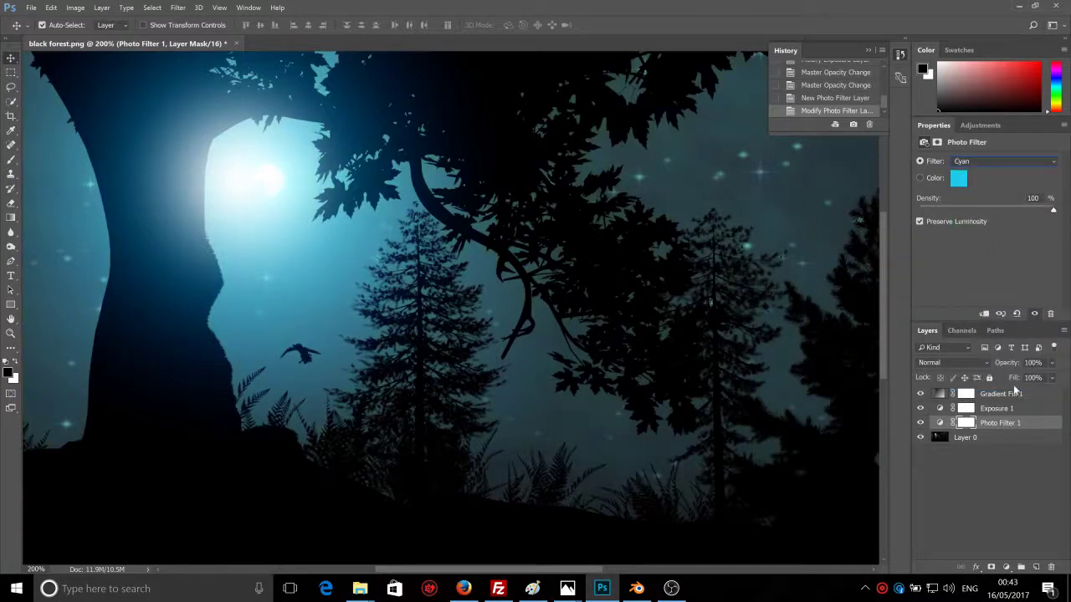
# Step: Try a 90% opacity on the Photo Filter layer, and raise it back to full opacity
pyautogui.click(968, 424)
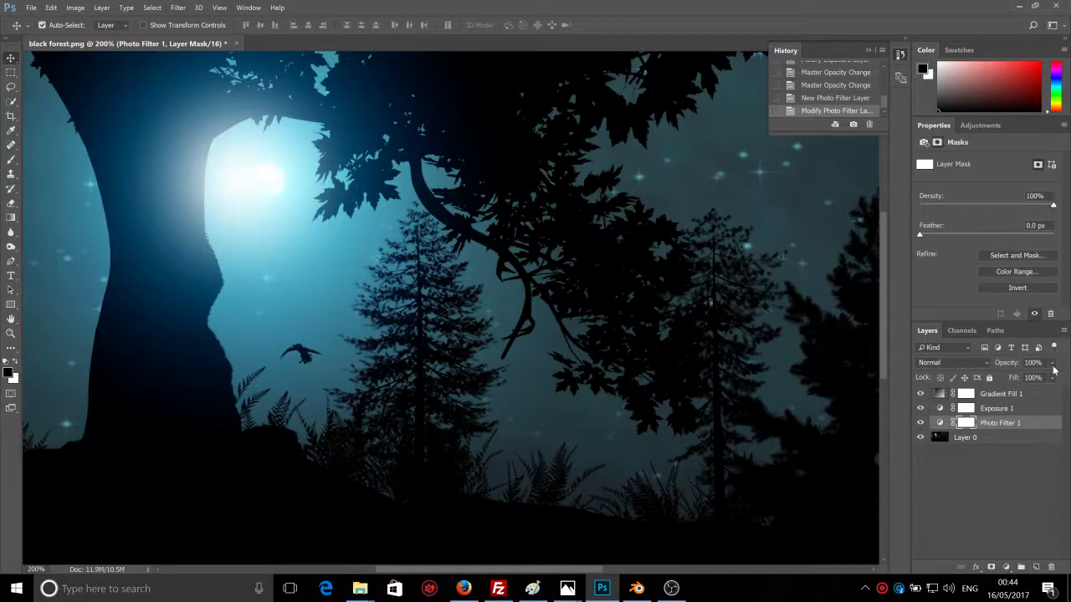
pyautogui.click(1052, 363)
pyautogui.moveTo(1052, 382)
pyautogui.mouseDown()
pyautogui.moveTo(1036, 380)
pyautogui.moveTo(1047, 381)
pyautogui.mouseUp()
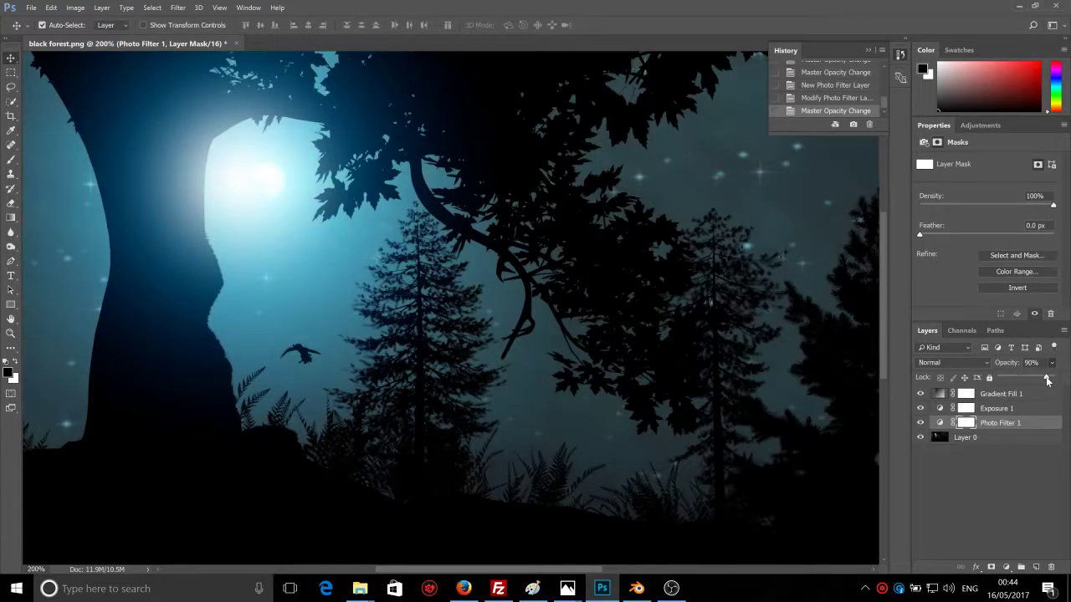
pyautogui.moveTo(1046, 380); pyautogui.dragTo(1056, 382)
# Step: Select Layer 0 and convert the image's colour depth to 8 Bits/Channel
pyautogui.click(941, 438)
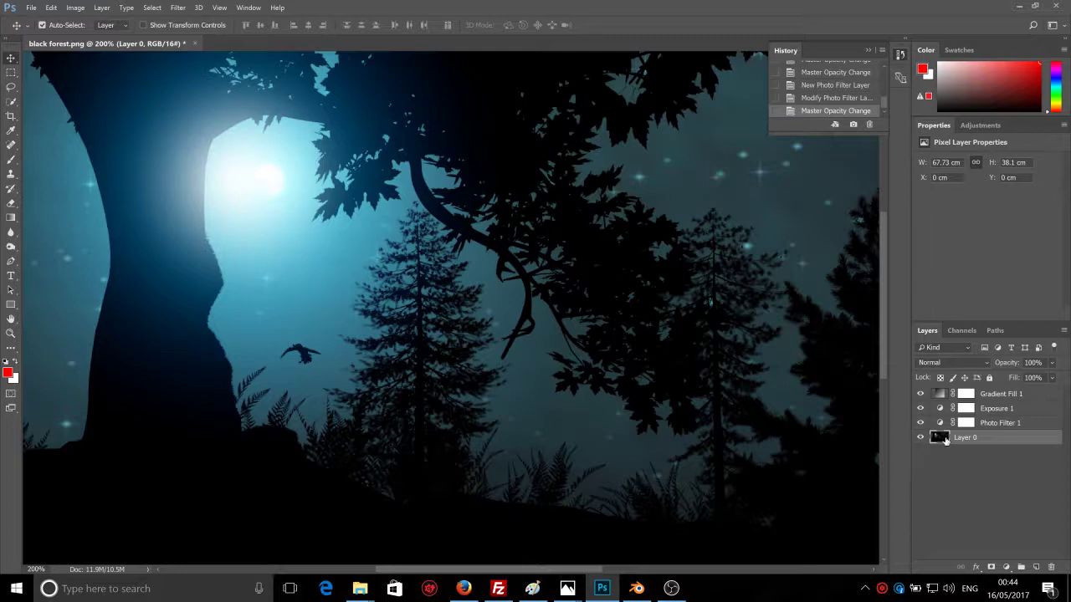
pyautogui.click(245, 8)
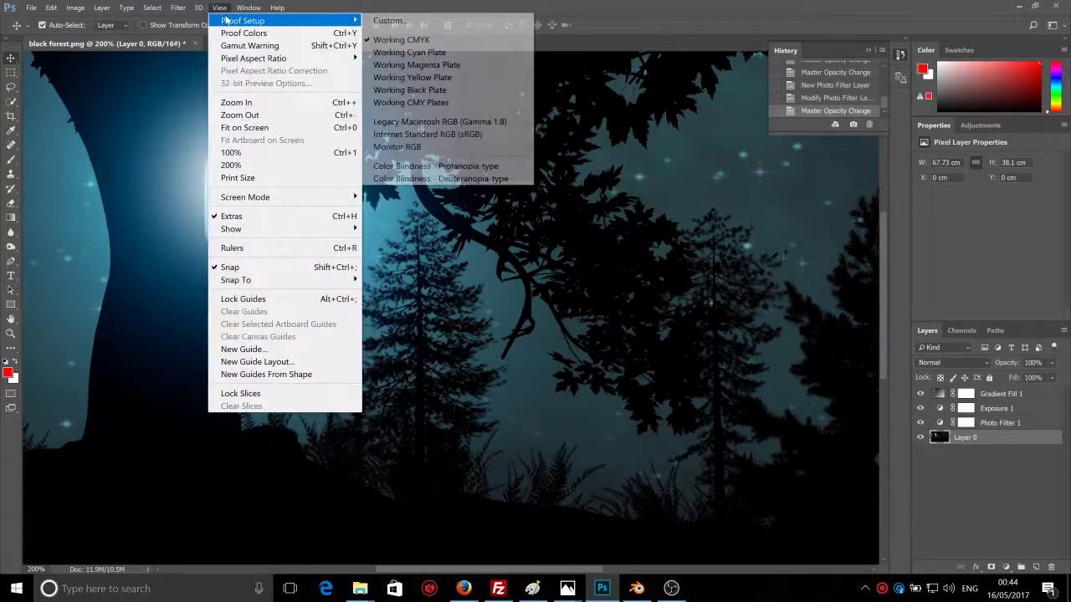
pyautogui.moveTo(185, 10)
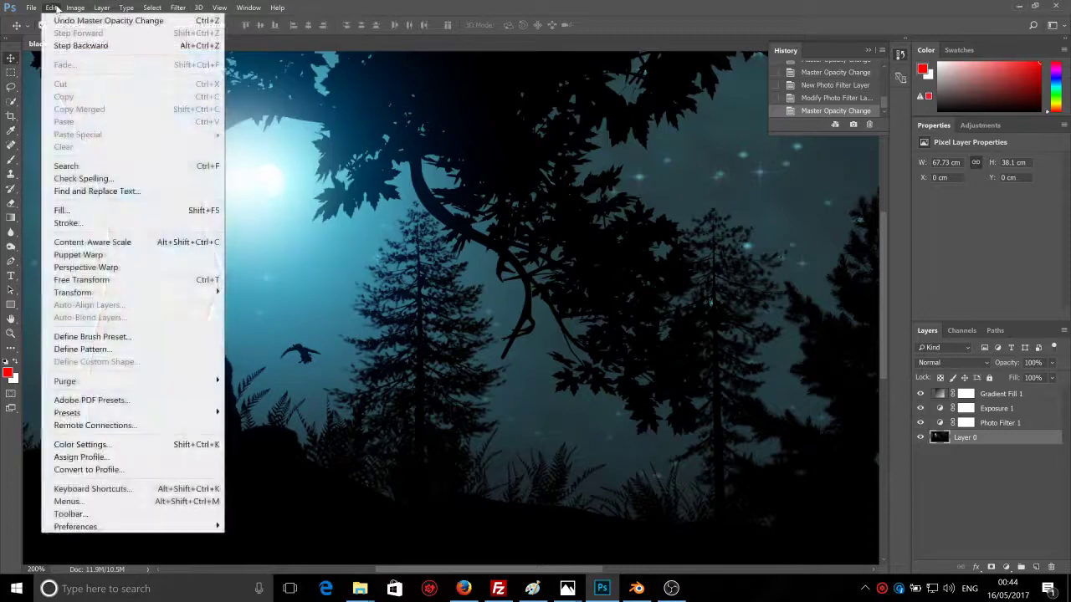
pyautogui.moveTo(75, 7)
pyautogui.moveTo(125, 21)
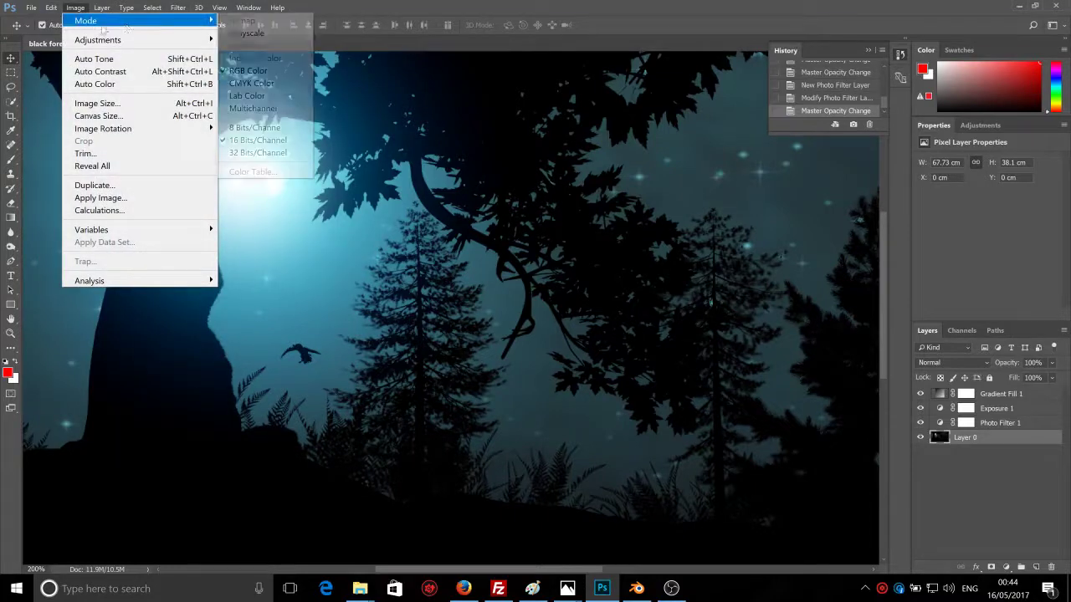
pyautogui.click(270, 133)
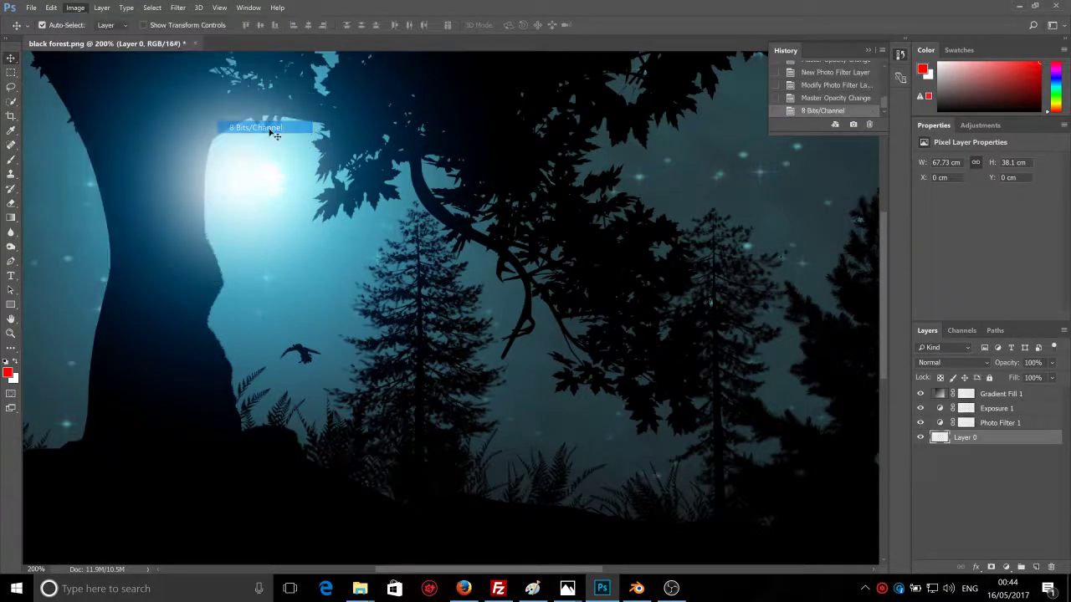
# Step: Open the Filter Gallery for Layer 0 and preview the Artistic filters Colored Pencil, Cutout, Dry Brush, Film Grain, Fresco, Neon Glow and Plastic Wrap
pyautogui.click(220, 8)
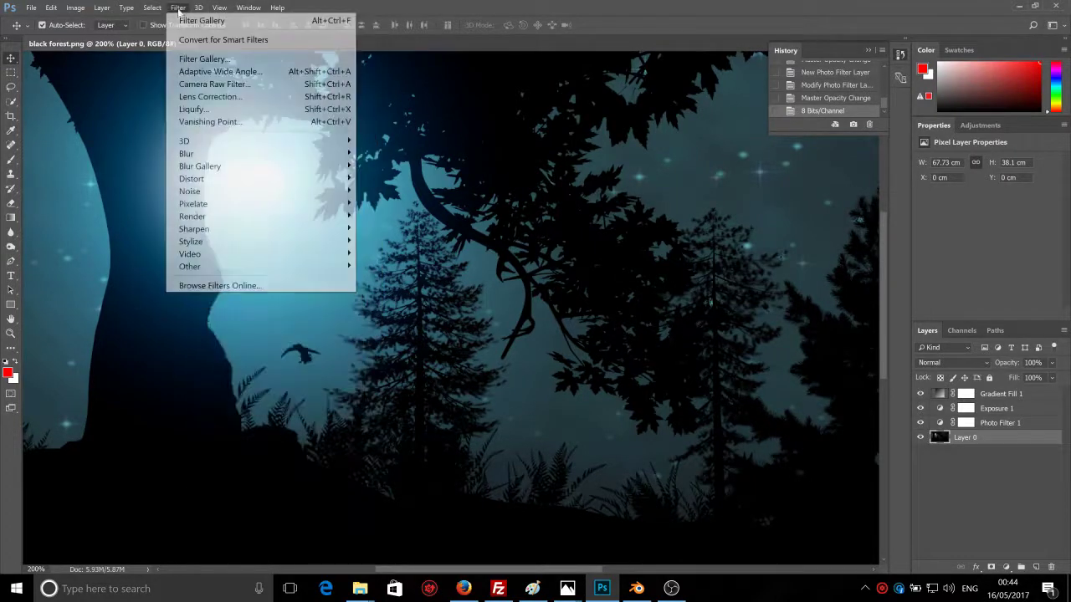
pyautogui.click(201, 59)
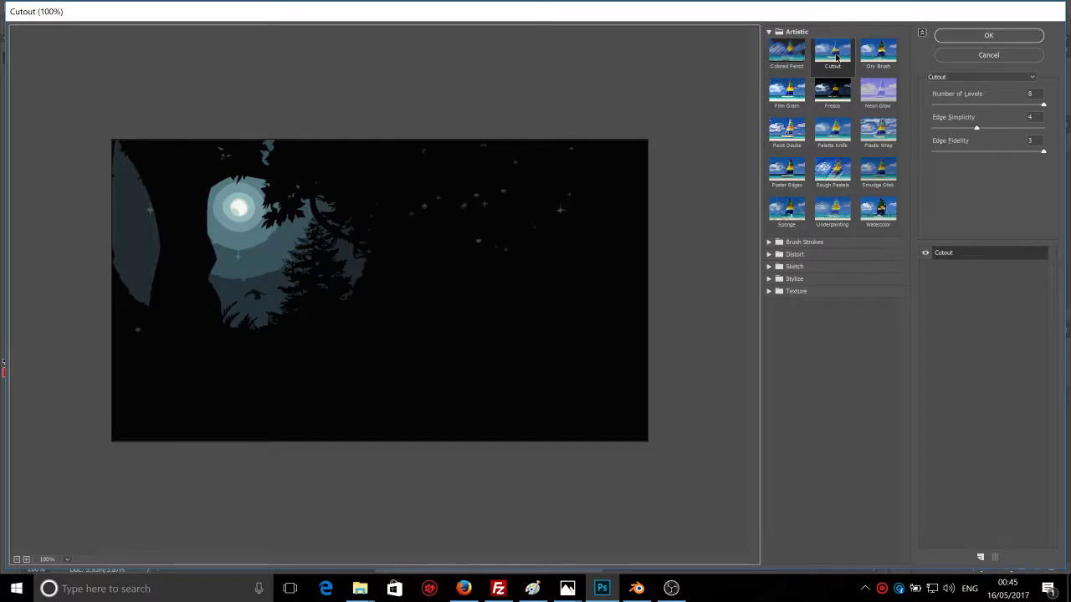
pyautogui.click(792, 54)
pyautogui.click(832, 52)
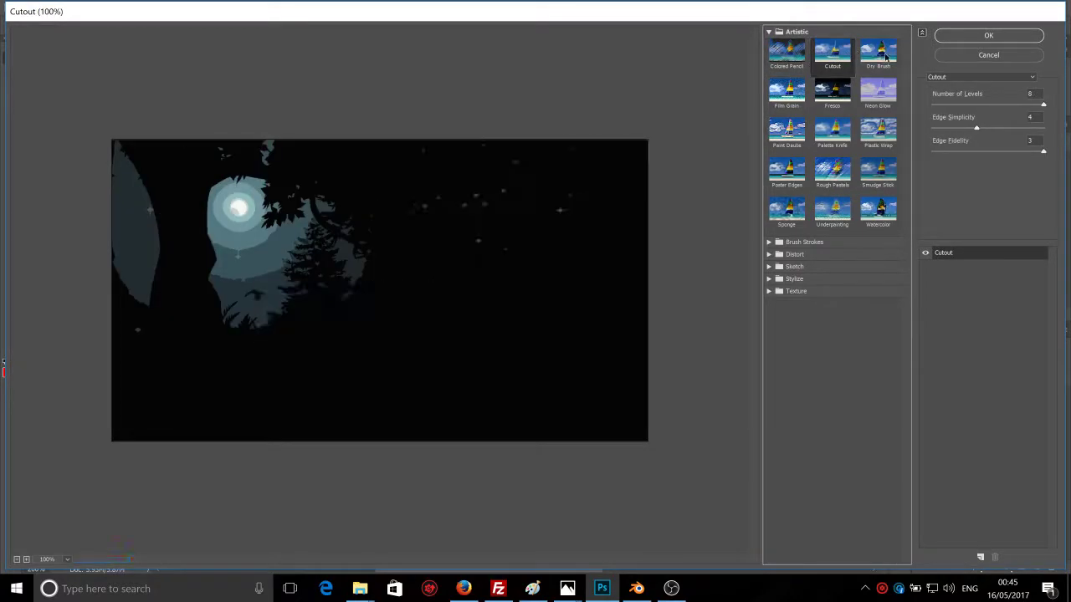
pyautogui.click(878, 53)
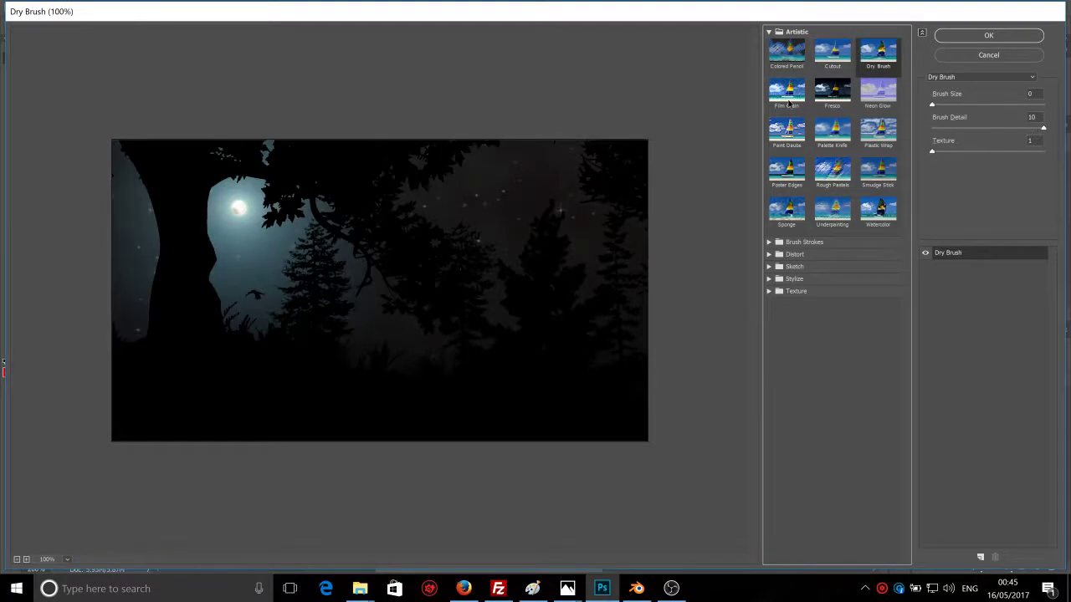
pyautogui.click(788, 98)
pyautogui.click(832, 91)
pyautogui.click(878, 90)
pyautogui.click(879, 130)
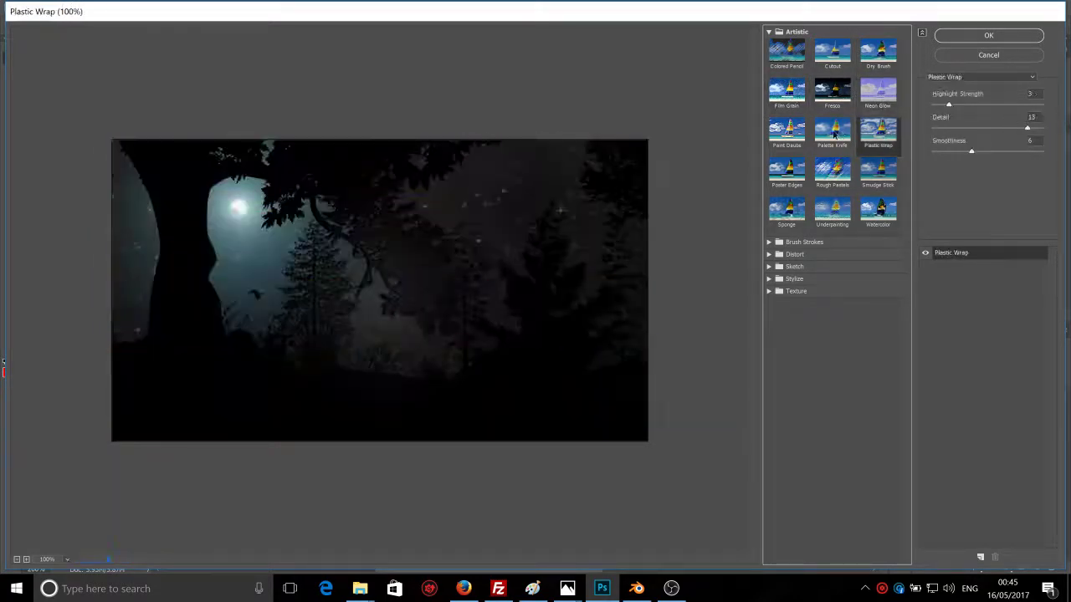
# Step: Preview the Artistic filters Palette Knife, Paint Daubs, Poster Edges, Rough Pastels, Smudge Stick, Watercolor, Underpainting and Sponge on Layer 0
pyautogui.click(832, 129)
pyautogui.click(786, 130)
pyautogui.click(786, 169)
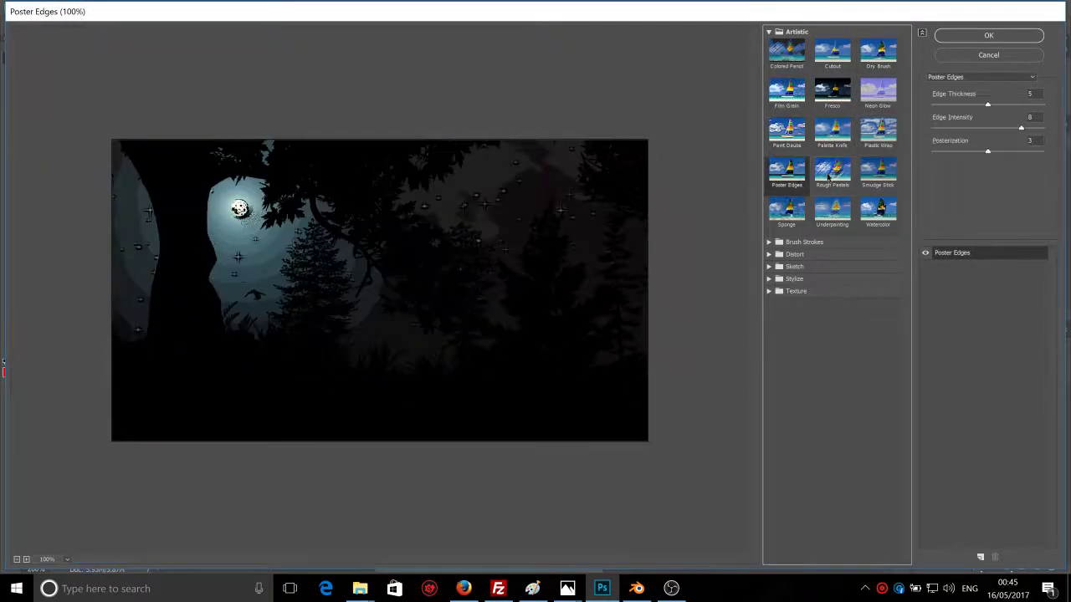
pyautogui.click(831, 173)
pyautogui.click(877, 172)
pyautogui.click(866, 212)
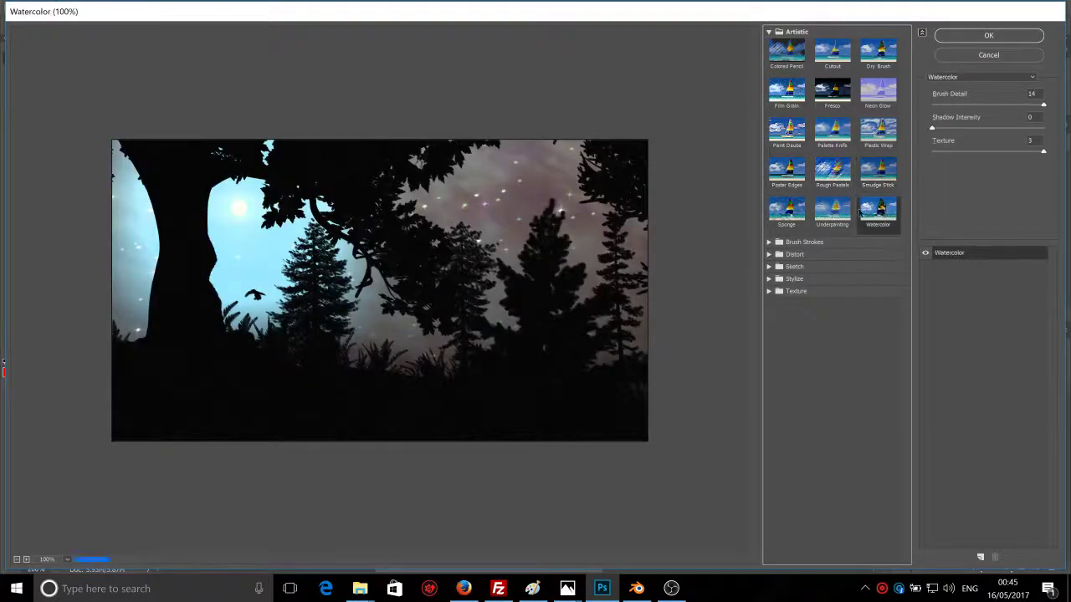
pyautogui.click(832, 211)
pyautogui.click(787, 211)
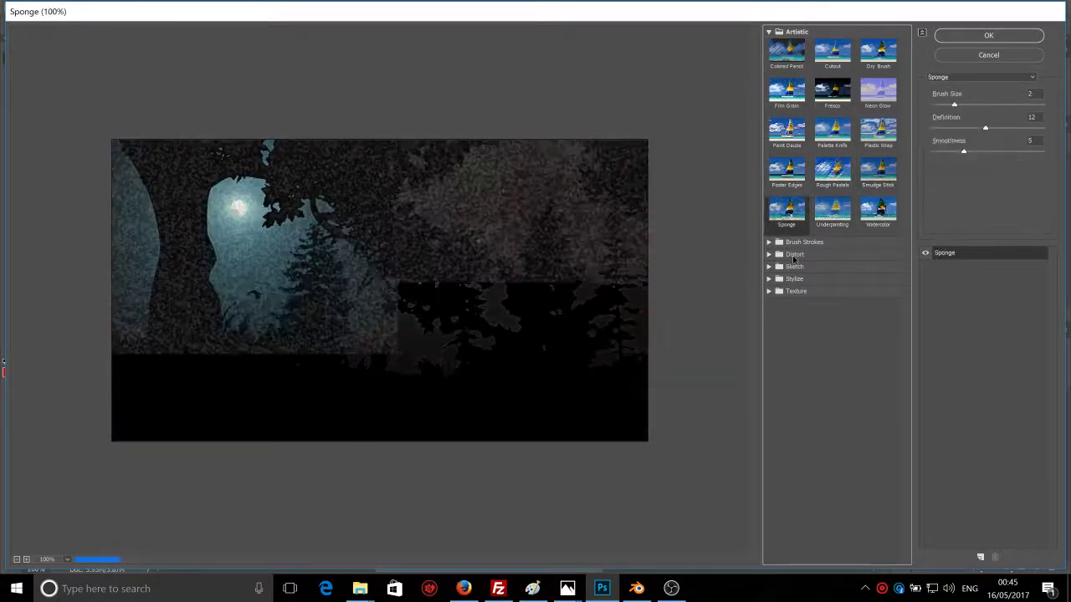
# Step: Preview the Brush Strokes filters Accented Edges, Angled Strokes, Crosshatch, Spatter, Ink Outlines, Dark Strokes, Sprayed Strokes and Sumi-e
pyautogui.click(803, 242)
pyautogui.click(787, 262)
pyautogui.click(834, 263)
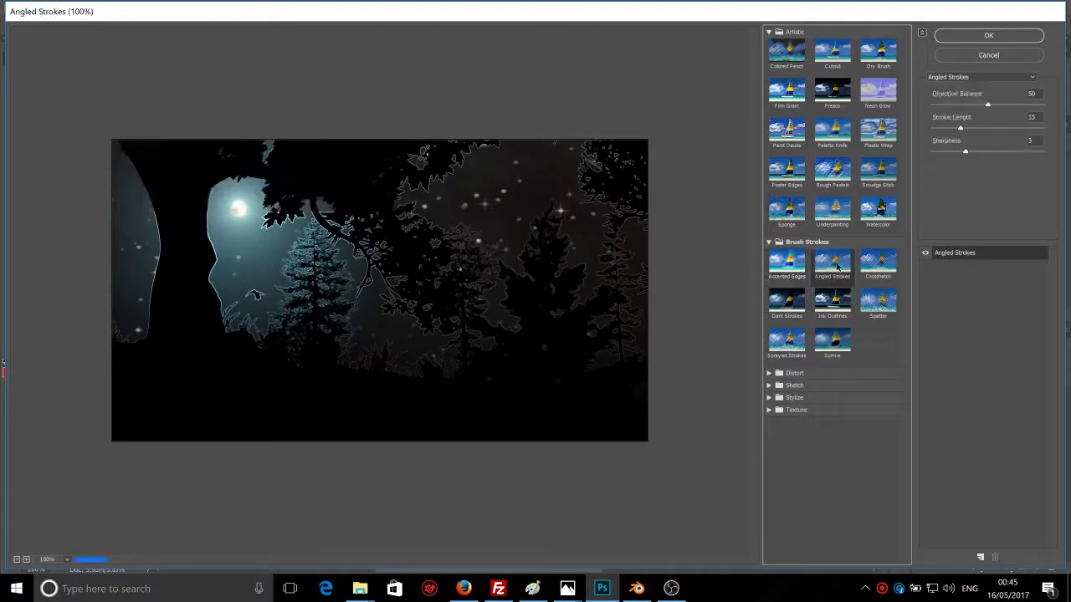
pyautogui.click(877, 262)
pyautogui.click(878, 301)
pyautogui.click(831, 303)
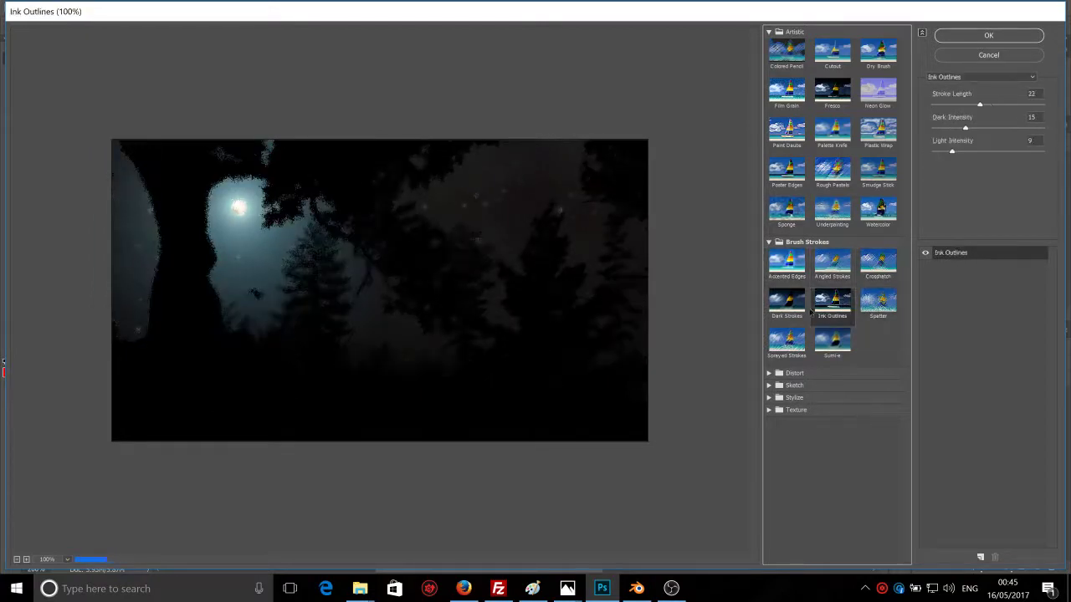
pyautogui.click(776, 308)
pyautogui.click(787, 345)
pyautogui.click(832, 343)
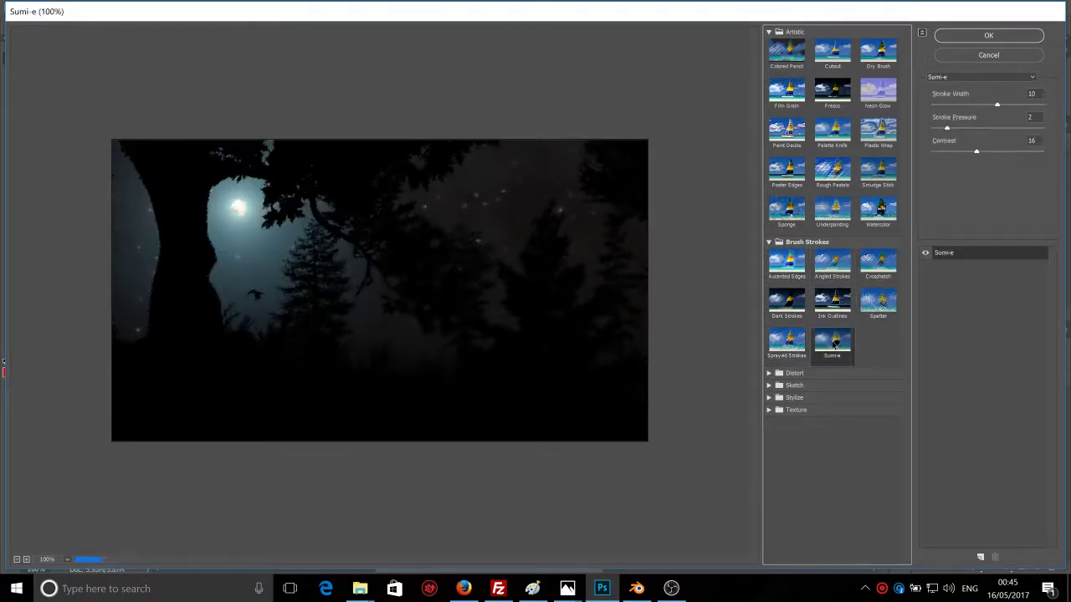
# Step: Preview the Distort filters Diffuse Glow, Glass and Ocean Ripple, and try Ocean Ripple with ripple size 11 and magnitude 14
pyautogui.click(768, 374)
pyautogui.click(786, 391)
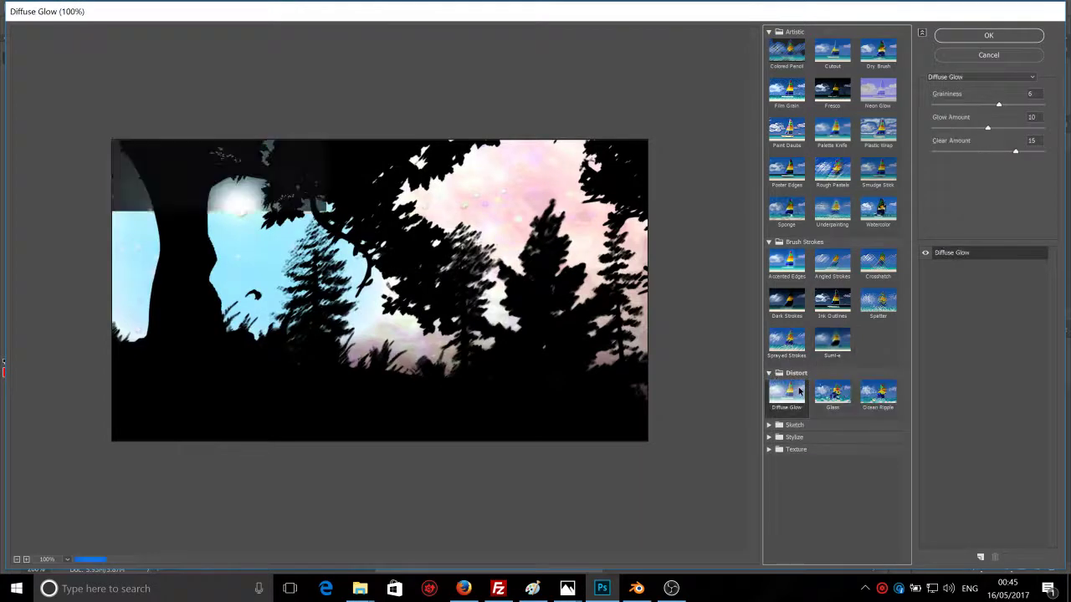
pyautogui.click(832, 391)
pyautogui.click(885, 400)
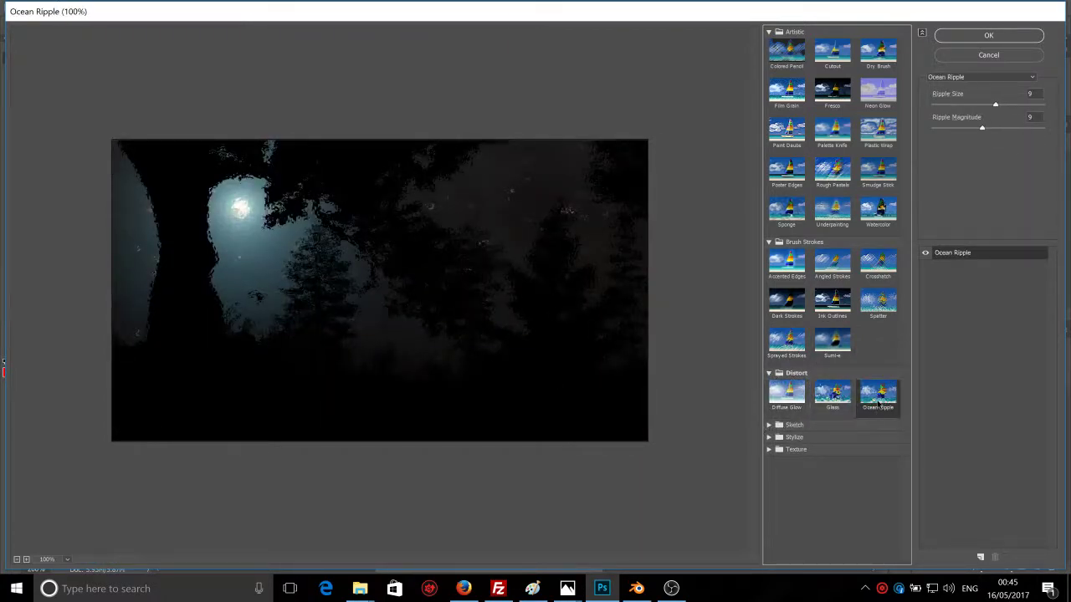
pyautogui.moveTo(983, 129); pyautogui.dragTo(1030, 129)
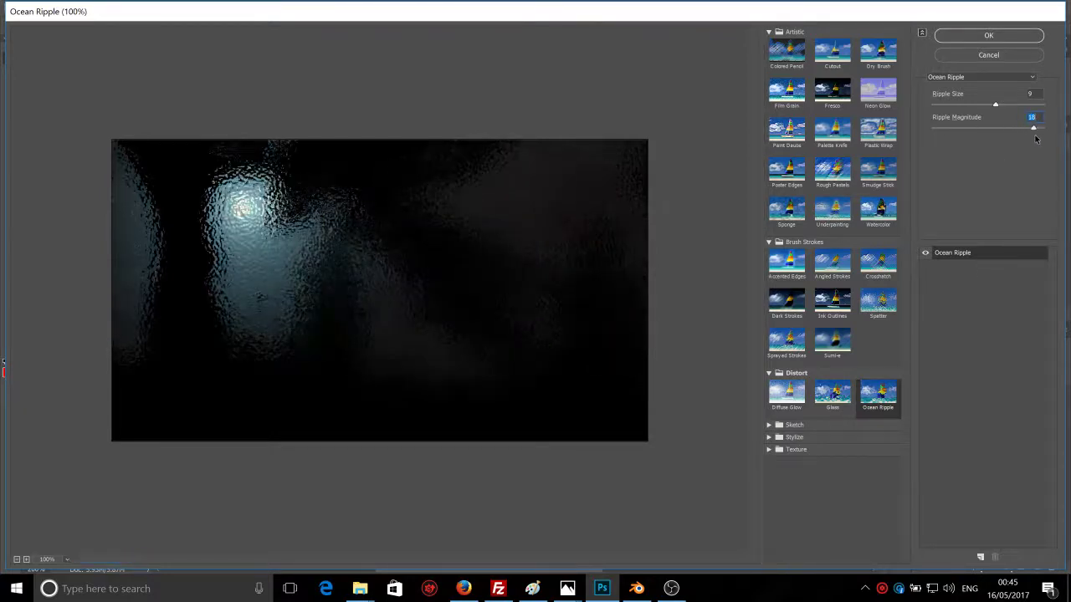
pyautogui.moveTo(1030, 129); pyautogui.dragTo(1012, 106)
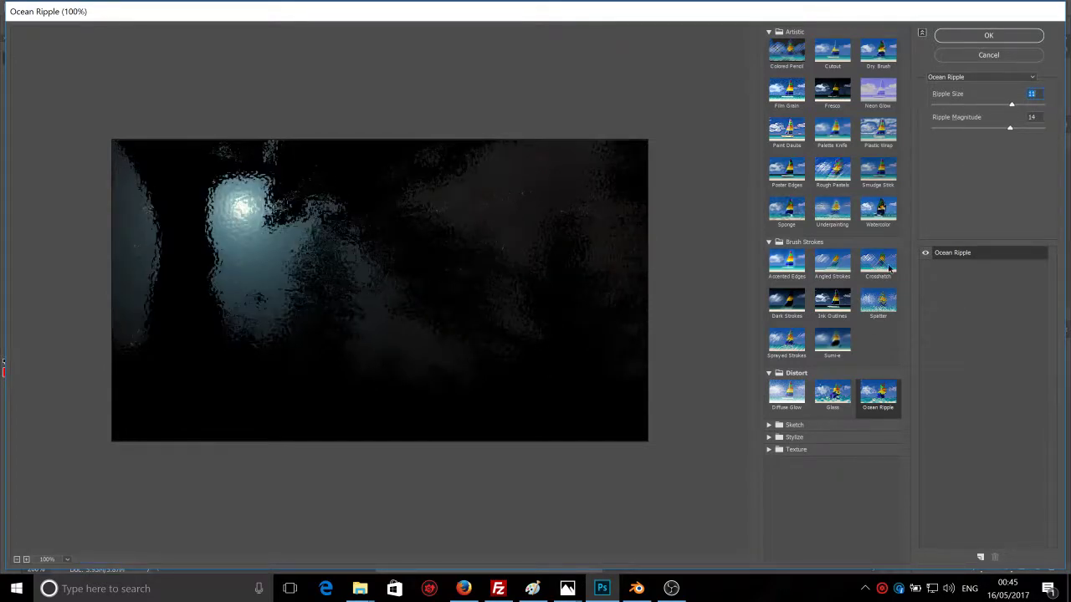
# Step: Try the Glass filter with a distortion of 17, and Rough Pastels with a stroke detail of 7
pyautogui.click(834, 393)
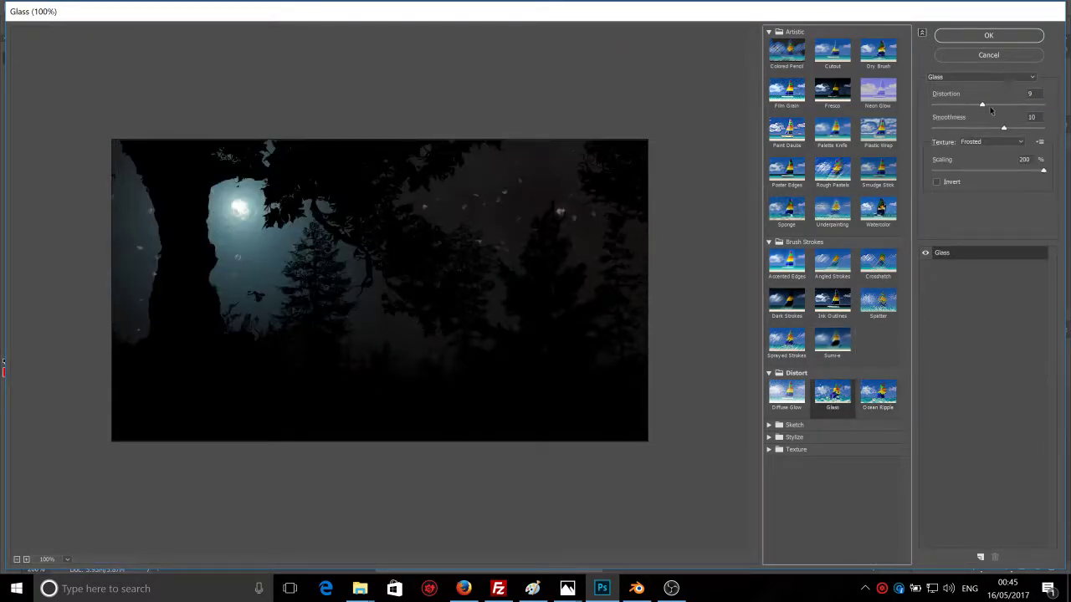
pyautogui.moveTo(984, 104); pyautogui.dragTo(1029, 107)
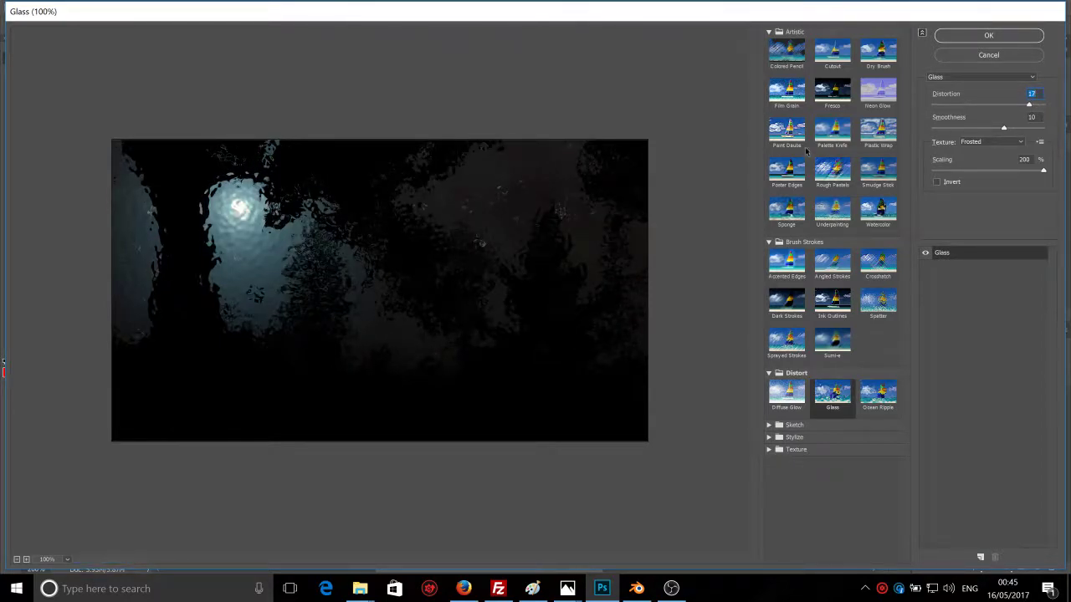
pyautogui.click(832, 172)
pyautogui.moveTo(954, 128)
pyautogui.mouseDown()
pyautogui.moveTo(980, 129)
pyautogui.moveTo(971, 130)
pyautogui.mouseUp()
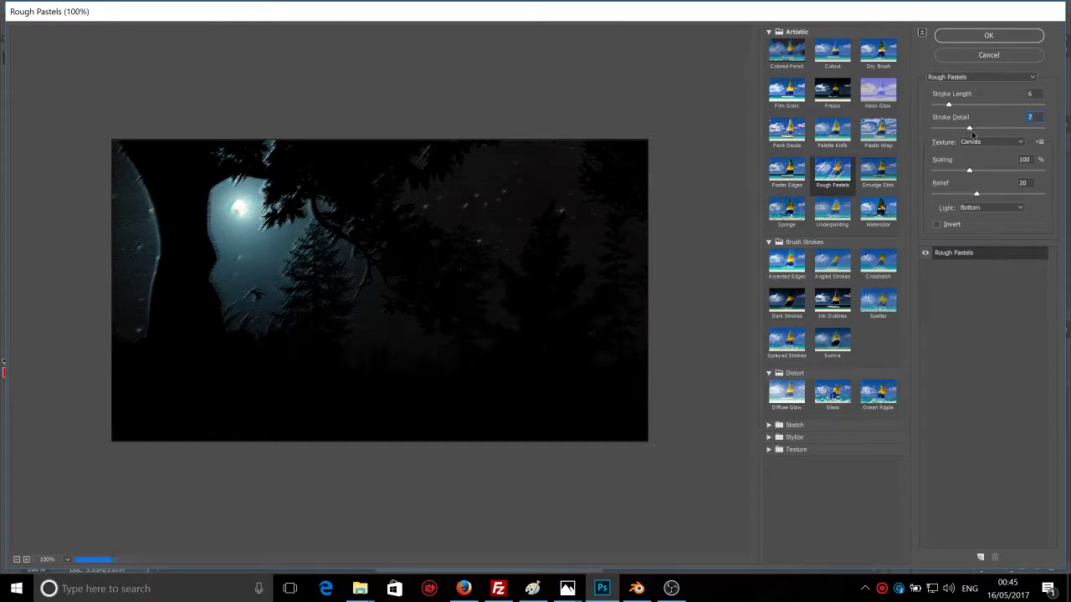
# Step: Try Film Grain with a grain of 4, and compare it with the Rough Pastels and Underpainting filters
pyautogui.click(786, 90)
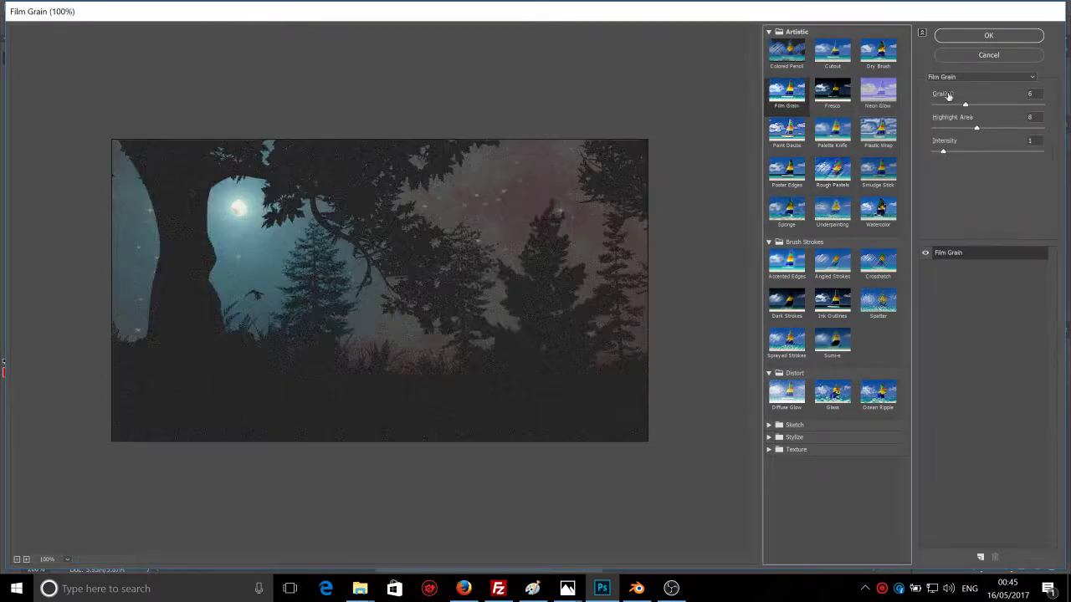
pyautogui.moveTo(955, 104)
pyautogui.mouseDown()
pyautogui.moveTo(1001, 111)
pyautogui.moveTo(954, 117)
pyautogui.mouseUp()
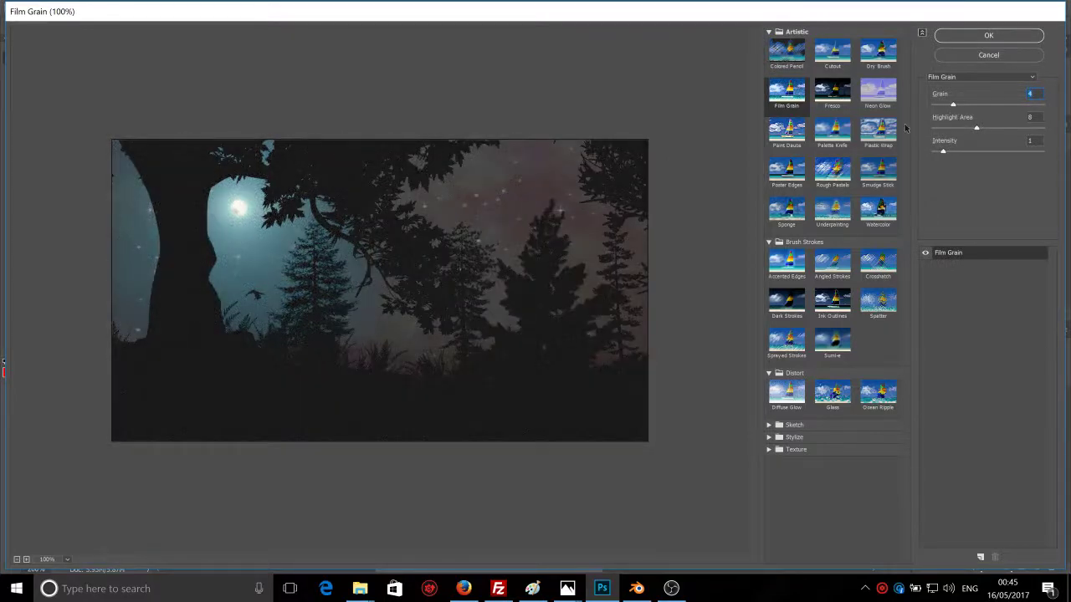
pyautogui.click(839, 185)
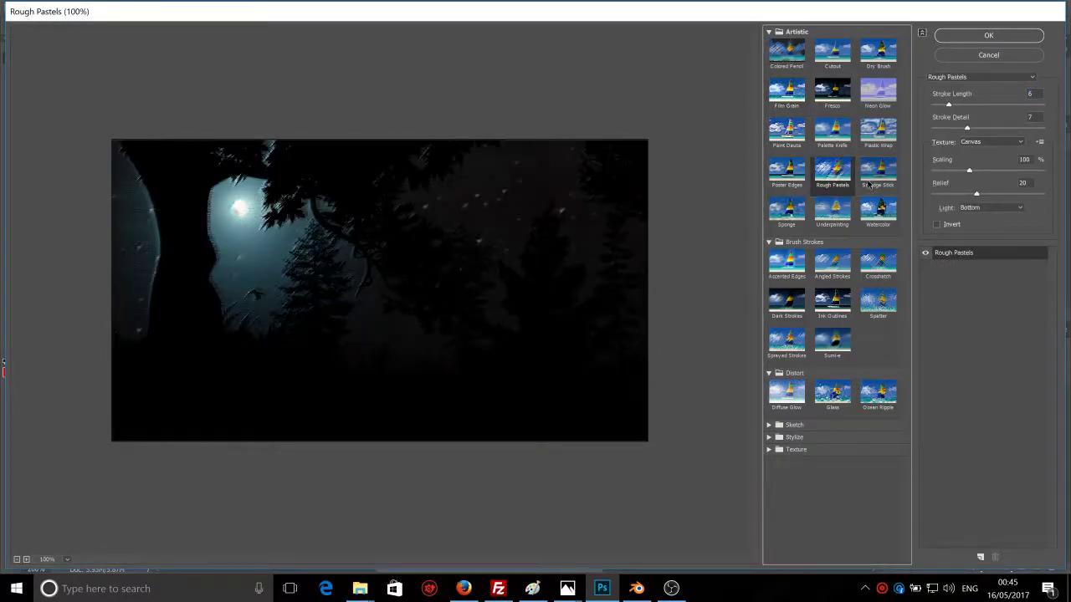
pyautogui.click(837, 216)
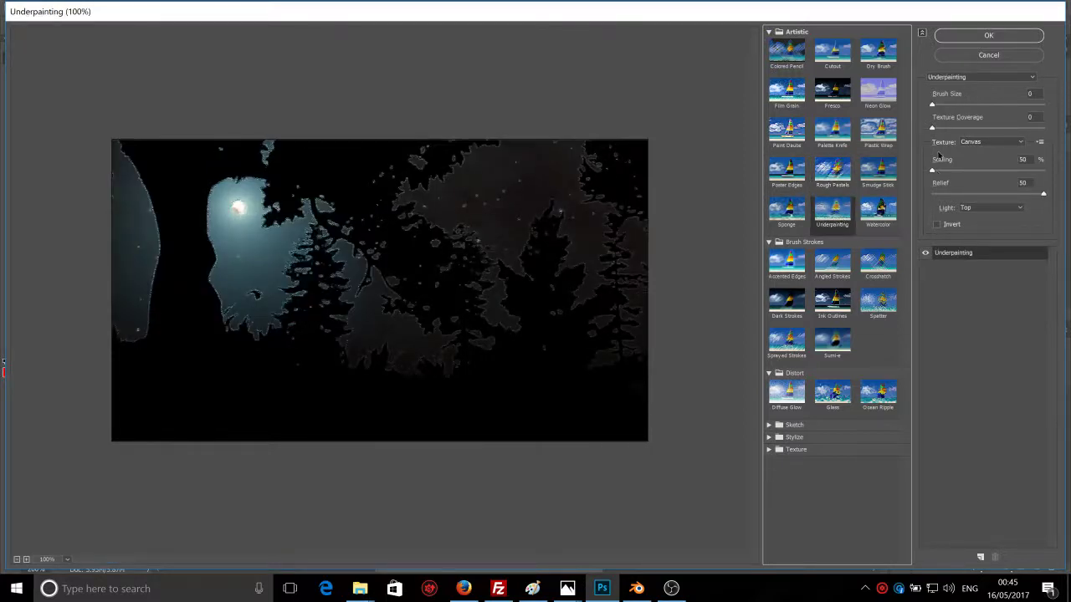
pyautogui.click(933, 171)
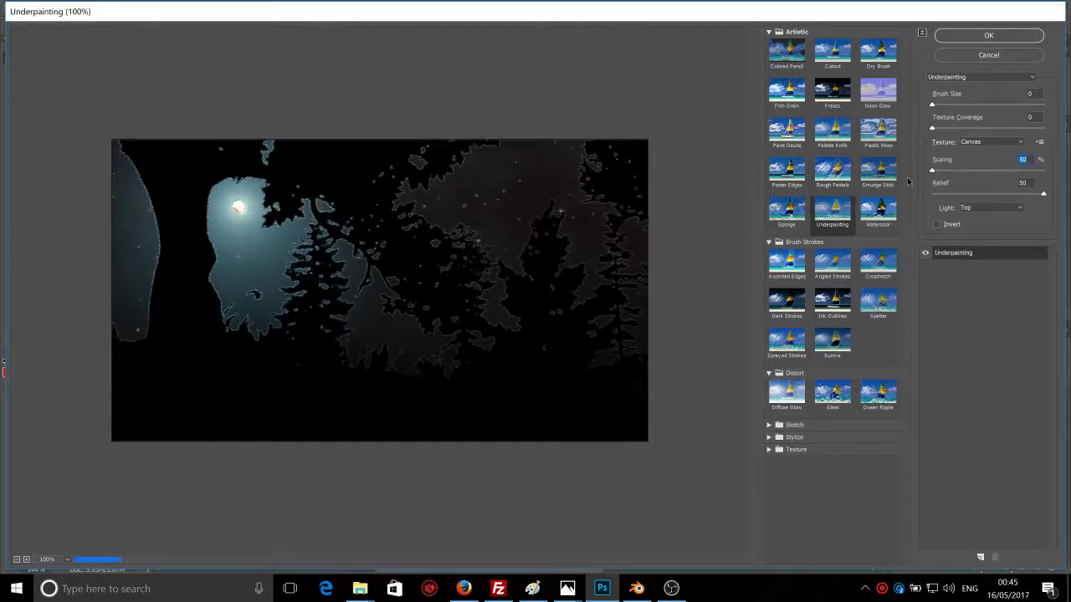
# Step: Compare Cutout with Paint Daubs, and apply Paint Daubs to Layer 0 with brush size 1, sharpness 40 and the Simple brush type
pyautogui.click(831, 56)
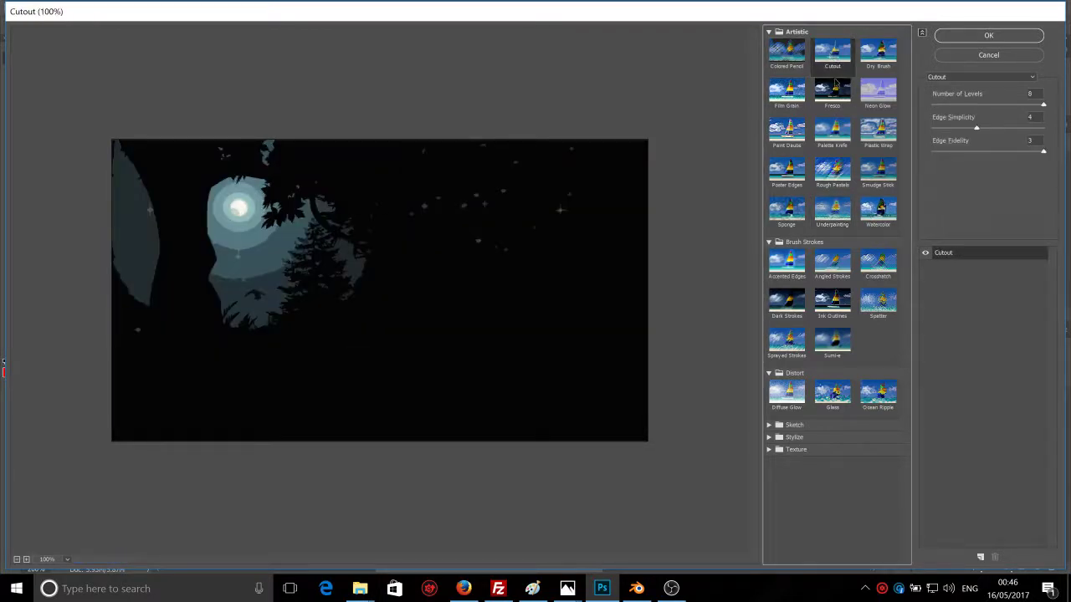
pyautogui.click(799, 138)
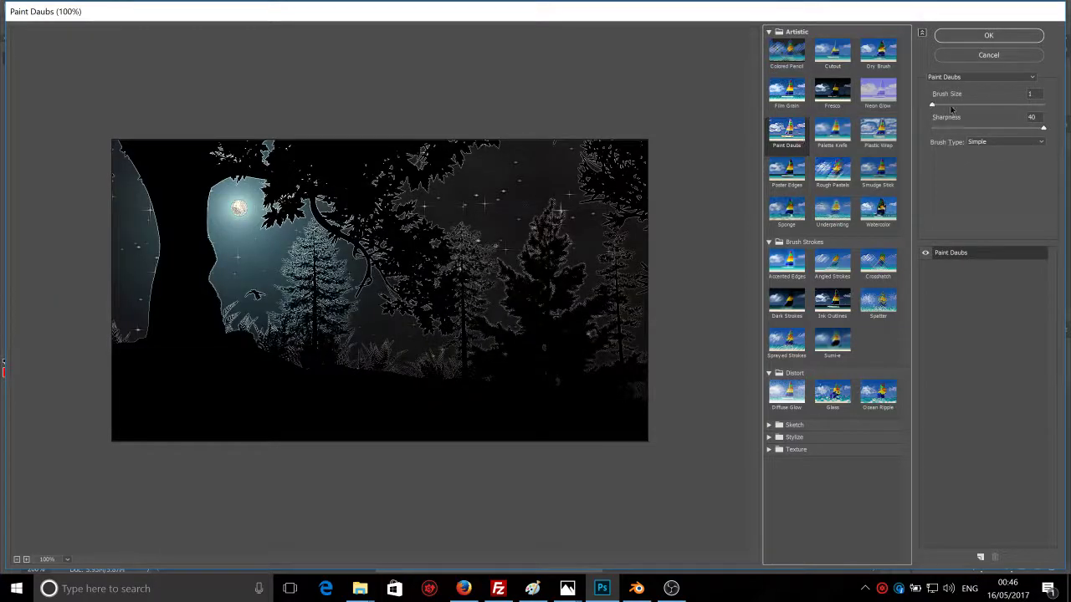
pyautogui.click(988, 36)
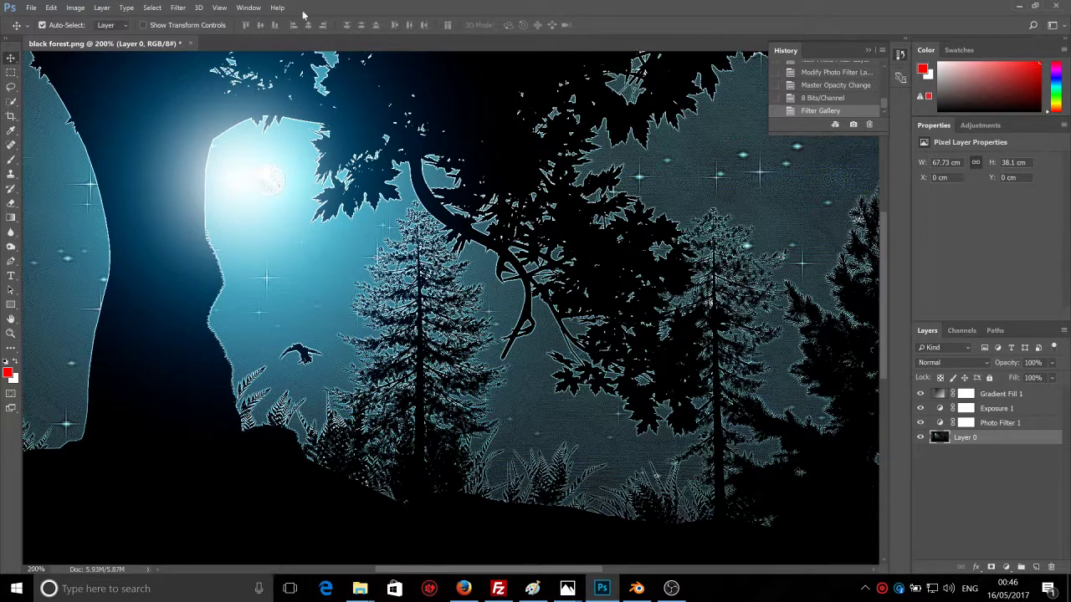
# Step: Try applying the last gallery filter to Layer 0 a second time, and revert the history to its first application
pyautogui.click(188, 8)
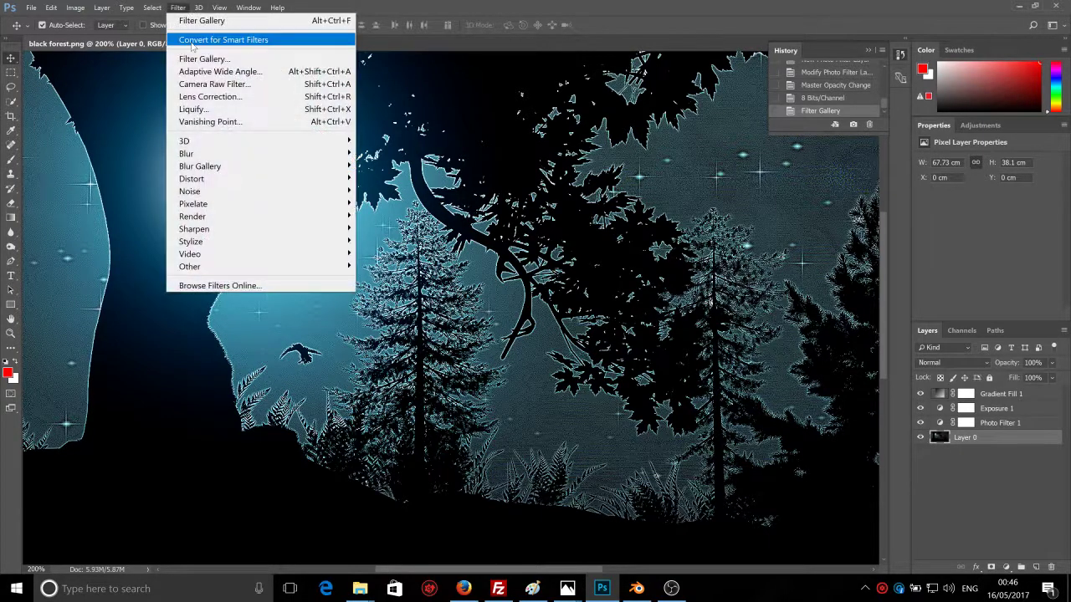
pyautogui.click(202, 21)
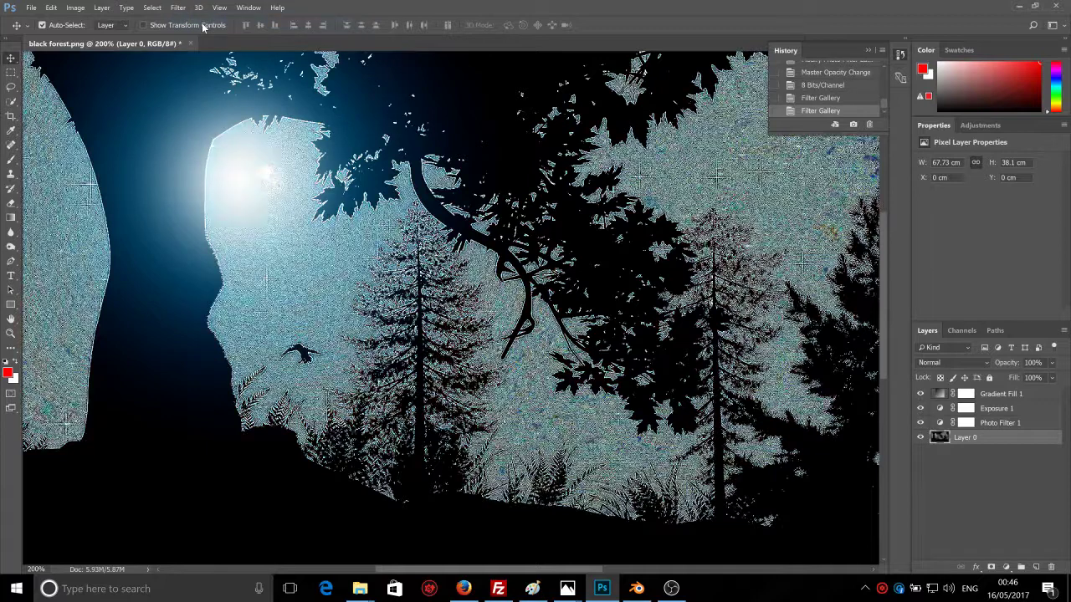
pyautogui.click(828, 97)
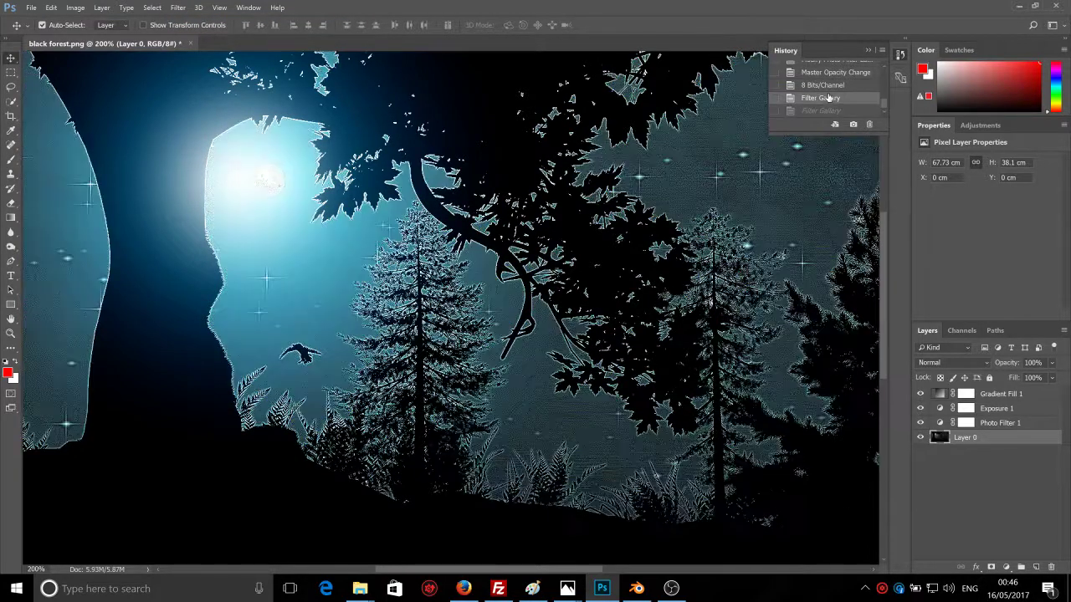
# Step: Open the Filter Gallery for Layer 0 and preview the Cutout filter at 200% around the moon and pine tree
pyautogui.click(178, 8)
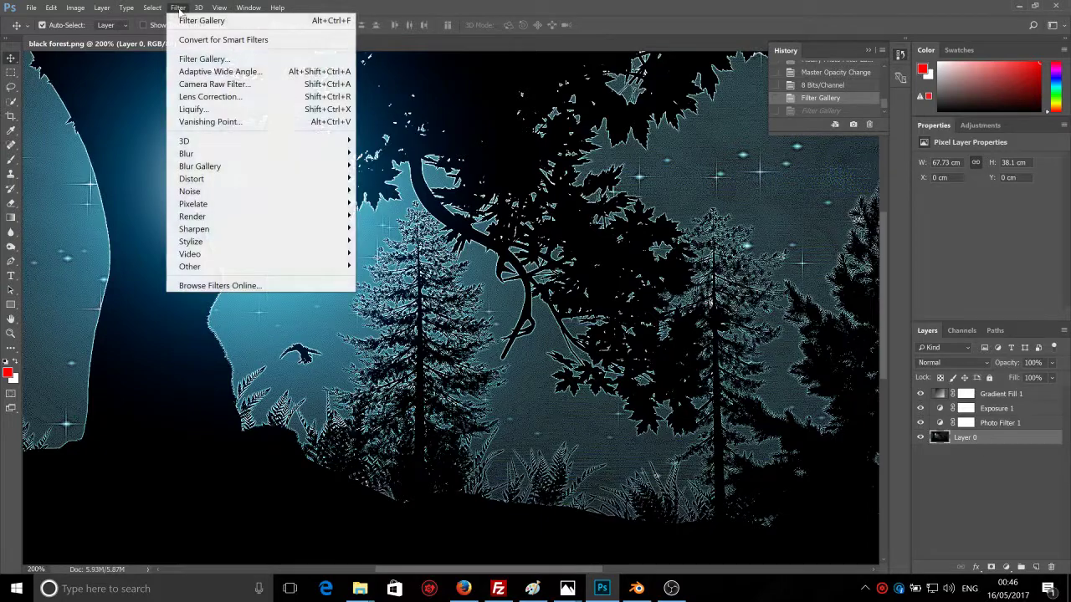
pyautogui.click(210, 60)
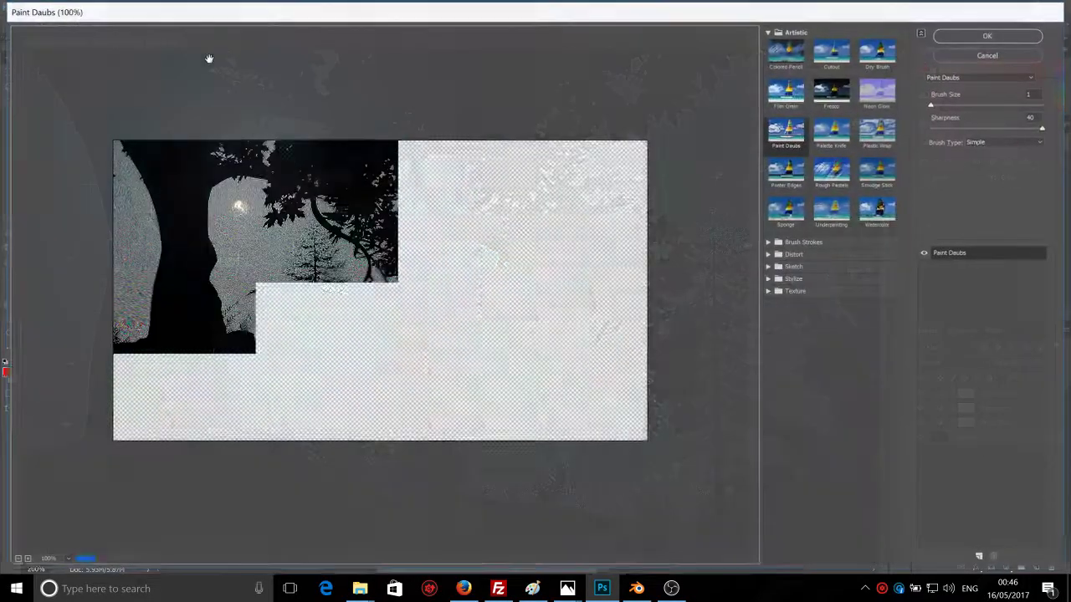
pyautogui.click(839, 57)
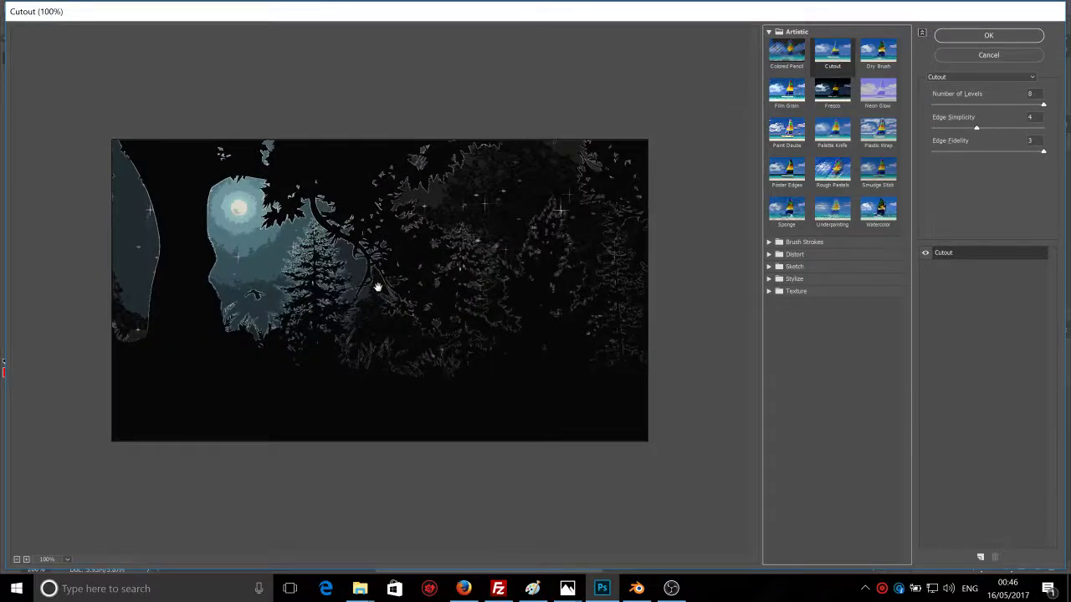
pyautogui.hotkey('ctrl', '+')
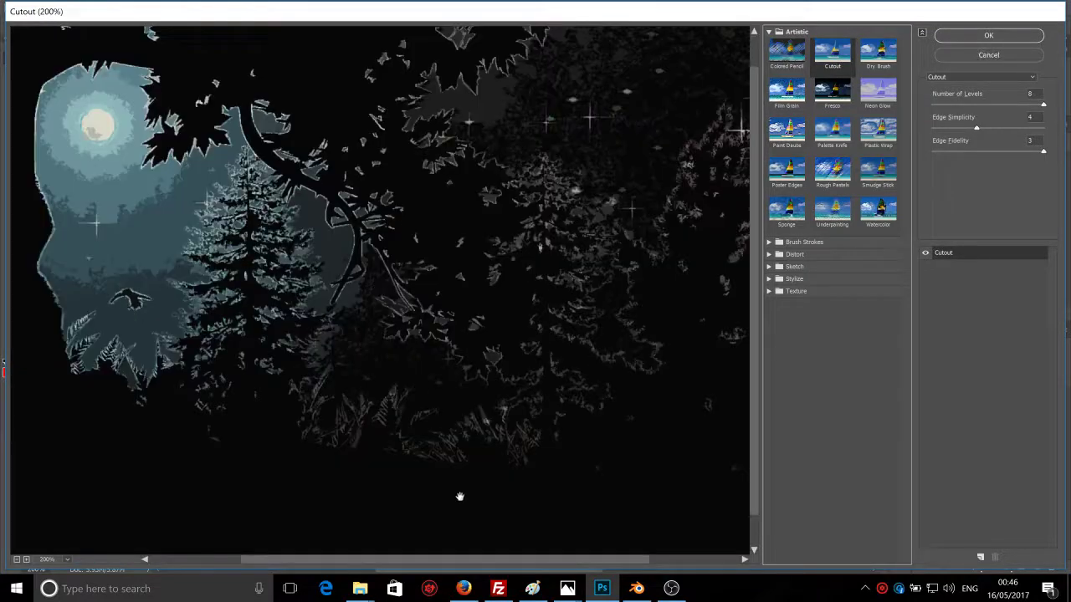
pyautogui.moveTo(469, 565); pyautogui.dragTo(387, 562)
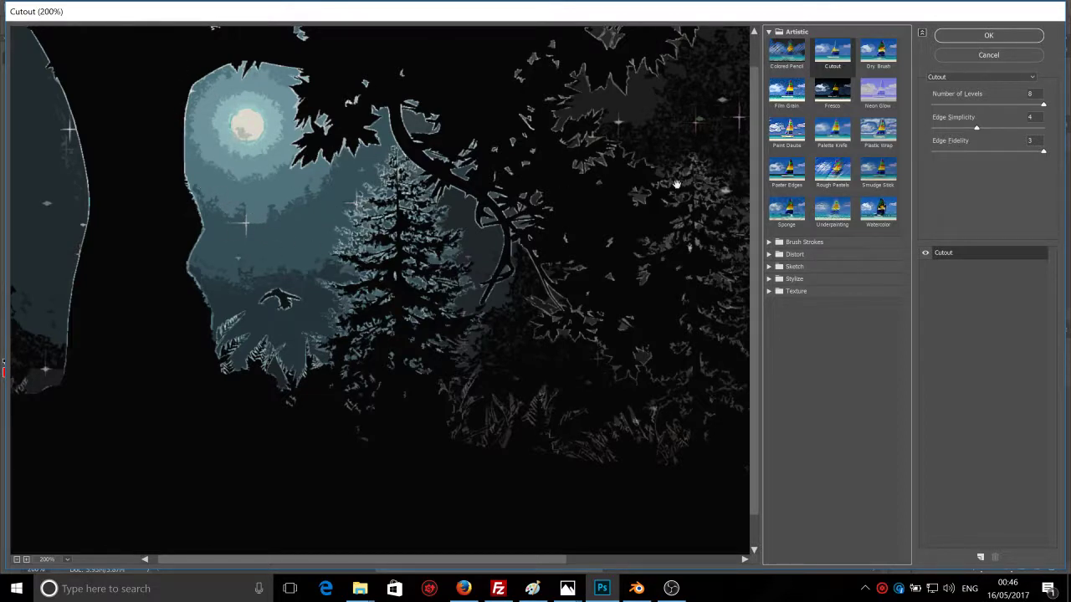
# Step: Try a Cutout edge simplicity of 9, and set it back to 4
pyautogui.moveTo(982, 129); pyautogui.dragTo(1036, 129)
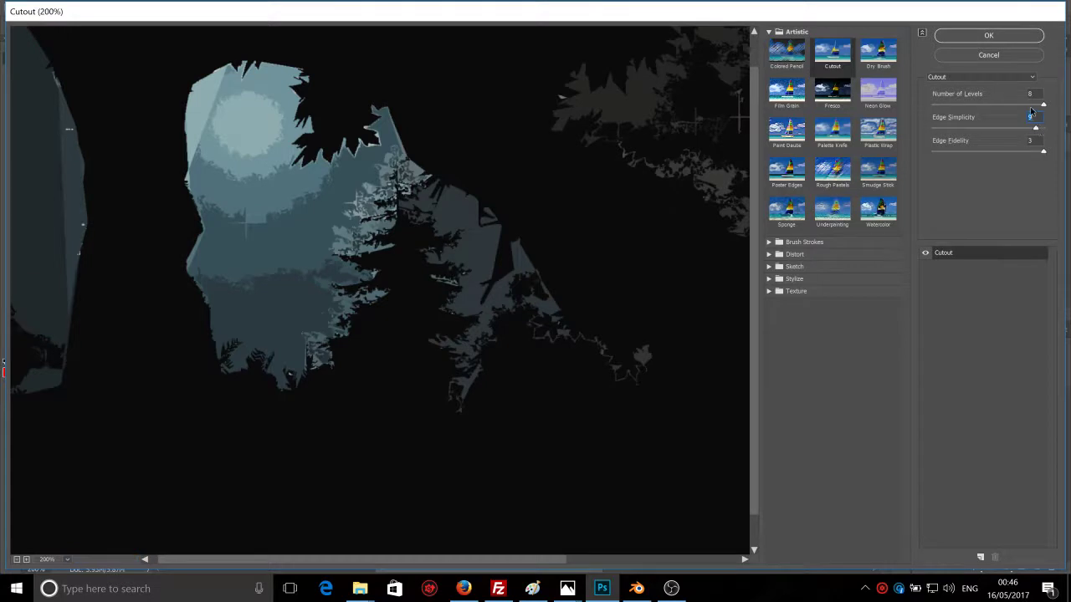
pyautogui.moveTo(1044, 109)
pyautogui.mouseDown()
pyautogui.moveTo(981, 106)
pyautogui.moveTo(1037, 101)
pyautogui.mouseUp()
pyautogui.moveTo(1032, 129); pyautogui.dragTo(978, 132)
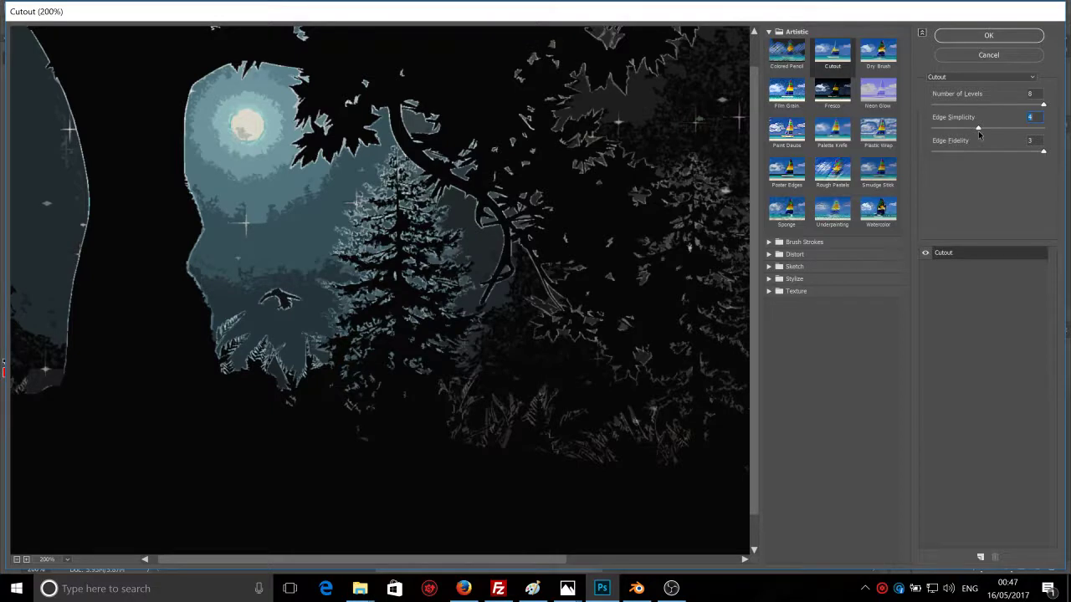
# Step: Set the Cutout edge simplicity to 3 and edge fidelity to 2, and apply the filter to Layer 0
pyautogui.moveTo(975, 132); pyautogui.dragTo(967, 135)
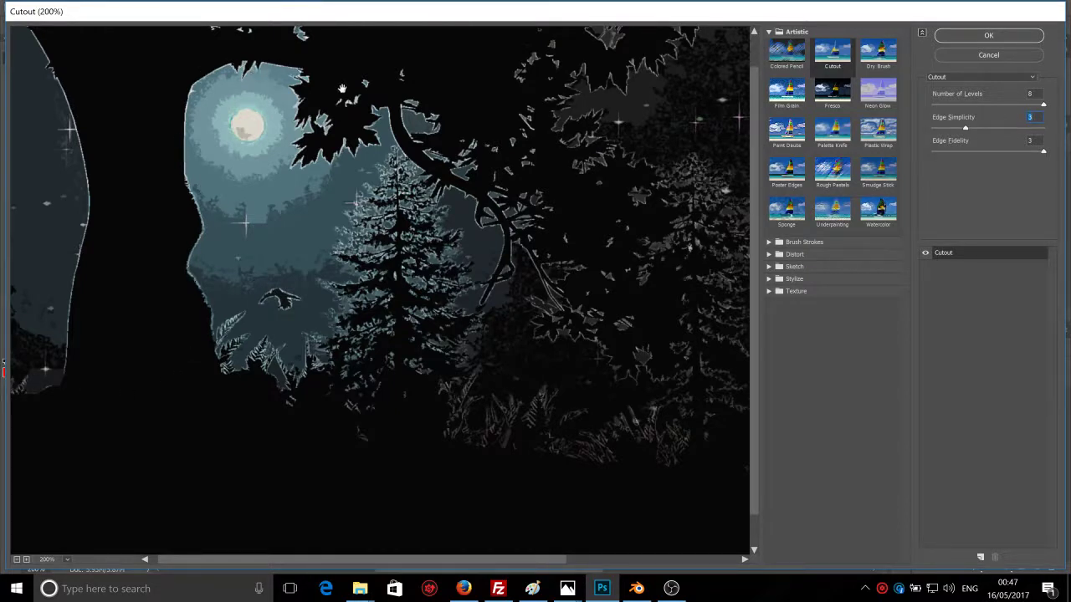
pyautogui.moveTo(1043, 152); pyautogui.dragTo(981, 165)
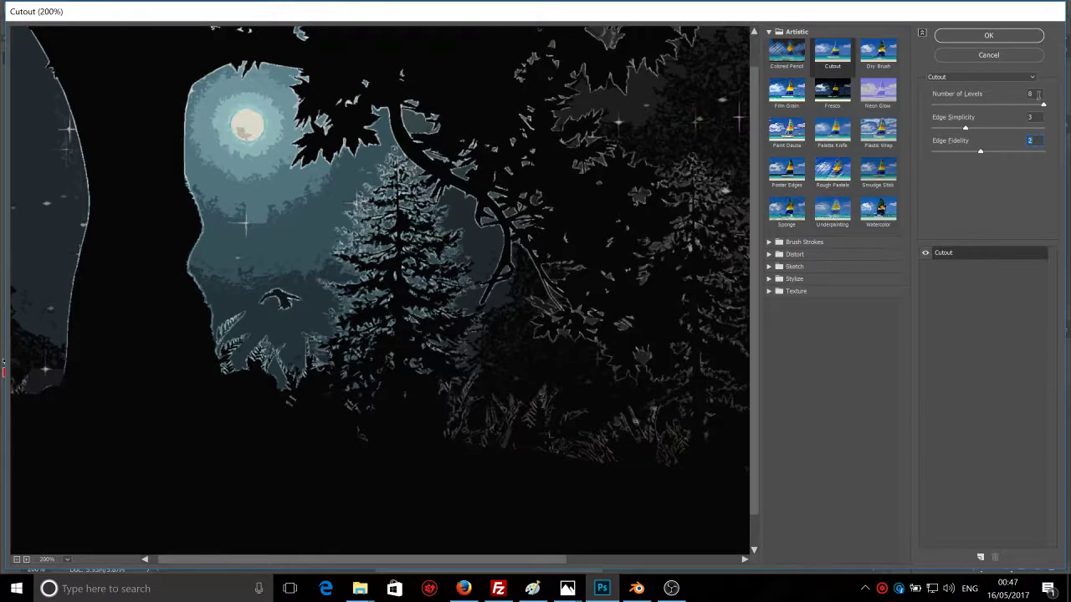
pyautogui.click(999, 35)
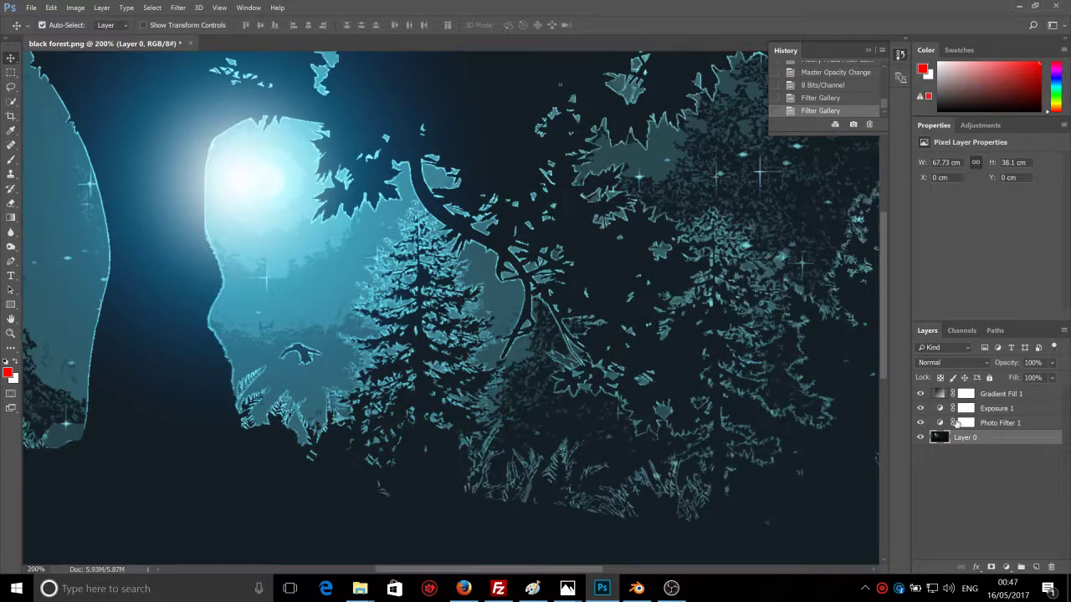
# Step: Hide the Exposure 1 layer and reduce the opacity of Photo Filter 1 to 46%
pyautogui.click(920, 408)
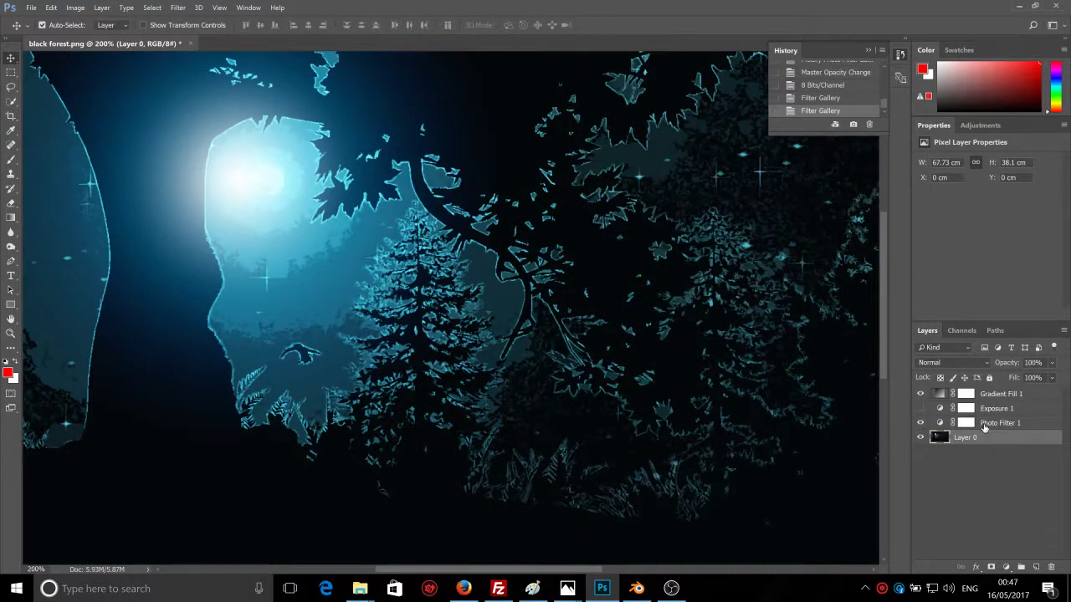
pyautogui.click(985, 427)
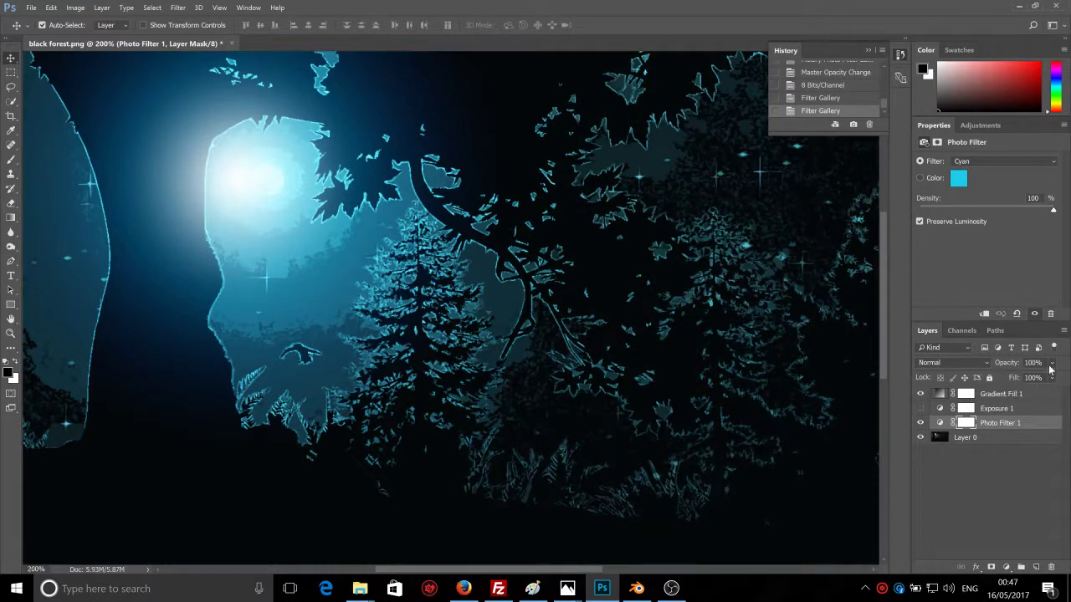
pyautogui.click(1051, 362)
pyautogui.moveTo(1051, 377); pyautogui.dragTo(1024, 379)
# Step: Set the opacity of the Gradient Fill 1 layer to 91%
pyautogui.click(1002, 397)
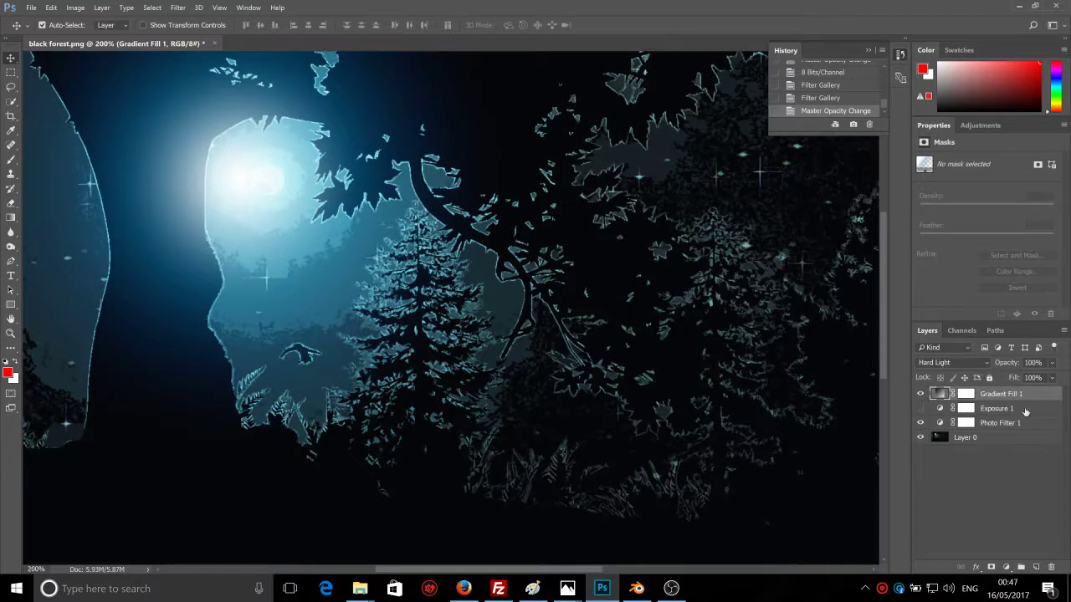
pyautogui.click(1052, 378)
pyautogui.moveTo(1052, 379)
pyautogui.mouseDown()
pyautogui.moveTo(1024, 383)
pyautogui.moveTo(1047, 380)
pyautogui.mouseUp()
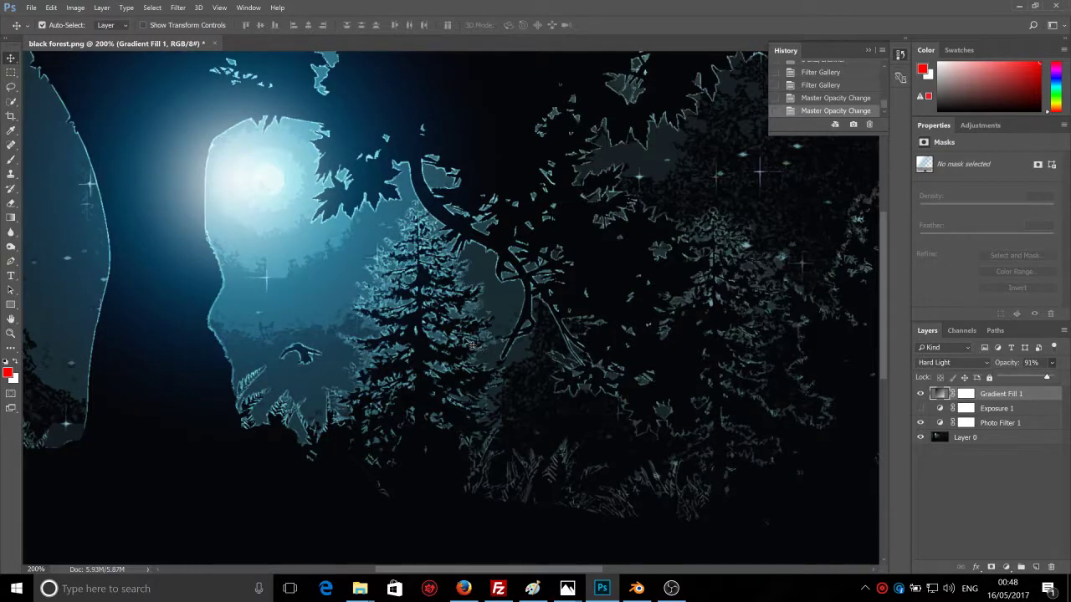
pyautogui.hotkey('ctrl', '-')
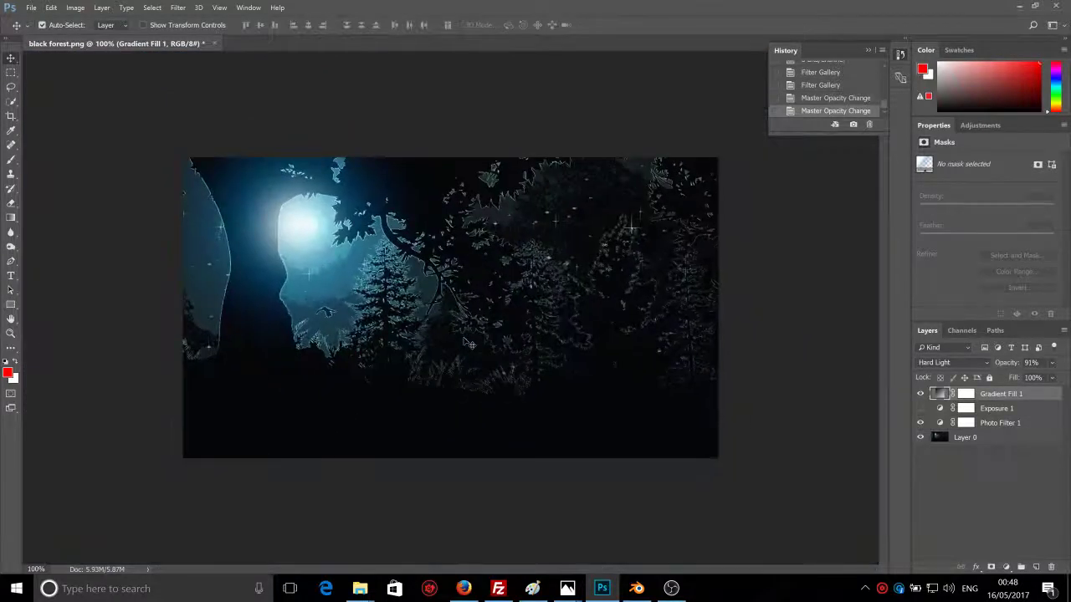
pyautogui.hotkey('ctrl', '+')
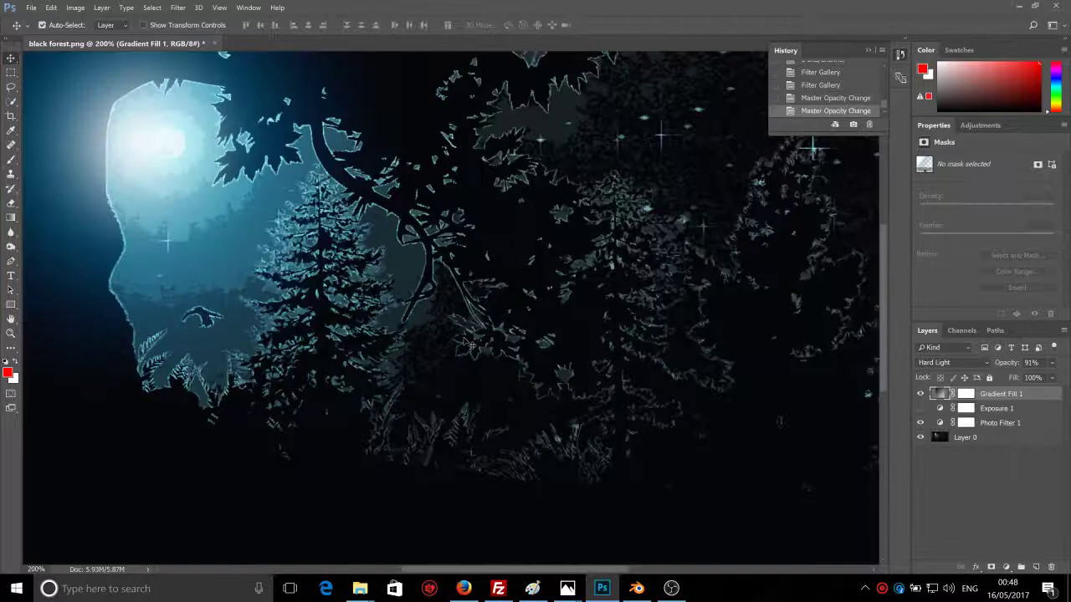
pyautogui.click(181, 8)
pyautogui.click(181, 8)
# Step: Try the Deep Emerald, Deep Yellow and Deep Red presets on the Photo Filter 1 layer
pyautogui.click(988, 424)
pyautogui.click(1000, 161)
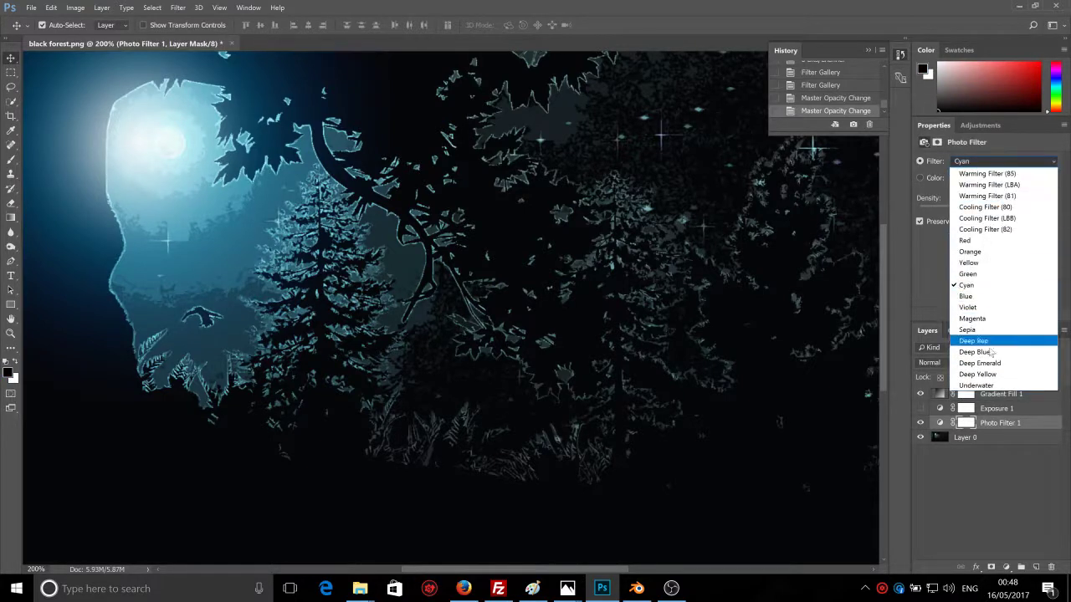
pyautogui.click(987, 366)
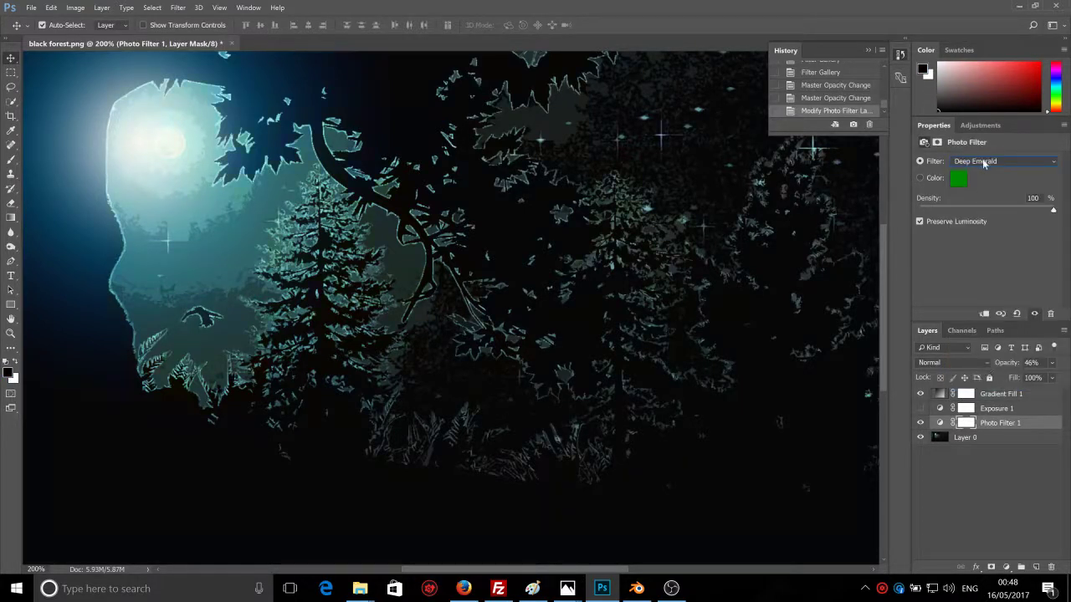
pyautogui.click(983, 160)
pyautogui.click(987, 381)
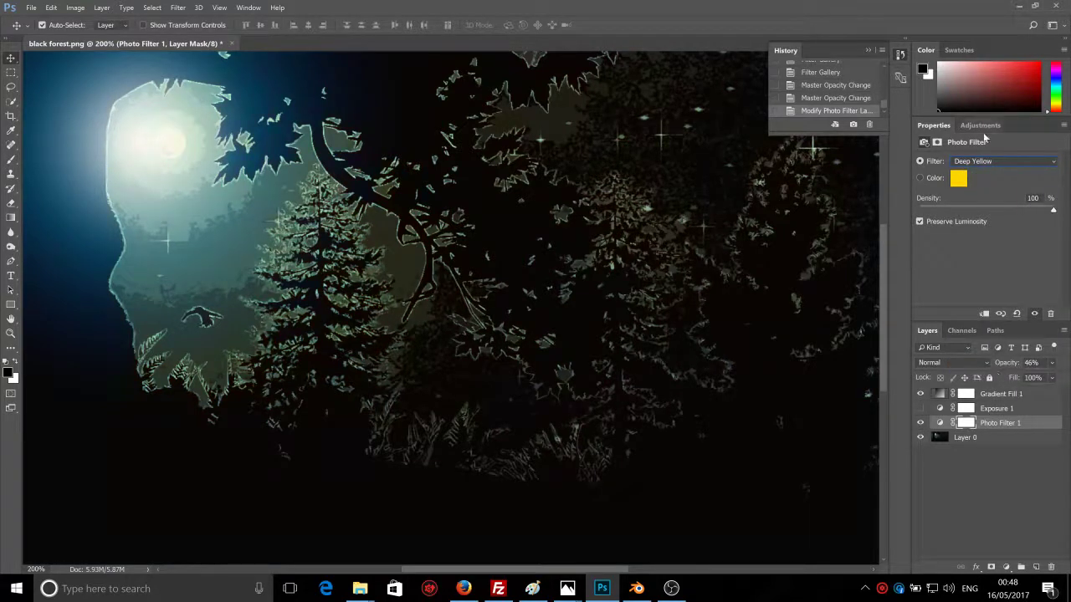
pyautogui.click(990, 164)
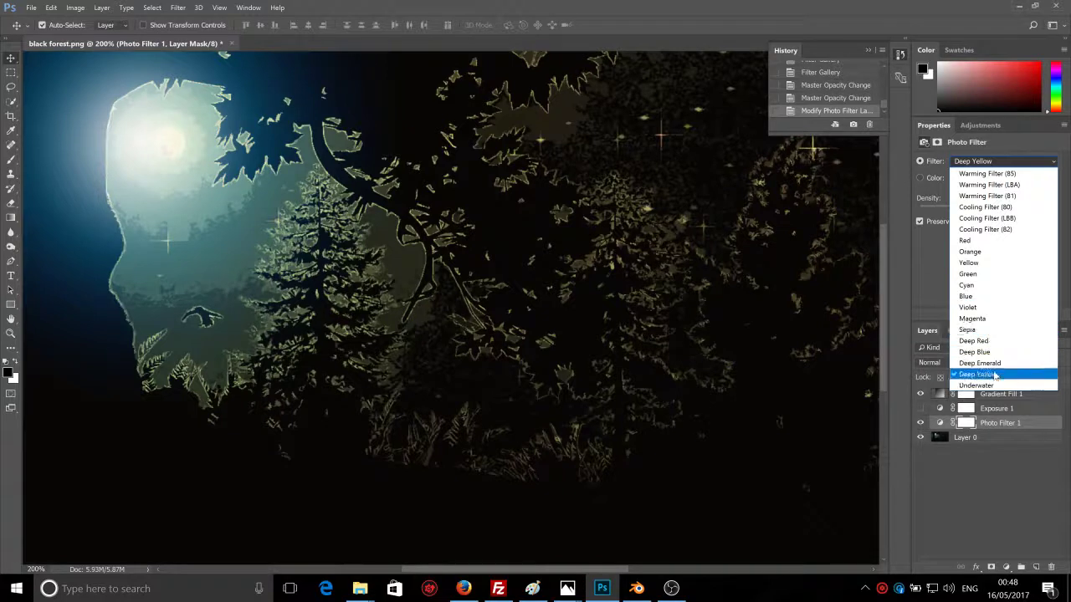
pyautogui.click(987, 341)
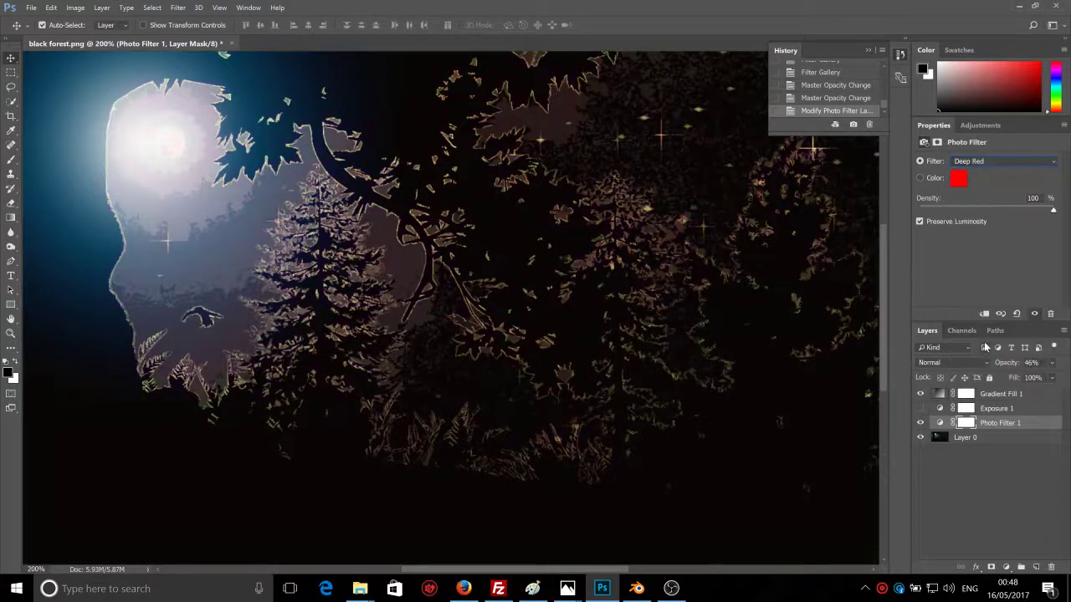
# Step: Compare the Sepia, Cooling Filter (LBB) and Deep Emerald presets on the Photo Filter 1 layer
pyautogui.click(993, 164)
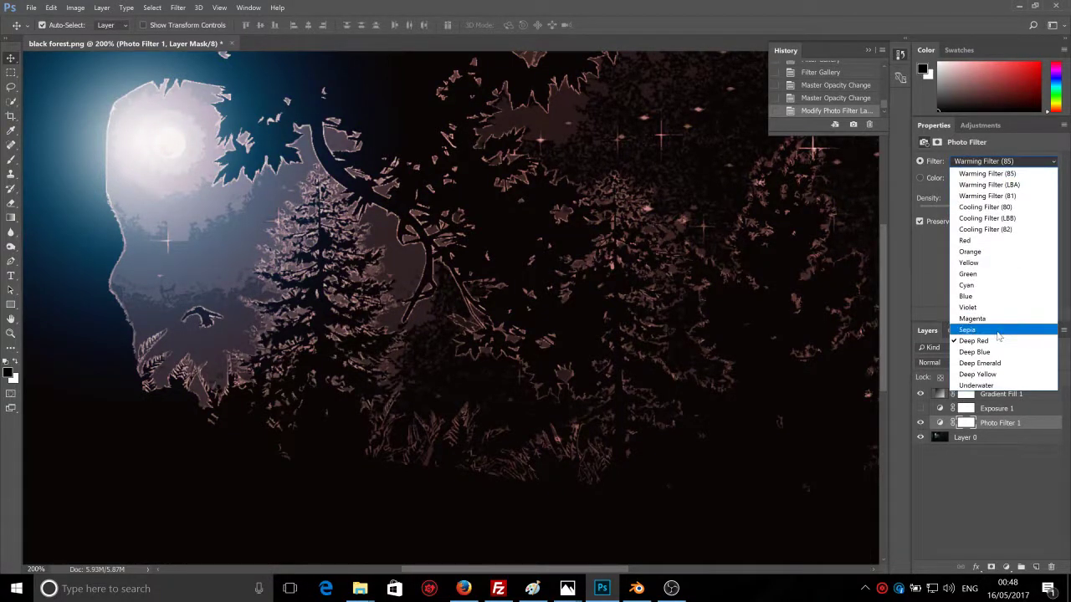
pyautogui.click(997, 335)
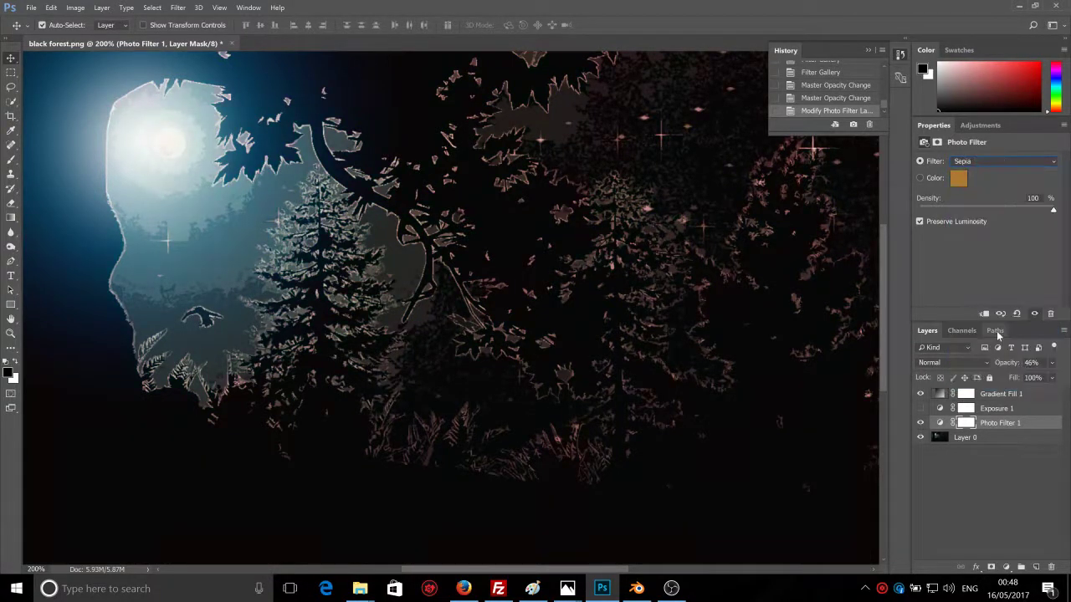
pyautogui.click(975, 165)
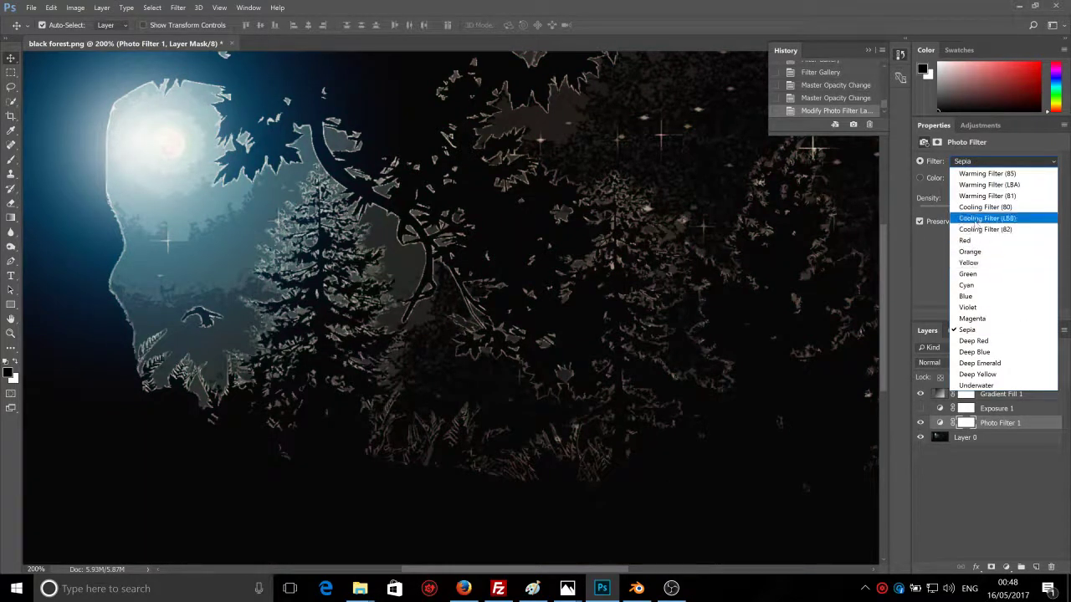
pyautogui.click(991, 219)
pyautogui.click(984, 158)
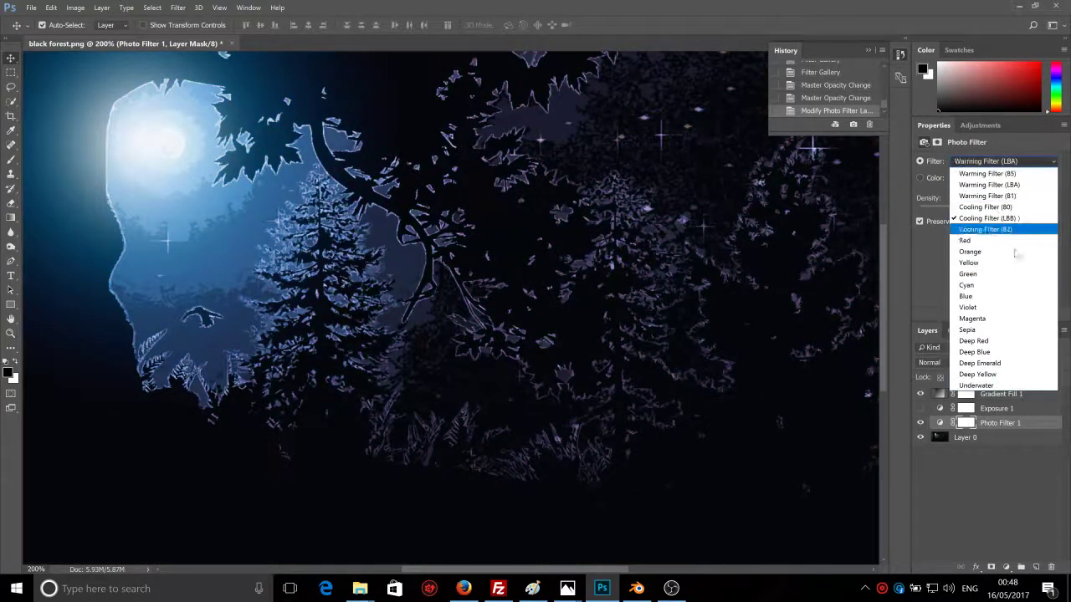
pyautogui.click(980, 363)
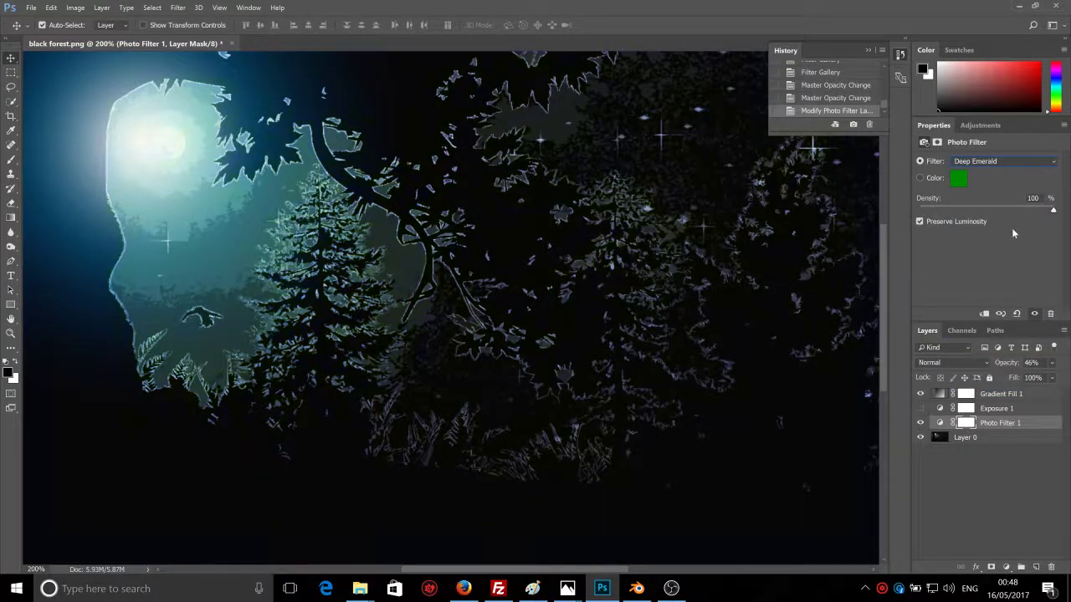
# Step: Try the Underwater preset on Photo Filter 1, and return the filter to Cyan
pyautogui.click(994, 161)
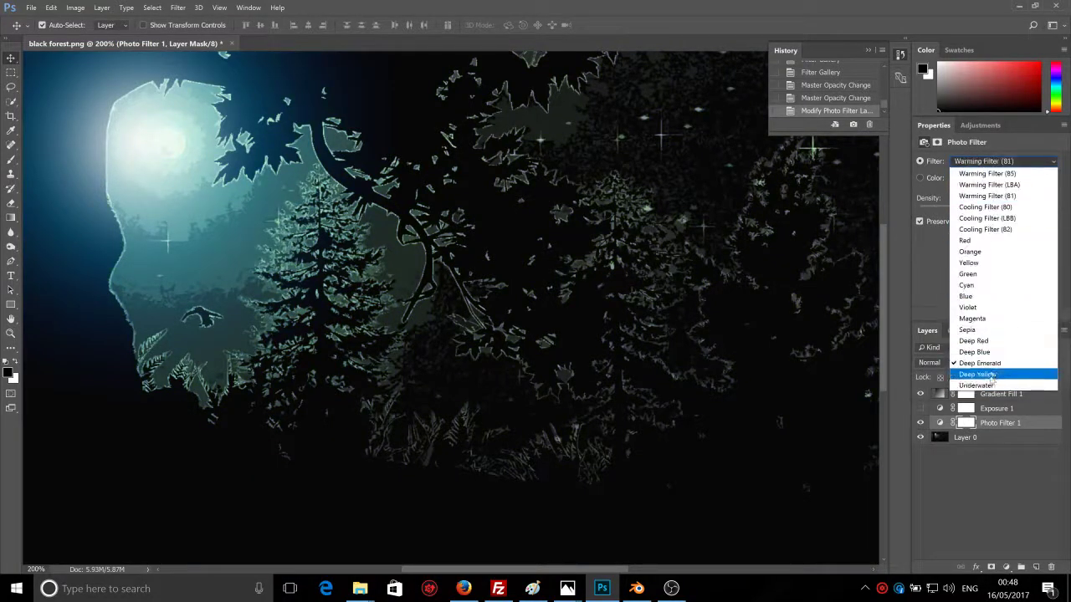
pyautogui.click(989, 386)
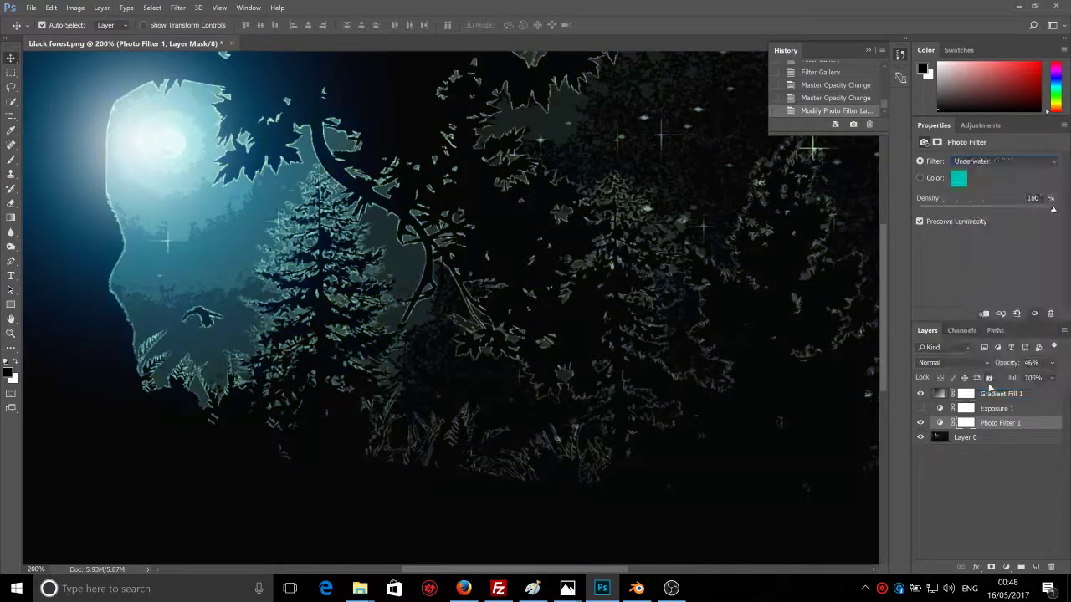
pyautogui.click(999, 164)
pyautogui.click(981, 286)
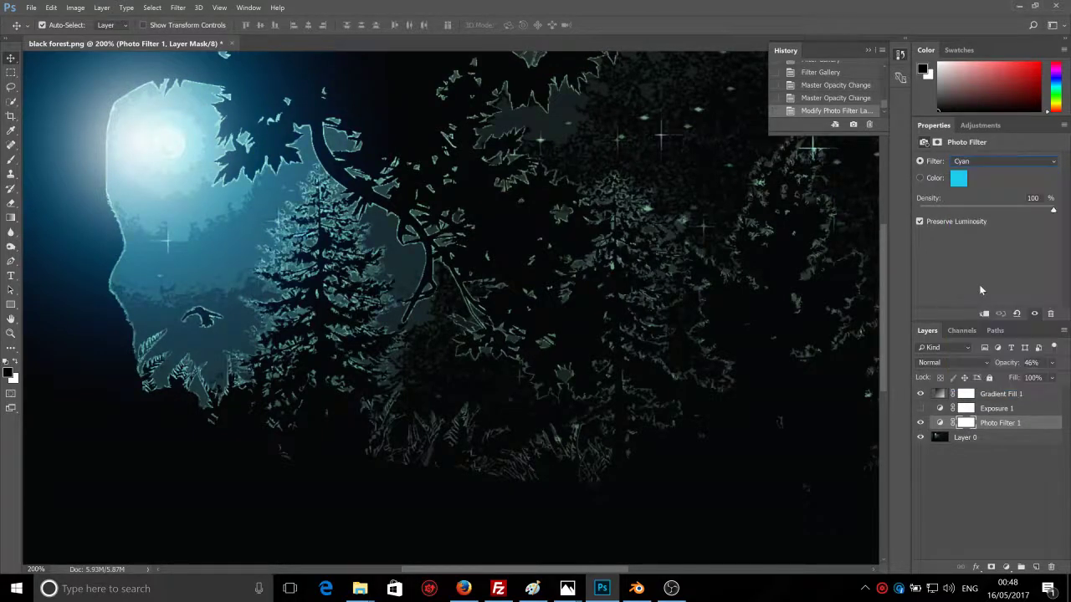